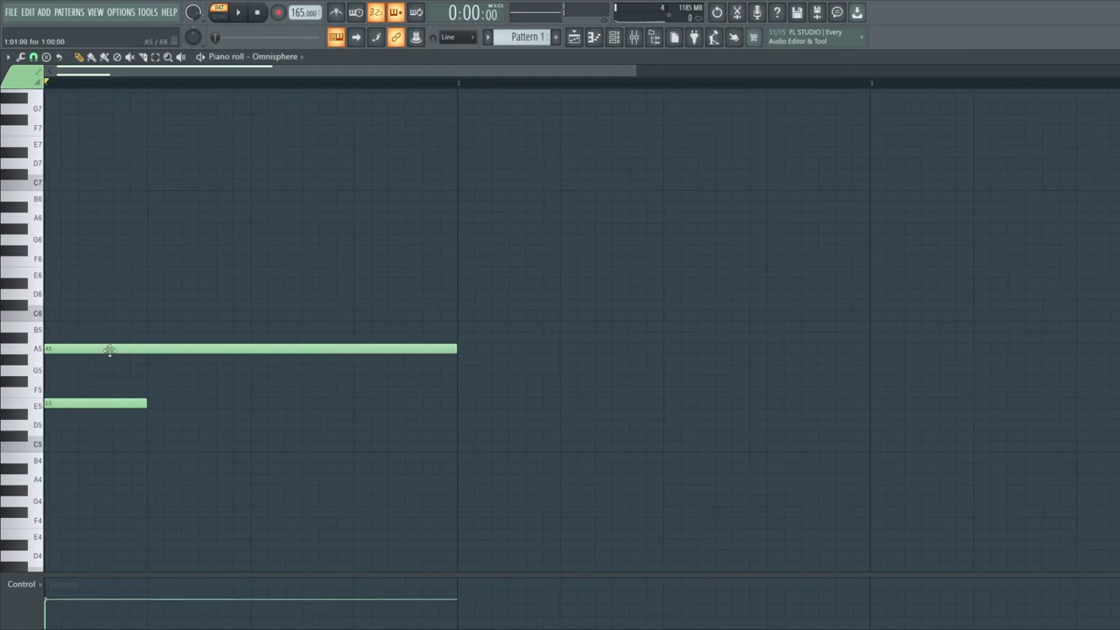
Place half-bar C#6 and D5 notes at the start of bar 1 and listen to them together
{"action": "left_click_drag", "start_coordinate": [77, 426], "coordinate": [50, 424]}
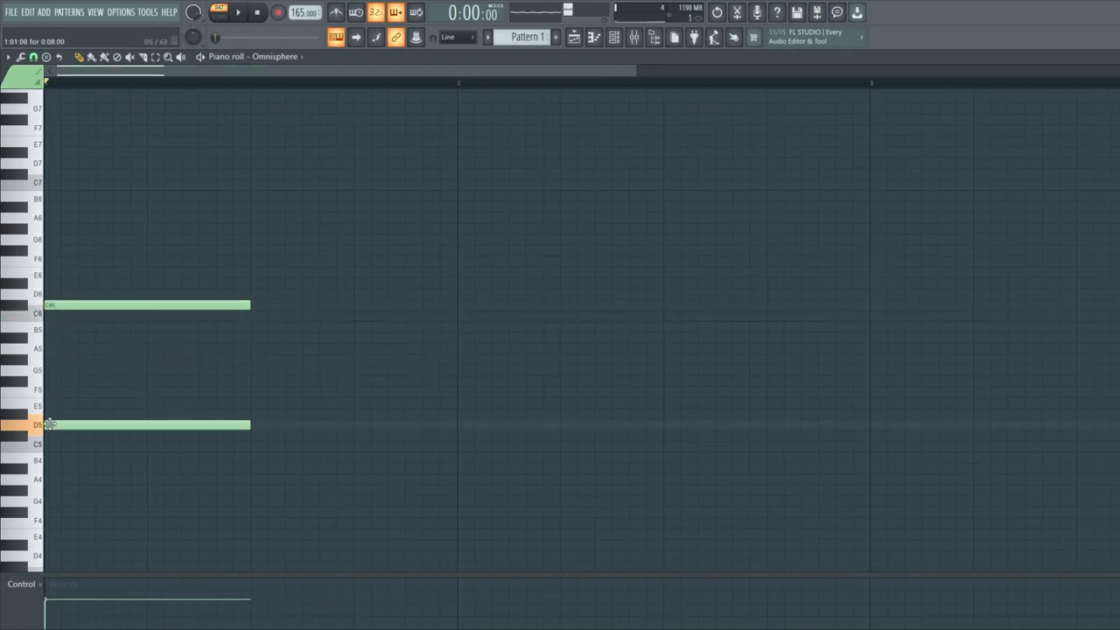
{"action": "key", "text": "space"}
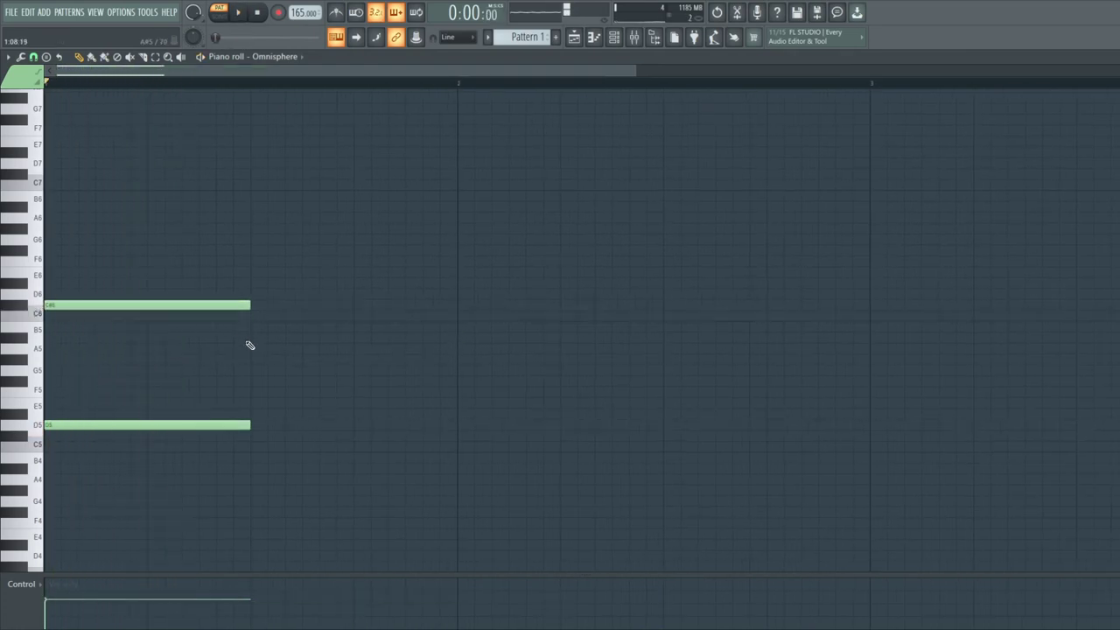
{"action": "key", "text": "space"}
{"action": "key", "text": "space"}
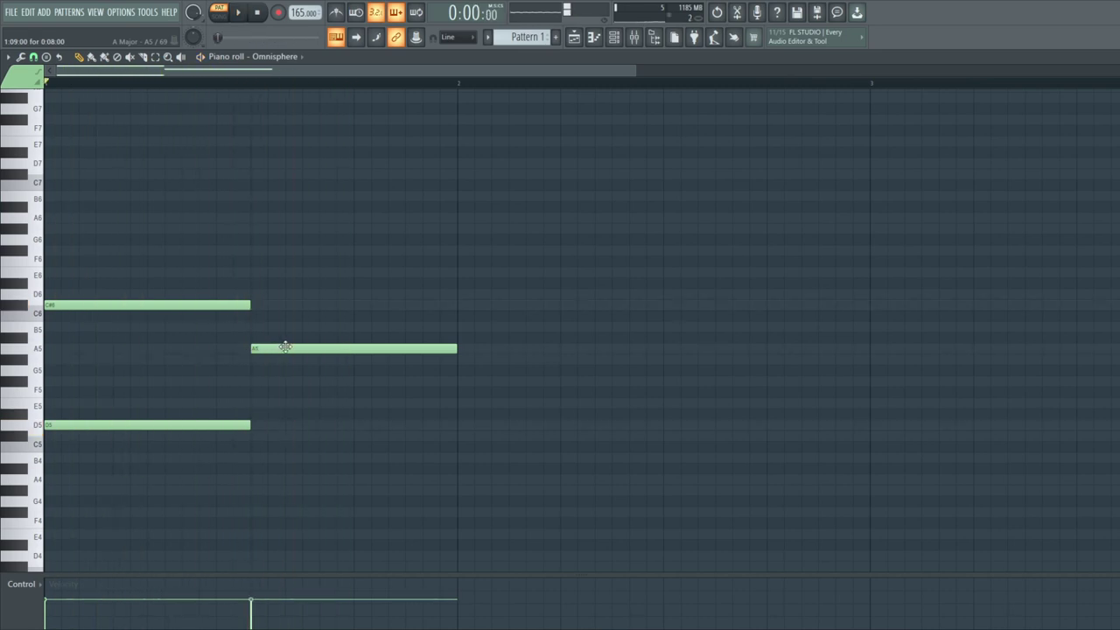
Add two consecutive A5 notes in bar 1, the first six steps long and the second filling the rest of the bar
{"action": "key", "text": "space"}
{"action": "left_click_drag", "start_coordinate": [404, 348], "coordinate": [354, 348]}
{"action": "key", "text": "space"}
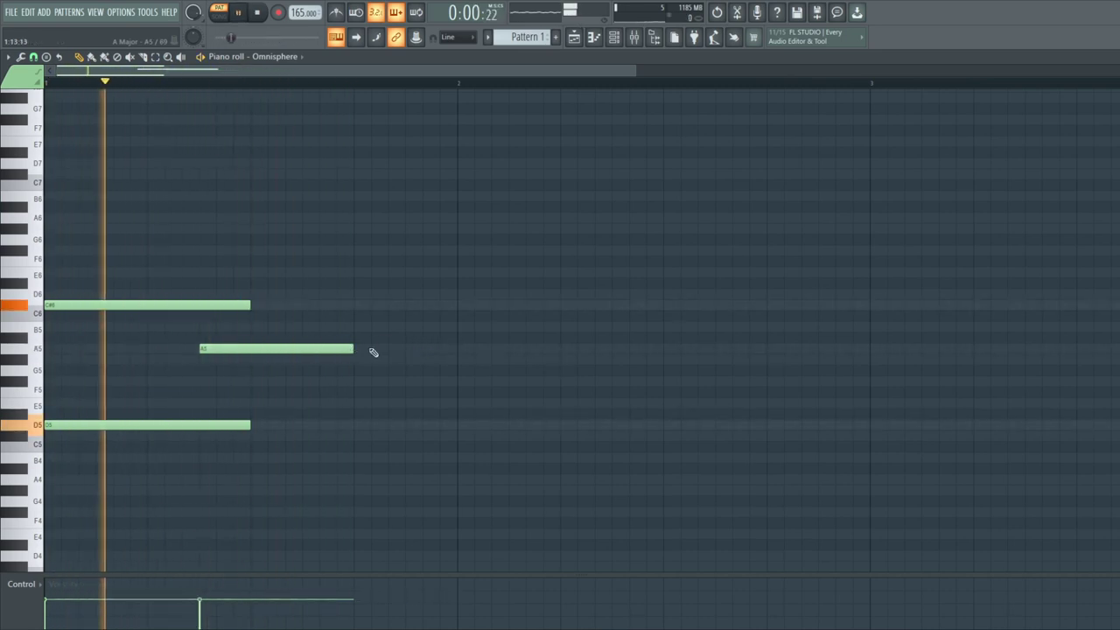
{"action": "left_click", "coordinate": [357, 348]}
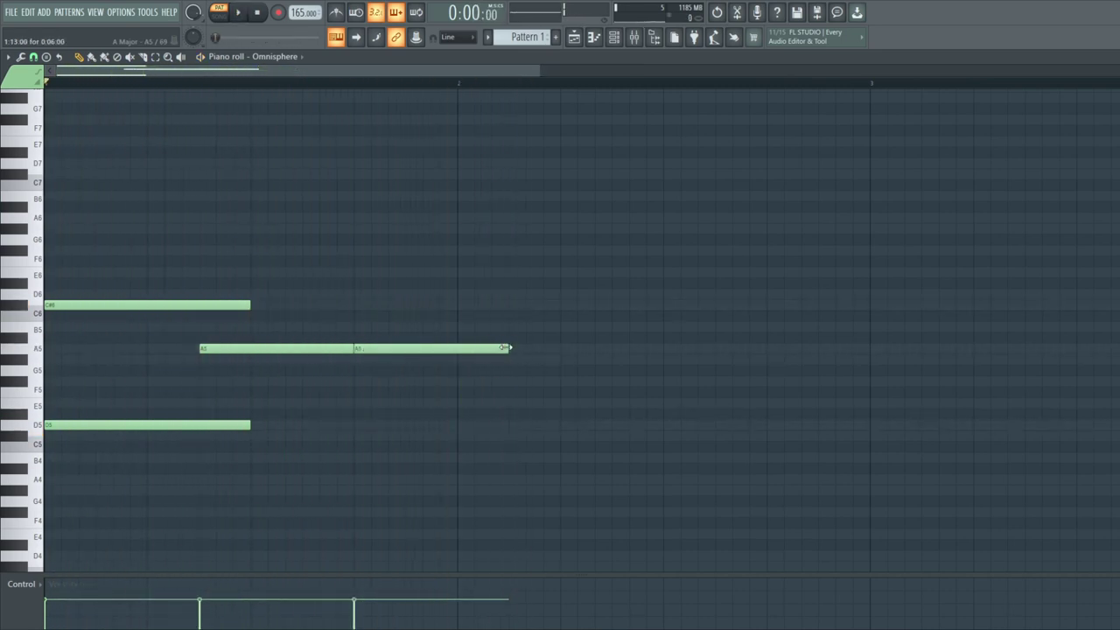
Add one-beat D6, C#6 and A5 notes from beat 2 of bar 2, followed by a one-beat E6 at bar 3
{"action": "scroll", "coordinate": [438, 372], "scroll_direction": "down", "scroll_amount": 2}
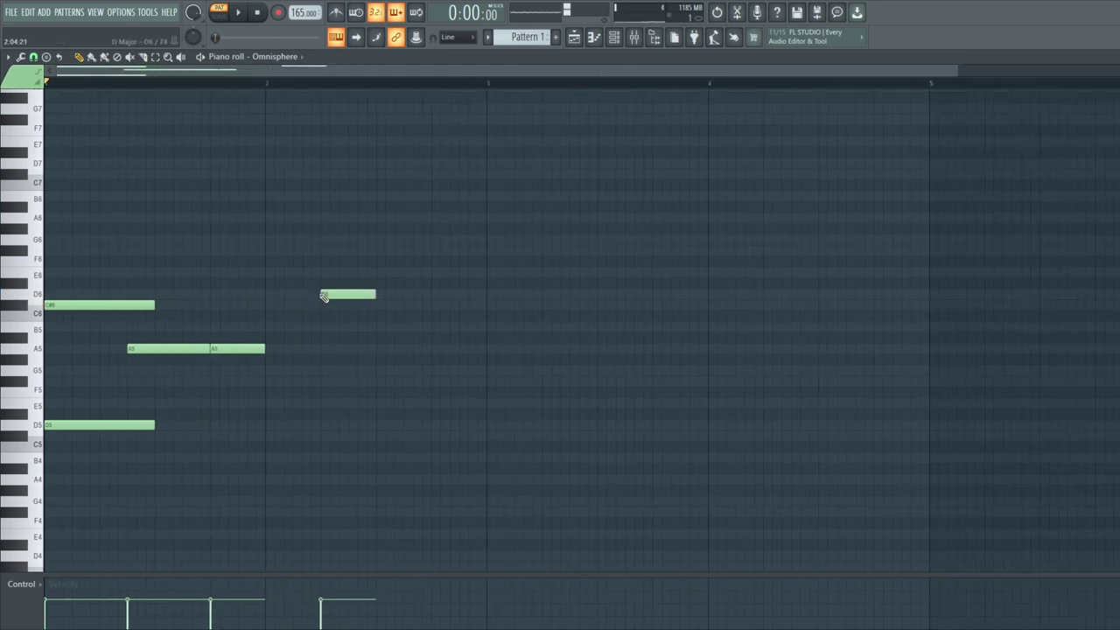
{"action": "key", "text": "space"}
{"action": "left_click", "coordinate": [331, 299]}
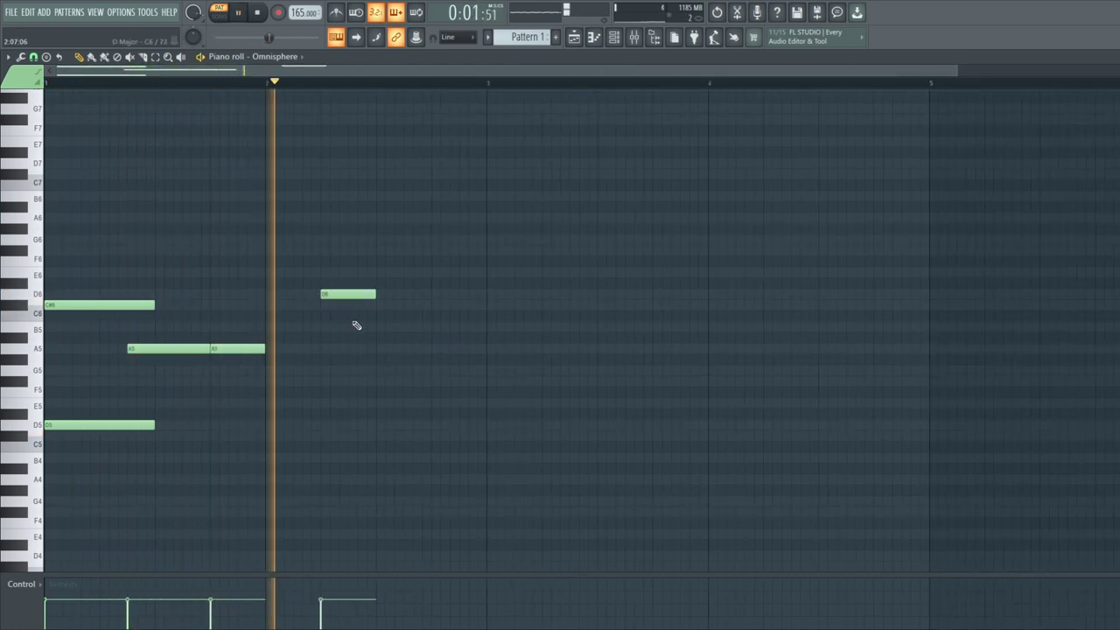
{"action": "key", "text": "space"}
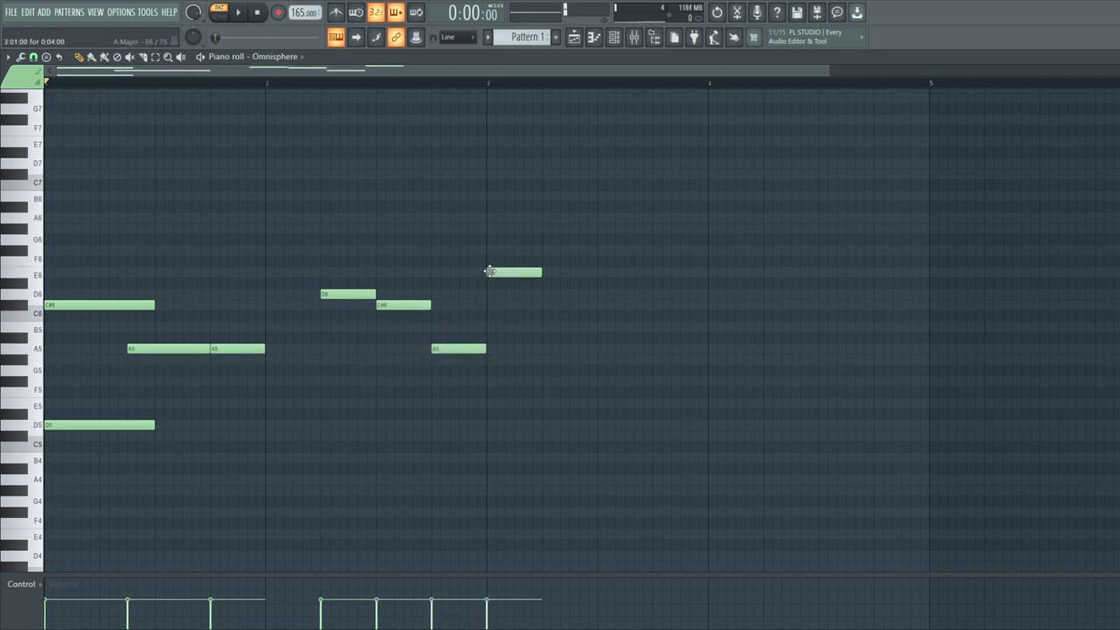
{"action": "key", "text": "space"}
{"action": "scroll", "coordinate": [310, 272], "scroll_direction": "down", "scroll_amount": 1}
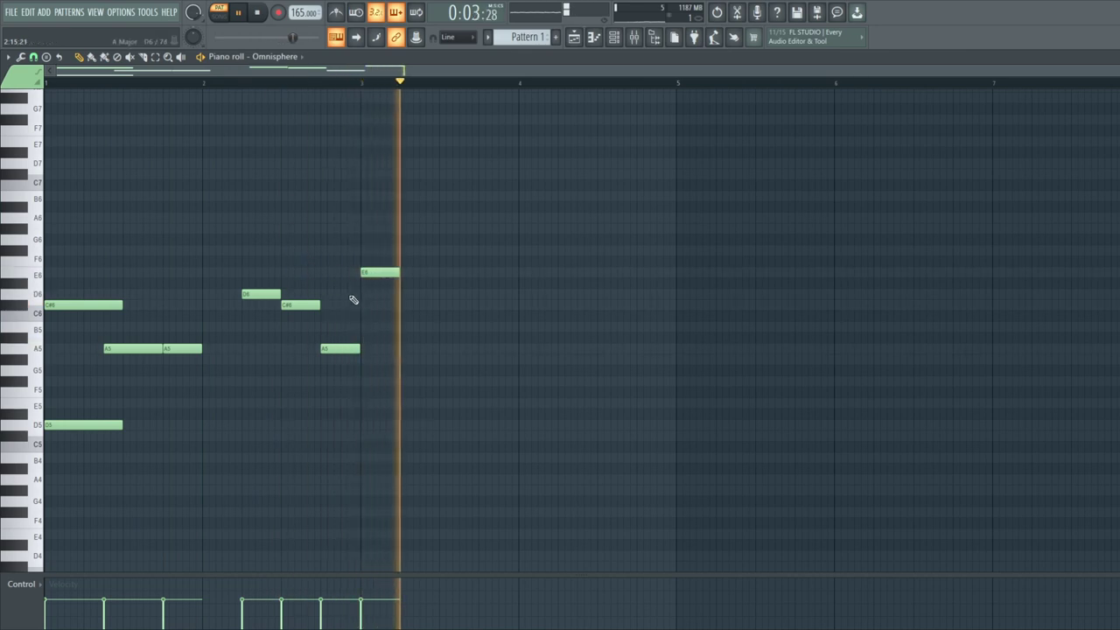
Delete the E6 note at bar 3 and duplicate the two-bar melody into bars 3 and 4
{"action": "key", "text": "ctrl+space"}
{"action": "right_click", "coordinate": [375, 274]}
{"action": "key", "text": "ctrl+a"}
{"action": "key", "text": "ctrl+b"}
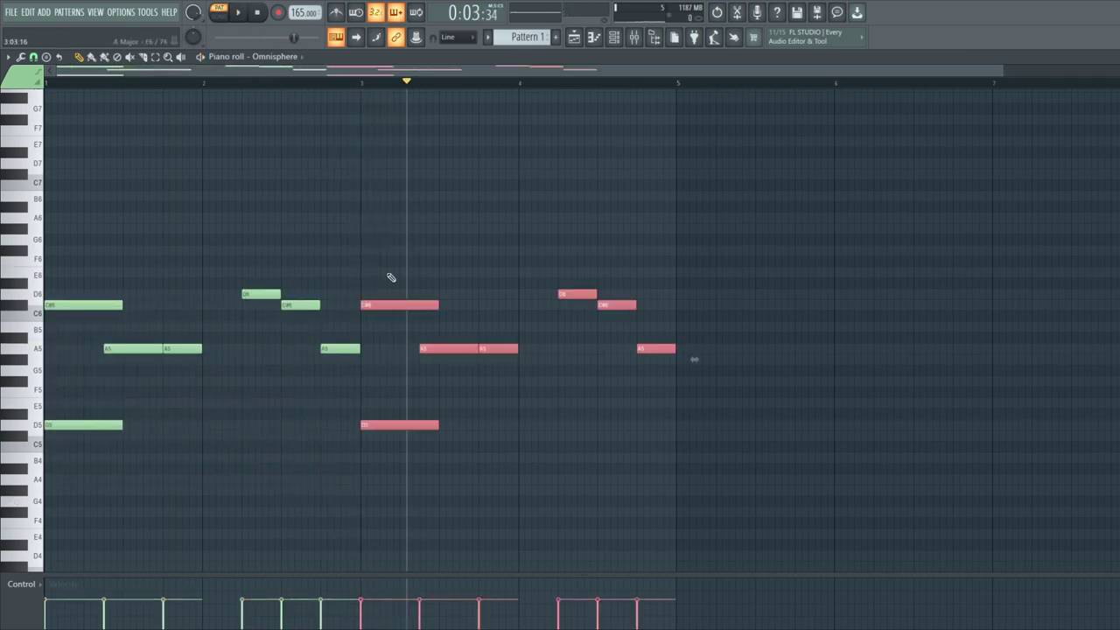
{"action": "key", "text": "ctrl+d"}
Lower the C#6 note at the start of bar 3 to B5, playing from bar 3 to check it
{"action": "left_click_drag", "start_coordinate": [359, 86], "coordinate": [362, 85]}
{"action": "key", "text": "space"}
{"action": "key", "text": "space"}
{"action": "left_click_drag", "start_coordinate": [495, 329], "coordinate": [445, 346]}
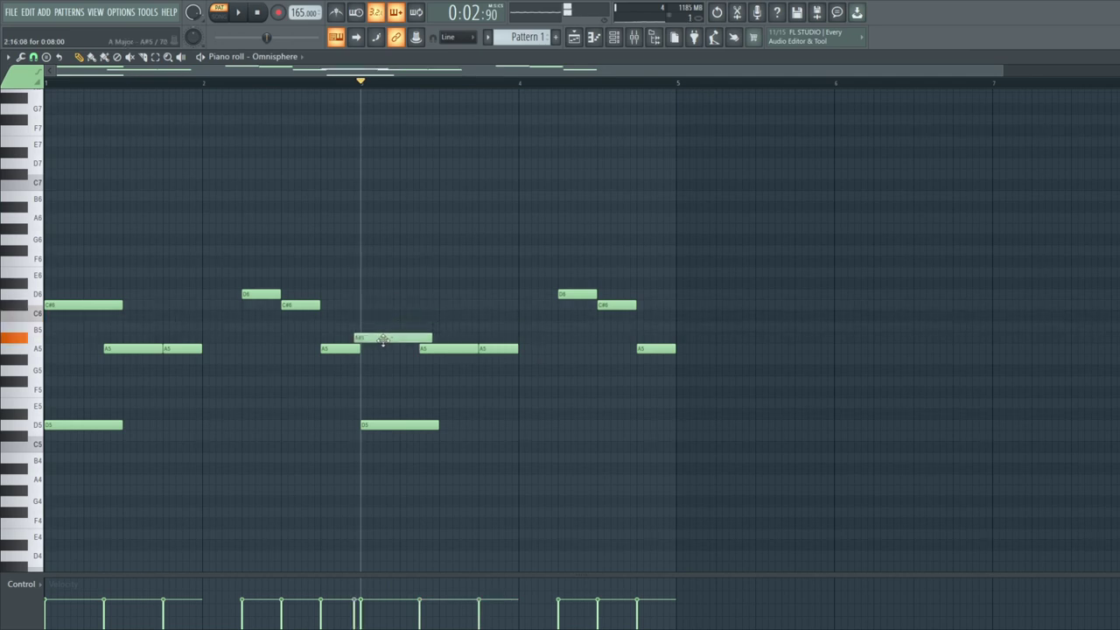
{"action": "left_click_drag", "start_coordinate": [382, 320], "coordinate": [389, 322]}
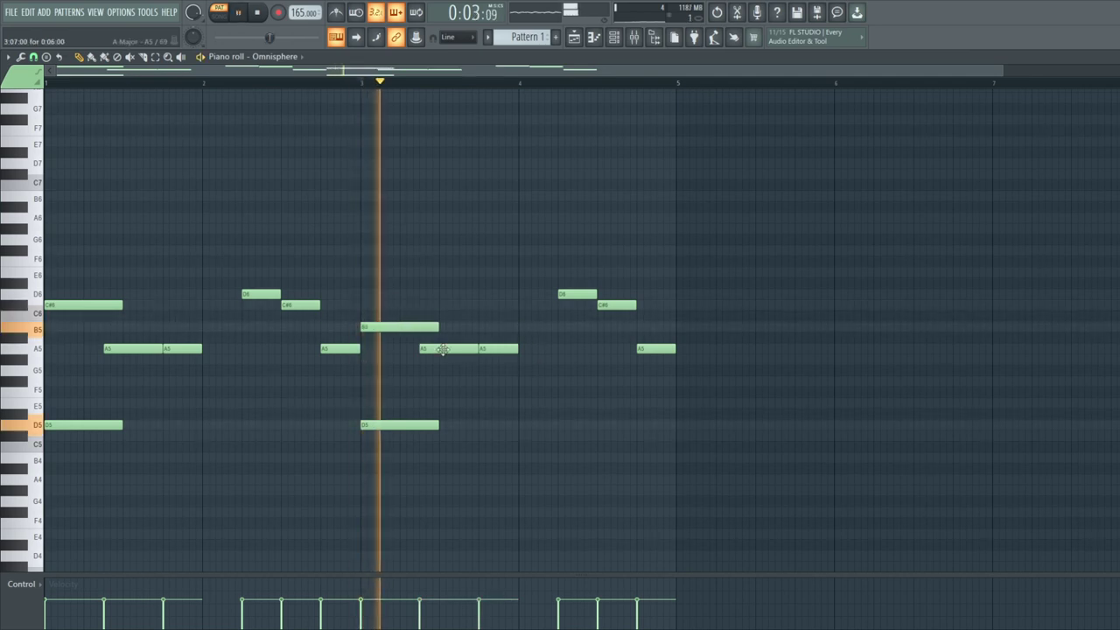
Replace the D5 note at the start of bar 3 with a half-bar E5 and play from bar 3
{"action": "left_click_drag", "start_coordinate": [360, 406], "coordinate": [362, 408]}
{"action": "right_click", "coordinate": [369, 425]}
{"action": "key", "text": "space"}
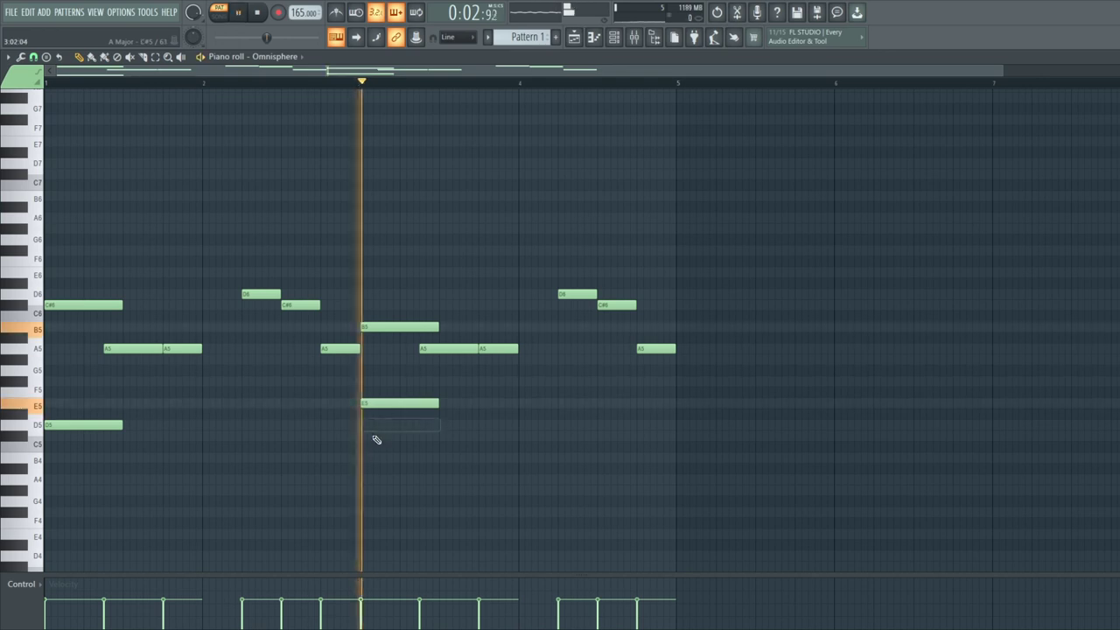
{"action": "key", "text": "space"}
{"action": "key", "text": "space"}
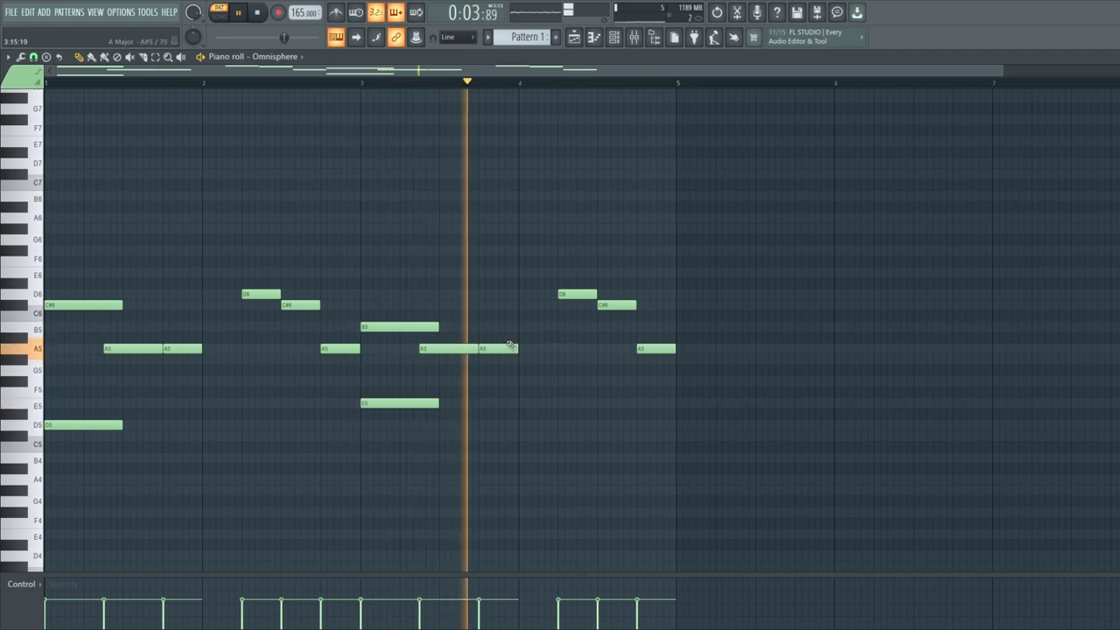
Duplicate the four-bar melody into bars 5 to 8
{"action": "scroll", "coordinate": [655, 292], "scroll_direction": "down", "scroll_amount": 1}
{"action": "key", "text": "ctrl+b"}
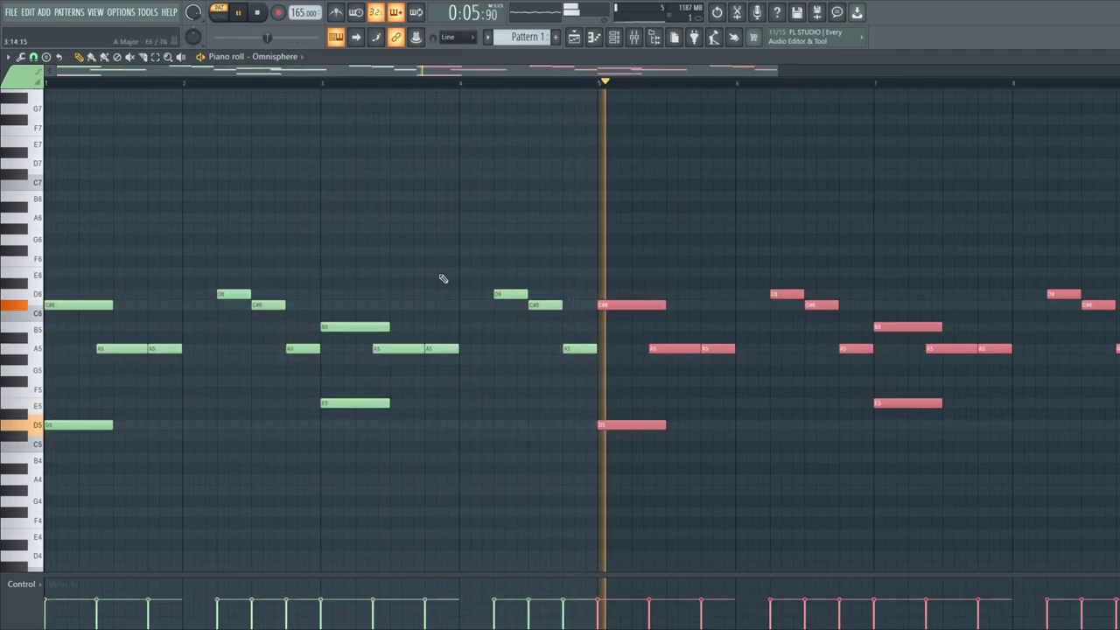
{"action": "scroll", "coordinate": [482, 207], "scroll_direction": "down", "scroll_amount": 1}
{"action": "left_click", "coordinate": [480, 208], "text": "ctrl"}
Raise the first A5 note in bar 7 to C#6 and add a short A5 in bar 8
{"action": "left_click_drag", "start_coordinate": [505, 221], "coordinate": [413, 235]}
{"action": "left_click_drag", "start_coordinate": [491, 243], "coordinate": [357, 241]}
{"action": "key", "text": "space"}
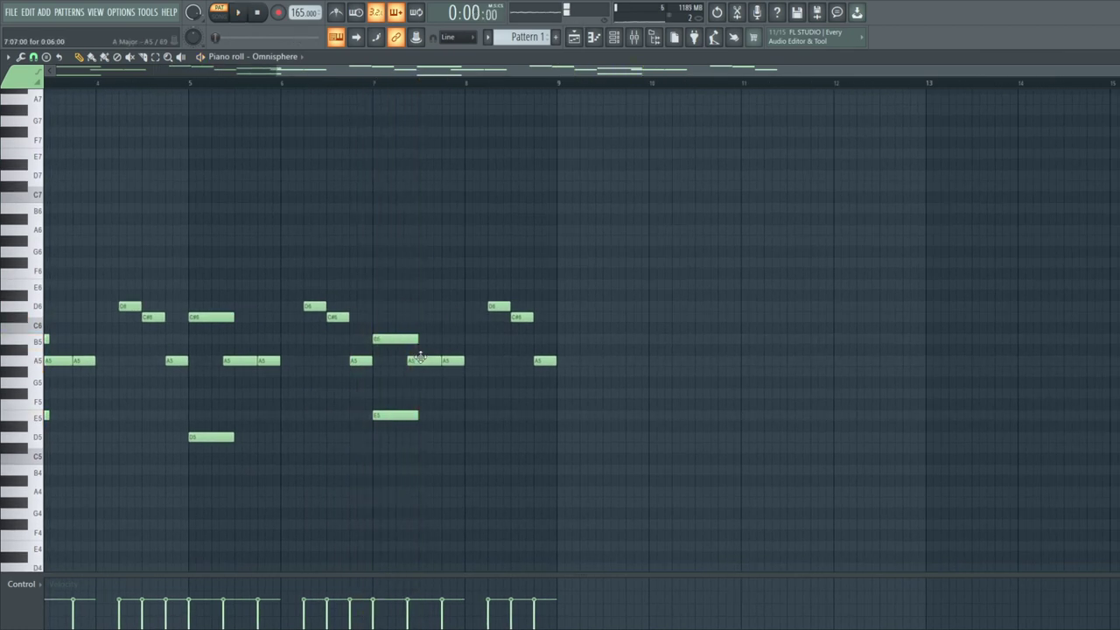
{"action": "key", "text": "space"}
{"action": "key", "text": "space"}
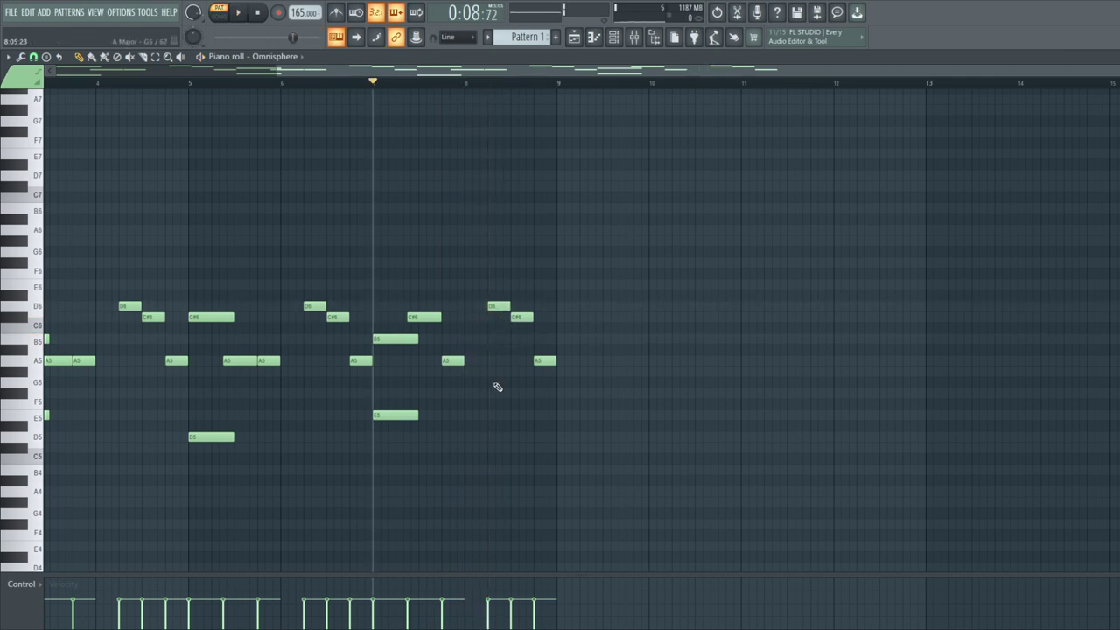
{"action": "key", "text": "space"}
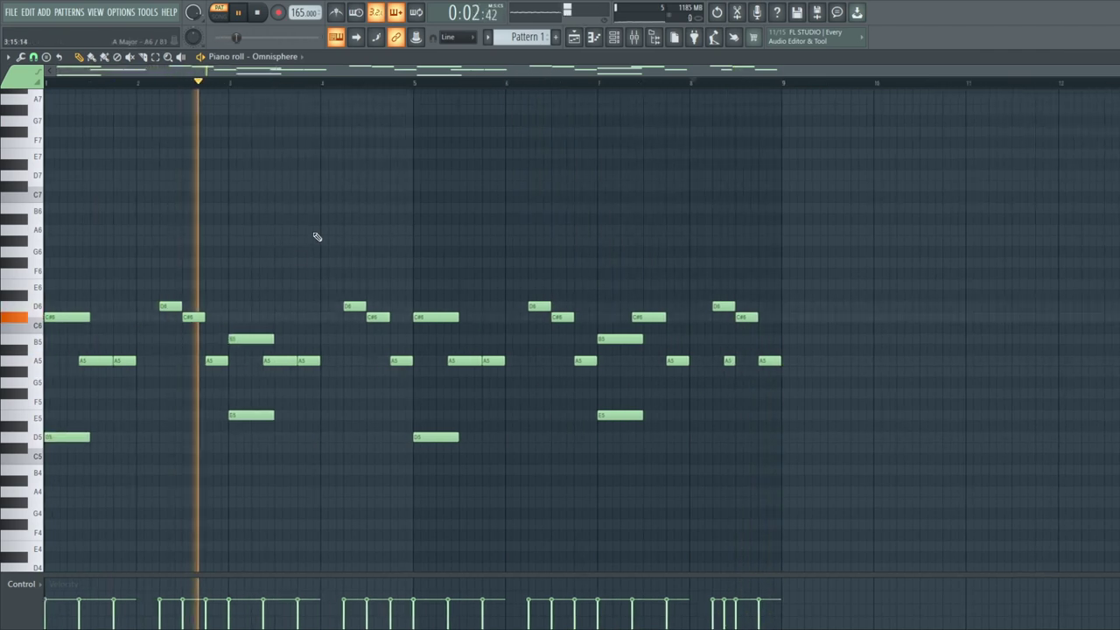
Try a half-bar D4 bass note at the start of bar 1, testing lower pitches too
{"action": "scroll", "coordinate": [260, 268], "scroll_direction": "down", "scroll_amount": 3}
{"action": "scroll", "coordinate": [133, 360], "scroll_direction": "down", "scroll_amount": 2}
{"action": "key", "text": "space"}
{"action": "left_click", "coordinate": [53, 477]}
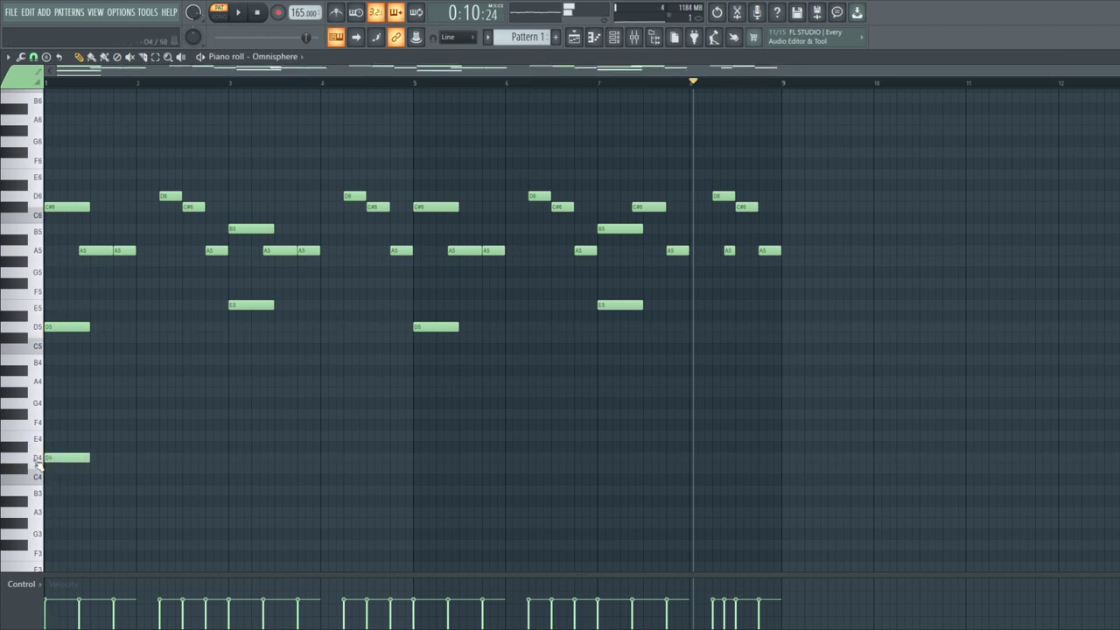
{"action": "left_click_drag", "start_coordinate": [58, 537], "coordinate": [51, 542]}
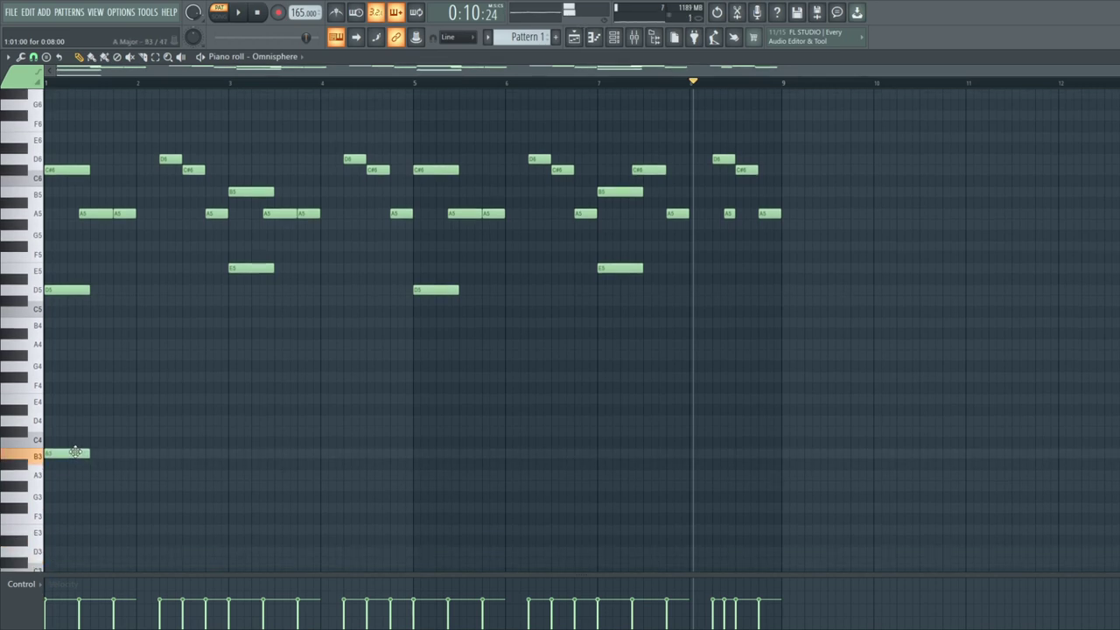
Try a lengthened bass note under bar 1, moving it from B3 to a full-bar D4 during playback
{"action": "left_click_drag", "start_coordinate": [66, 87], "coordinate": [45, 87]}
{"action": "left_click_drag", "start_coordinate": [88, 432], "coordinate": [127, 436]}
{"action": "key", "text": "space"}
{"action": "left_click", "coordinate": [52, 422]}
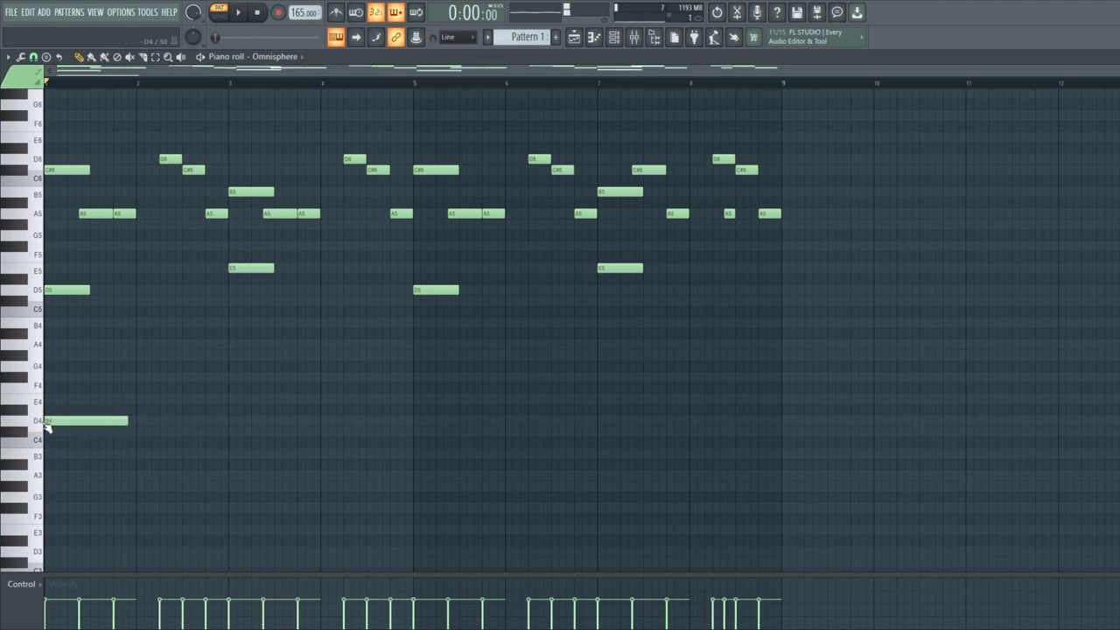
{"action": "key", "text": "space"}
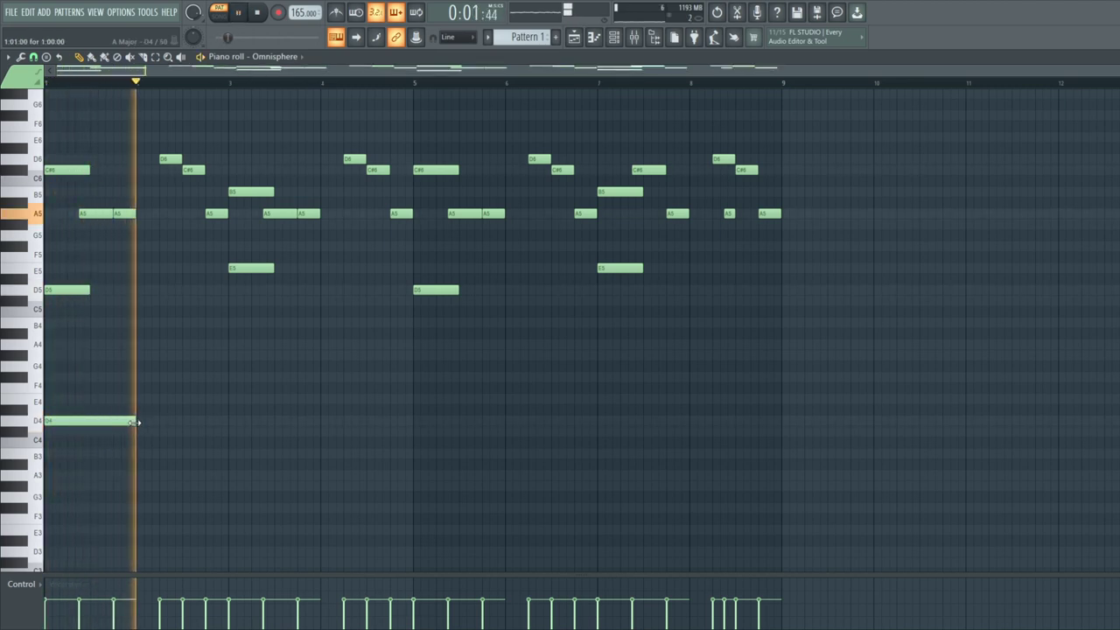
{"action": "left_click", "coordinate": [207, 399]}
{"action": "key", "text": "space"}
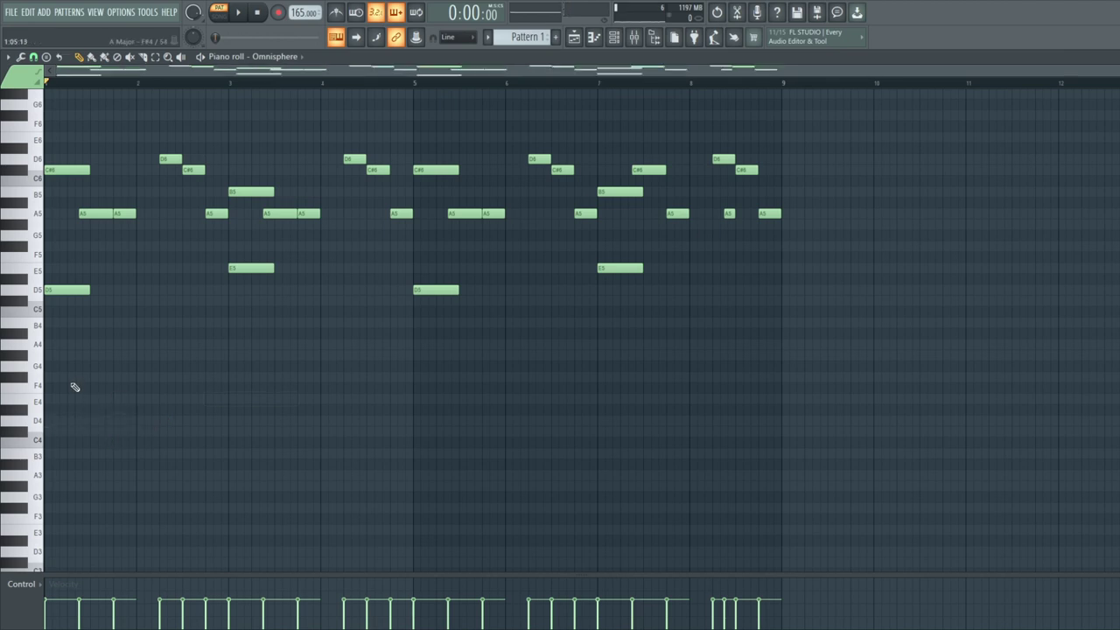
Place a one-bar A4 note at the start of bar 1 and play the pattern
{"action": "left_click_drag", "start_coordinate": [42, 376], "coordinate": [66, 348]}
{"action": "key", "text": "space"}
Try one-bar B4 and C#5 notes at bar 2 and C#5 and D5 notes in bar 3 against the melody
{"action": "left_click", "coordinate": [138, 323]}
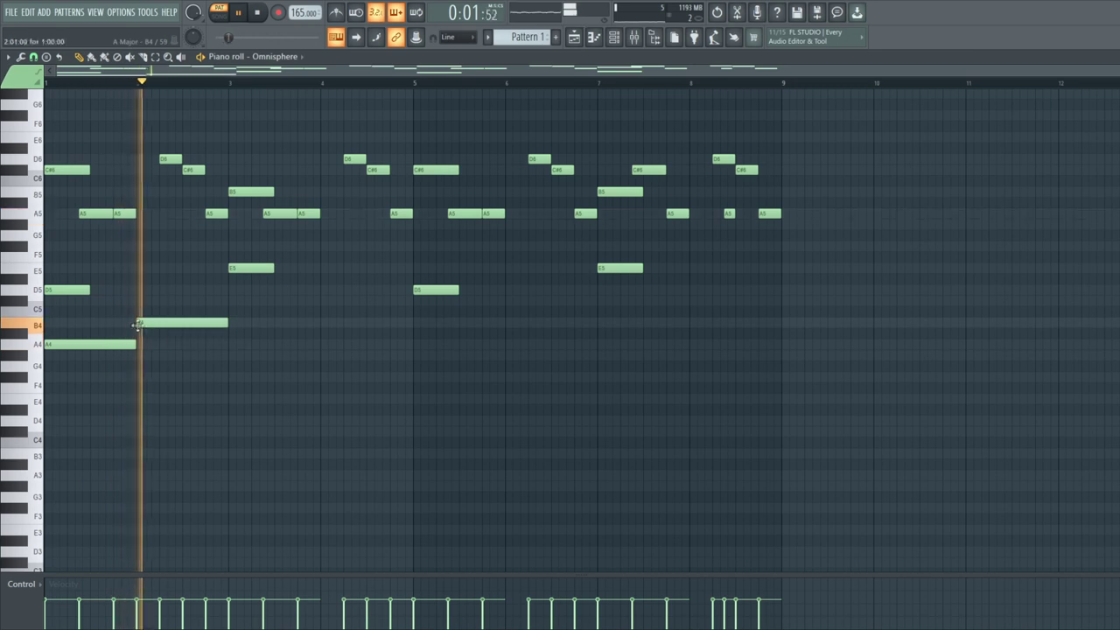
{"action": "left_click", "coordinate": [236, 301]}
{"action": "left_click", "coordinate": [261, 291]}
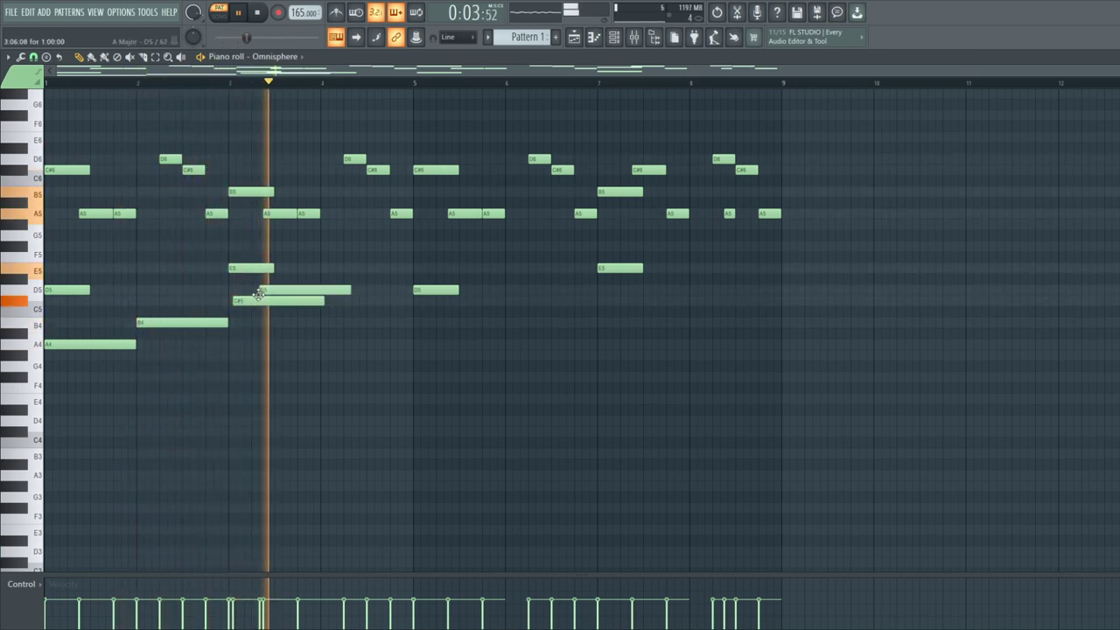
{"action": "left_click_drag", "start_coordinate": [275, 301], "coordinate": [273, 301]}
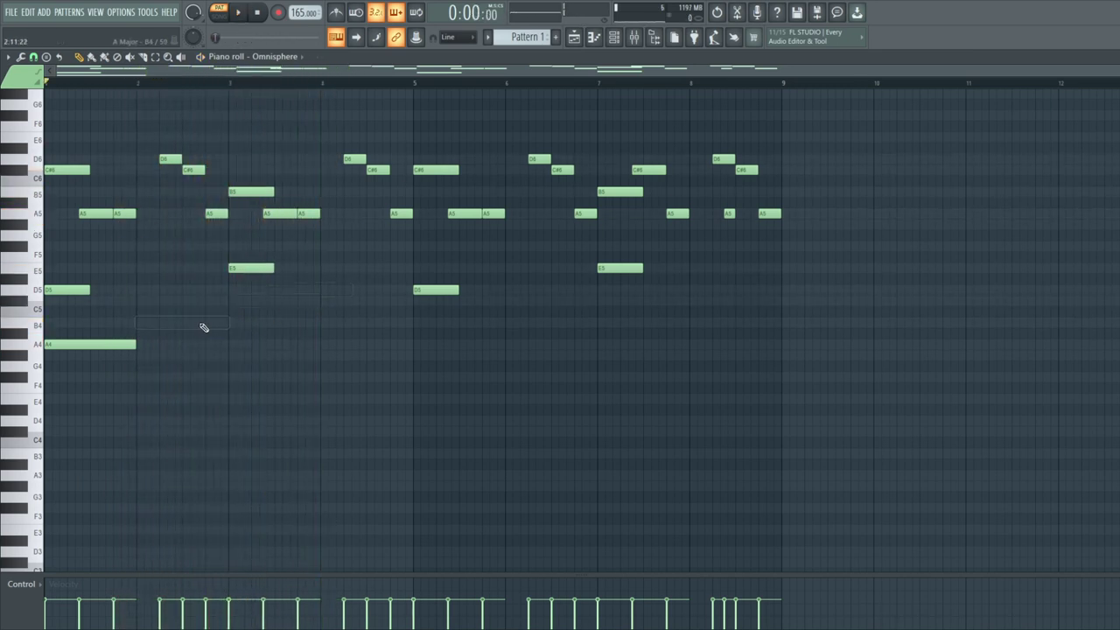
{"action": "key", "text": "space"}
{"action": "left_click", "coordinate": [143, 302]}
{"action": "right_click", "coordinate": [146, 302]}
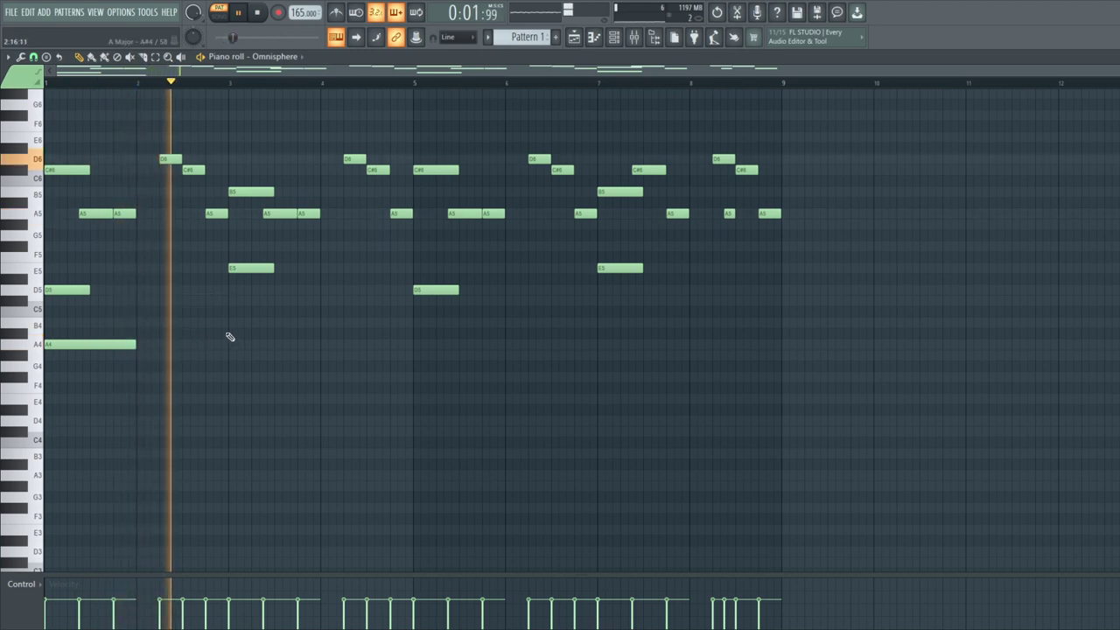
Place a B4 note at bar 3 and extend both the A4 and B4 bass notes to two bars each
{"action": "left_click", "coordinate": [237, 323]}
{"action": "key", "text": "space"}
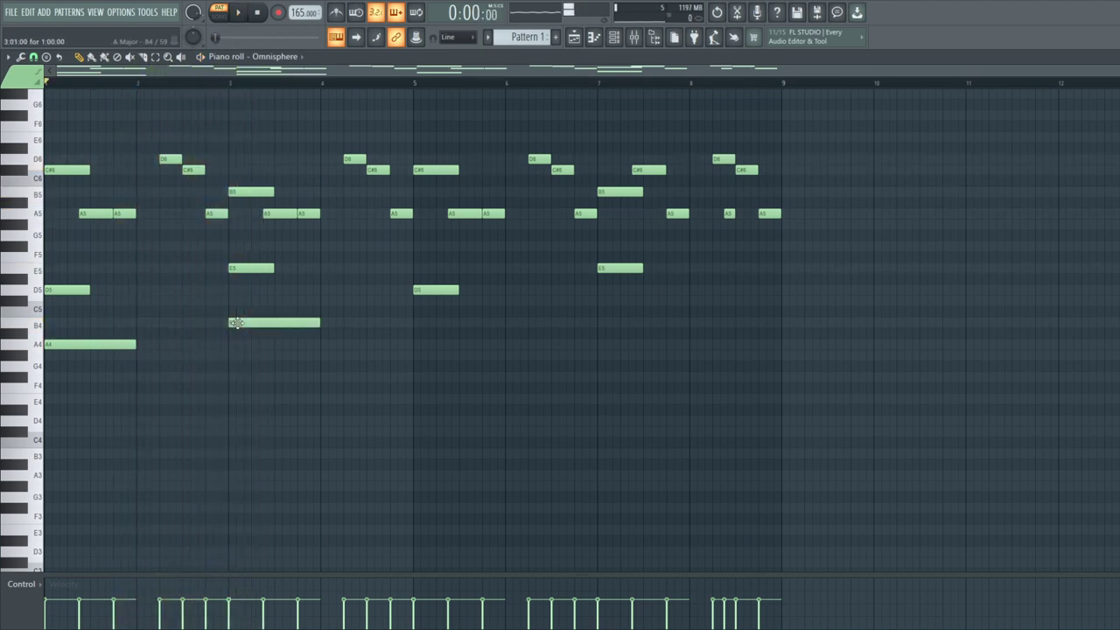
{"action": "key", "text": "space"}
{"action": "left_click_drag", "start_coordinate": [137, 344], "coordinate": [228, 359]}
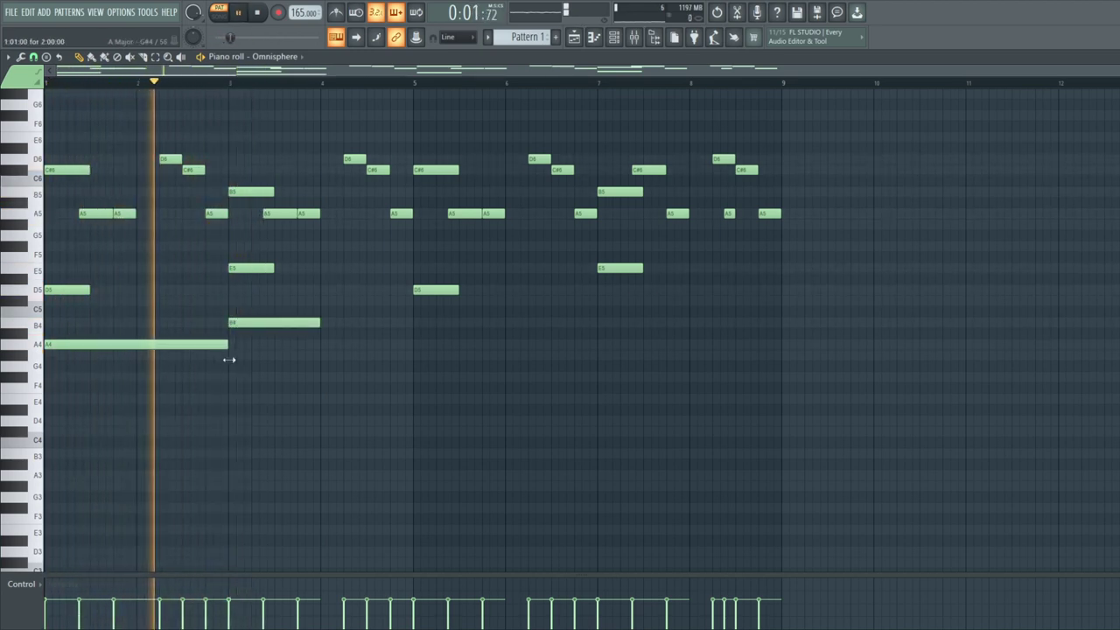
{"action": "left_click_drag", "start_coordinate": [319, 323], "coordinate": [220, 384]}
Repeat the A4 and B4 bass notes across bars 5 to 8 and listen to the pattern
{"action": "key", "text": "ctrl+b"}
{"action": "key", "text": "ctrl+d"}
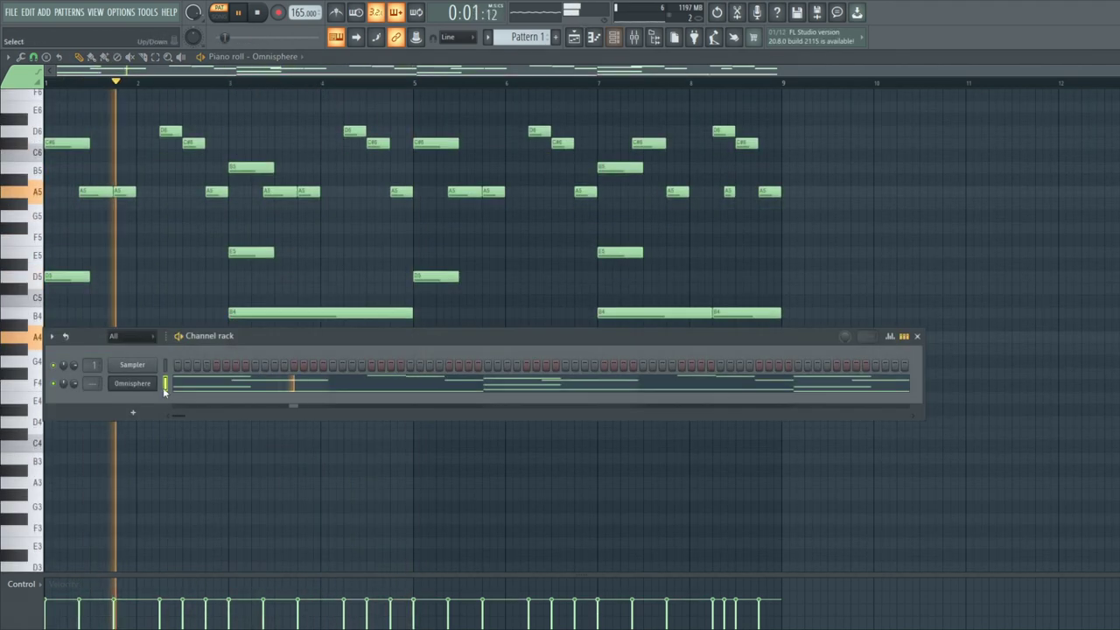
{"action": "key", "text": "space"}
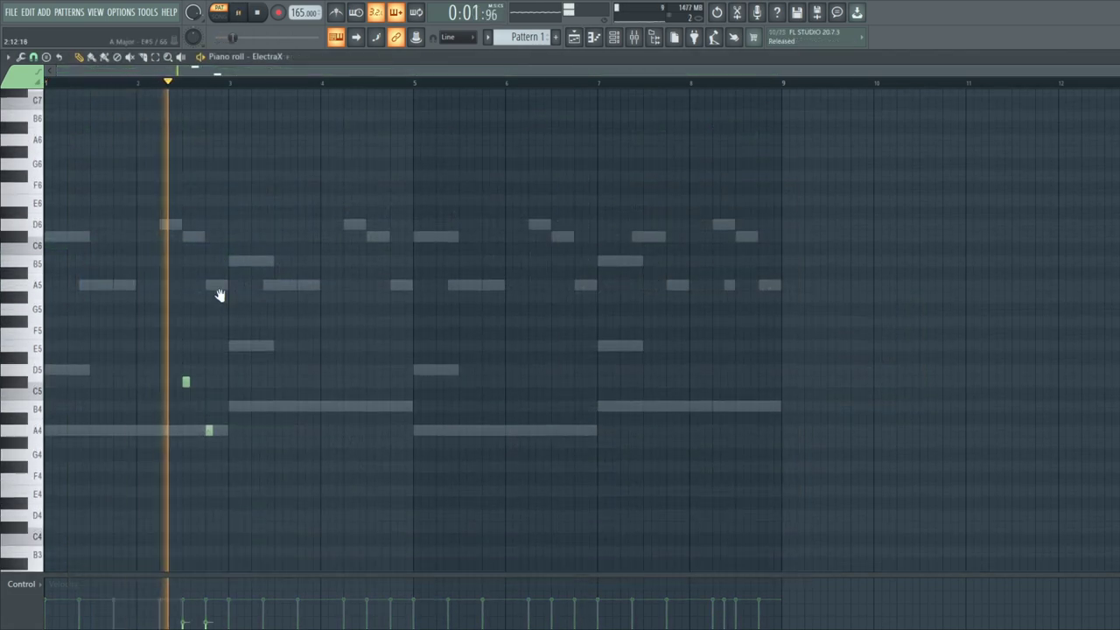
Add a short B4 note at beat 3 of bar 4 in the ElectraX part and duplicate its notes into bars 5 to 8
{"action": "scroll", "coordinate": [218, 298], "scroll_direction": "down", "scroll_amount": 2}
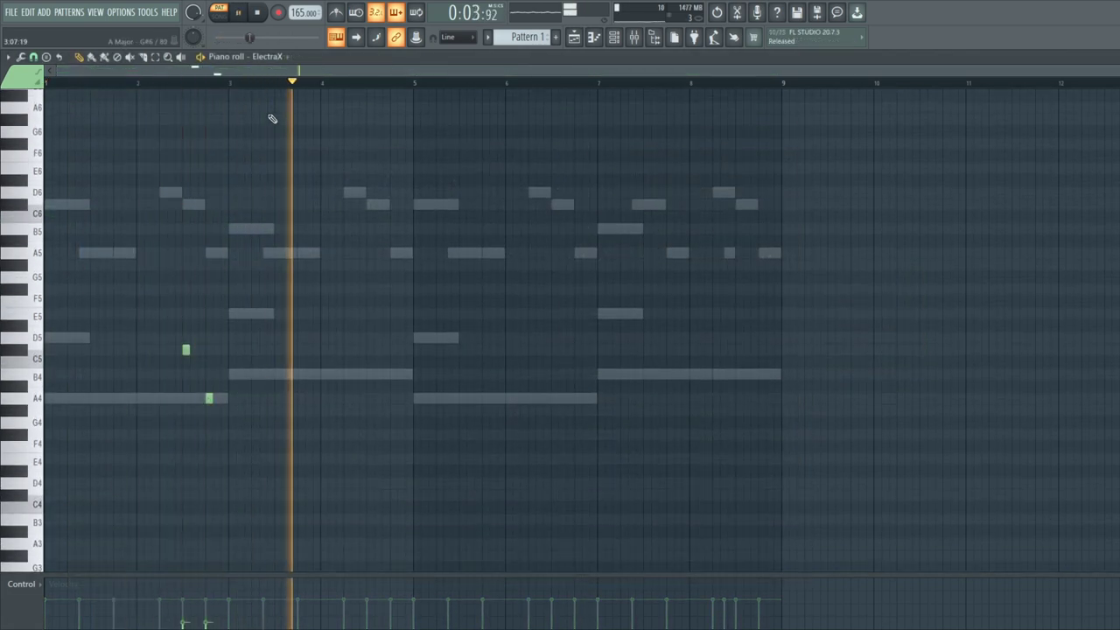
{"action": "left_click", "coordinate": [370, 375]}
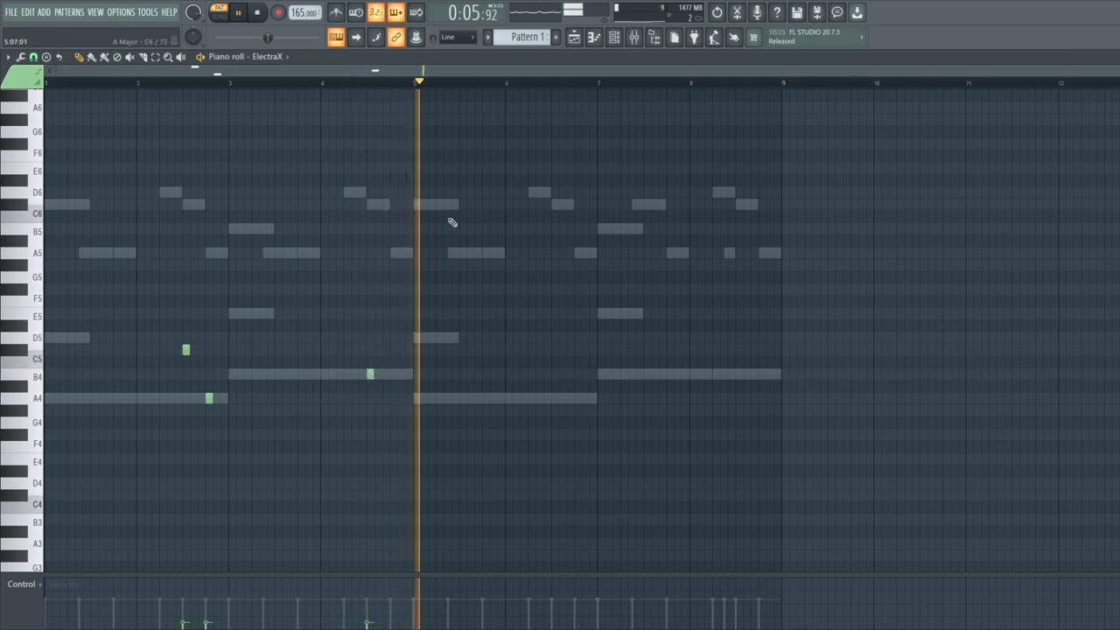
{"action": "key", "text": "ctrl+a"}
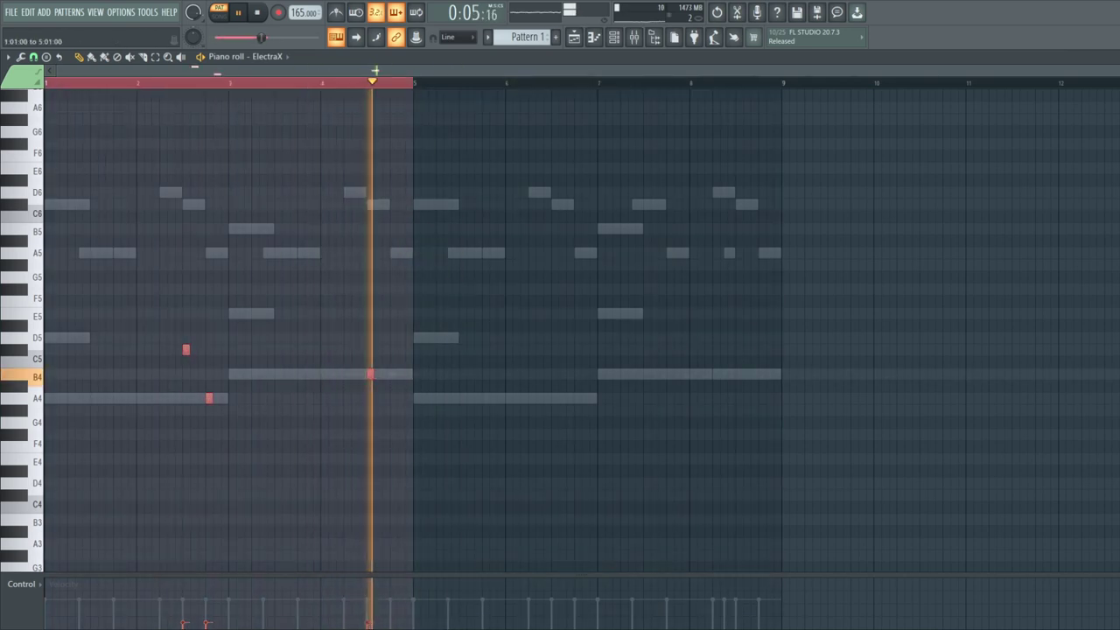
{"action": "key", "text": "ctrl+b"}
{"action": "left_click", "coordinate": [480, 85]}
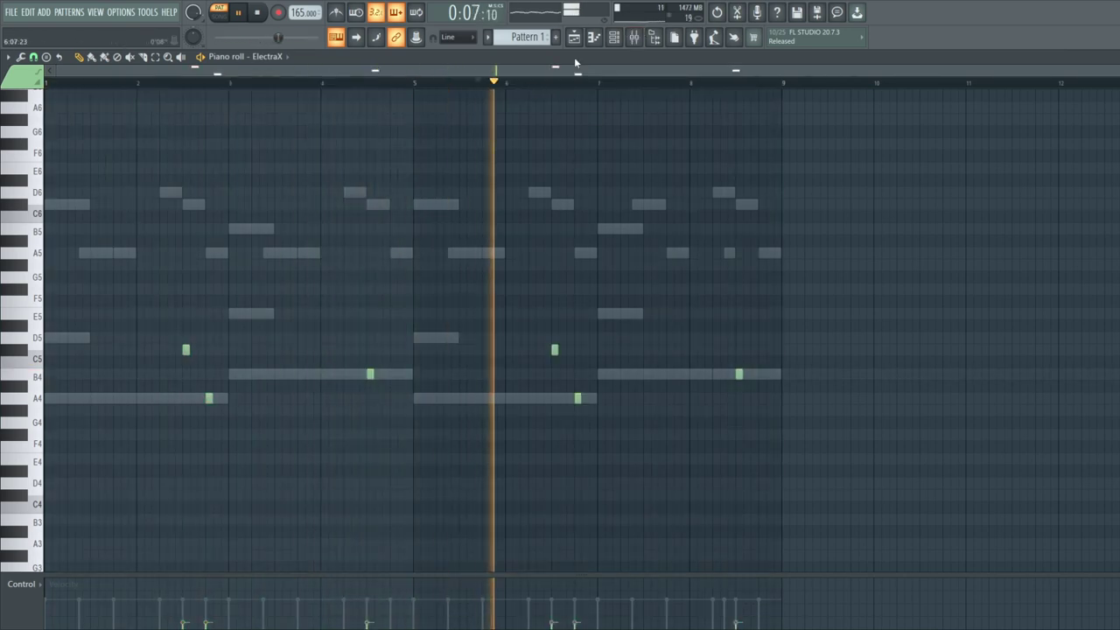
Delete the Sampler channel from the channel rack
{"action": "key", "text": "F6"}
{"action": "left_click", "coordinate": [165, 365]}
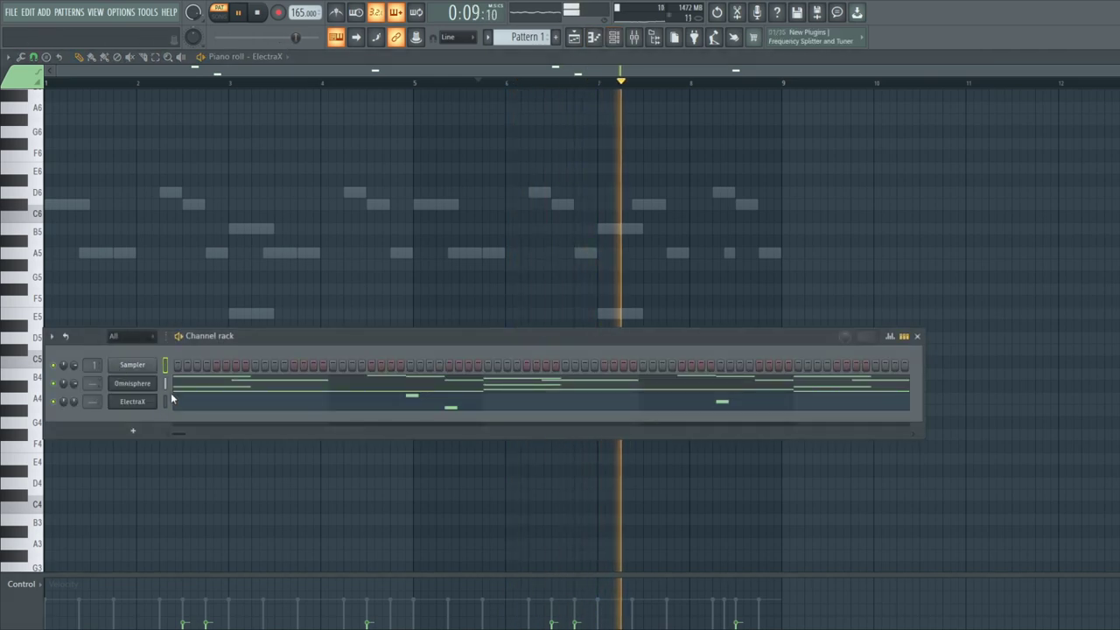
{"action": "key", "text": "alt+Delete"}
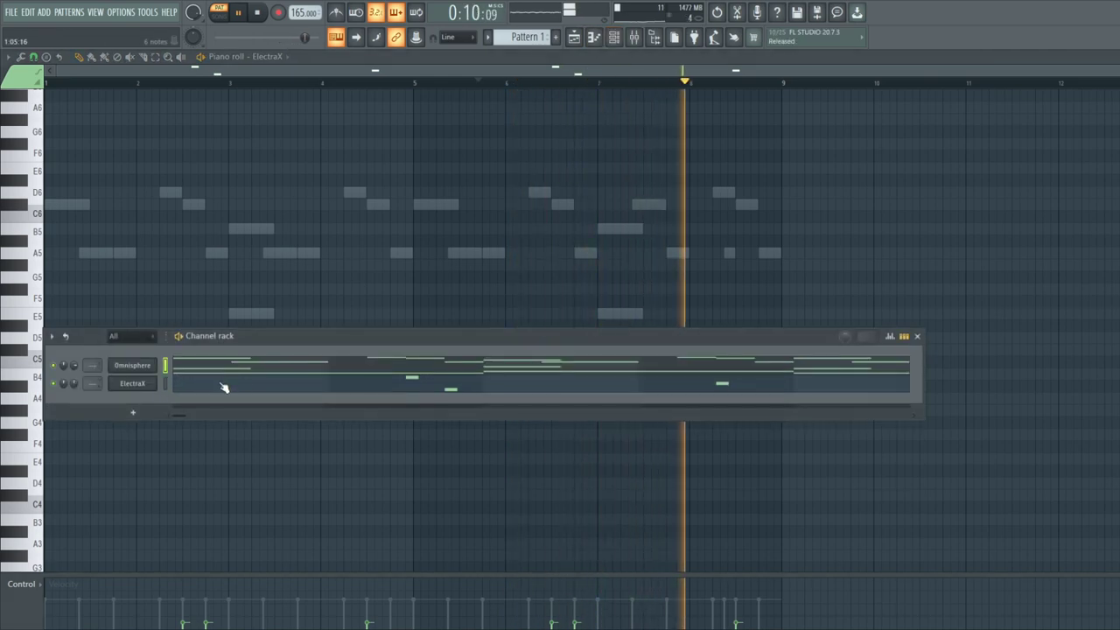
Open the ElectraX instrument, stop playback and switch it to the previous patch
{"action": "left_click", "coordinate": [133, 383]}
{"action": "key", "text": "space"}
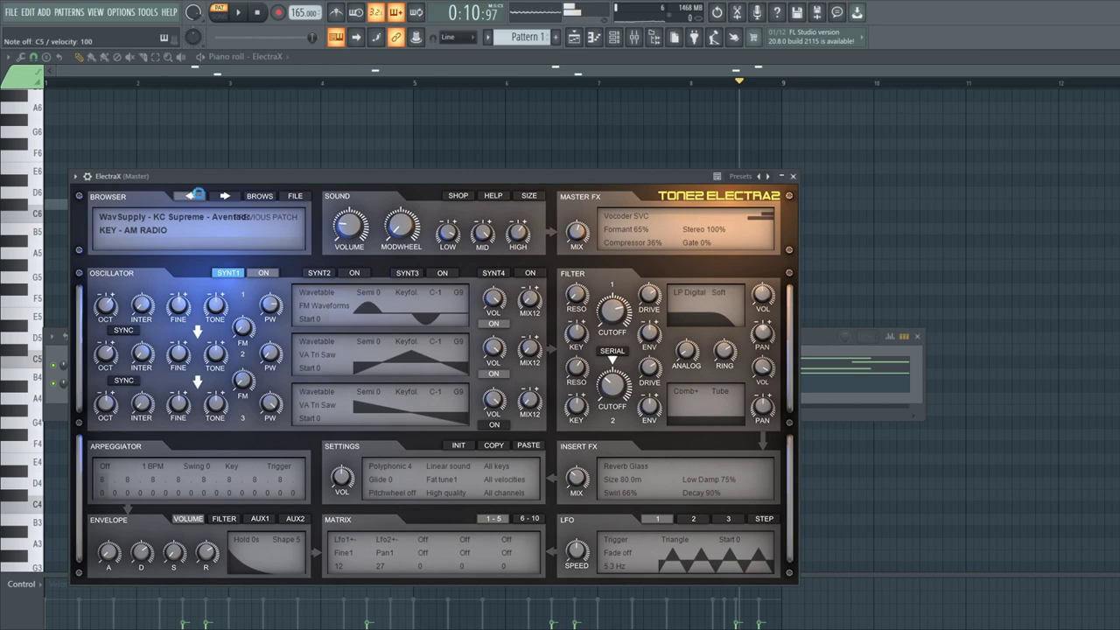
{"action": "left_click", "coordinate": [195, 194]}
Add a Kontakt 5 channel and choose the Alicias Keys instrument from its libraries
{"action": "left_click", "coordinate": [808, 335]}
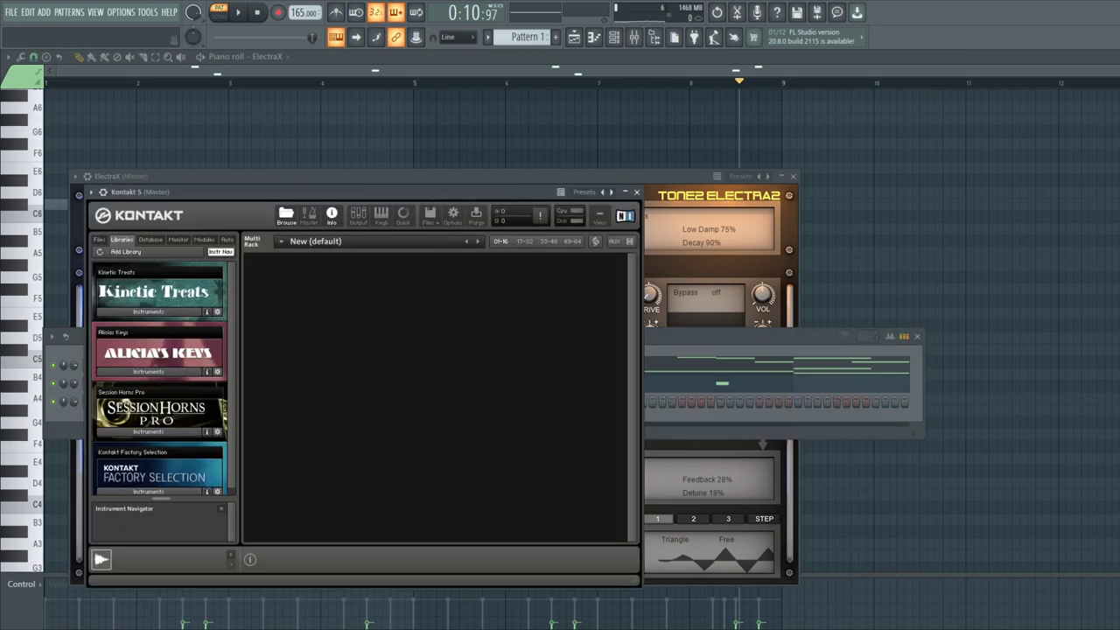
{"action": "left_click", "coordinate": [147, 372]}
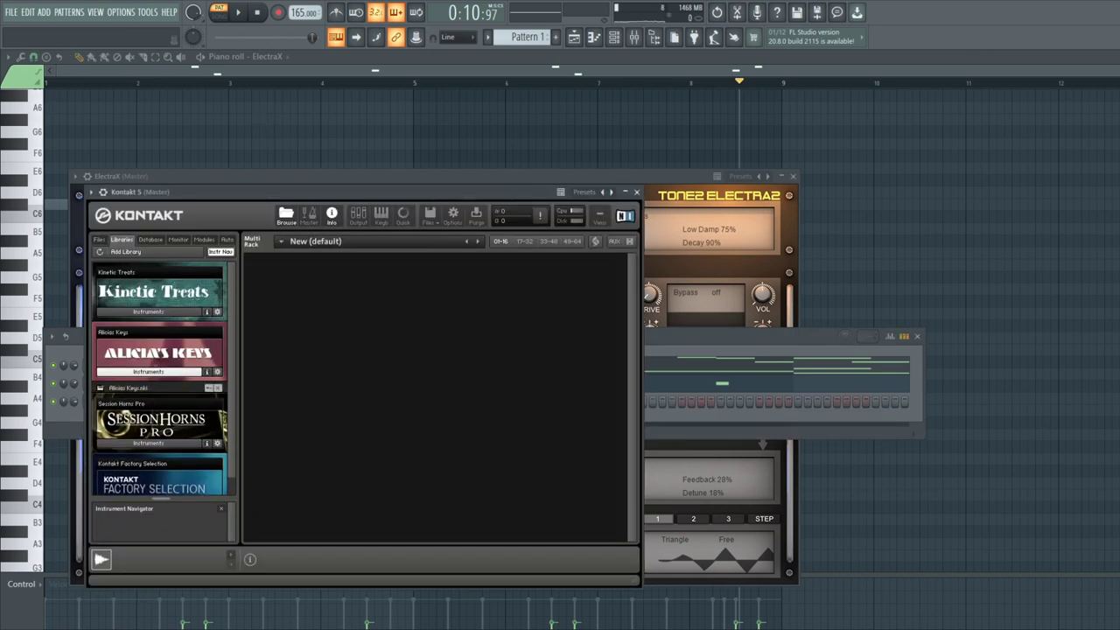
{"action": "left_click", "coordinate": [129, 388]}
Open the Kontakt 5 piano roll and stack short A4, D5, E5, A5 and C#6 notes at bar 1
{"action": "left_click", "coordinate": [661, 339]}
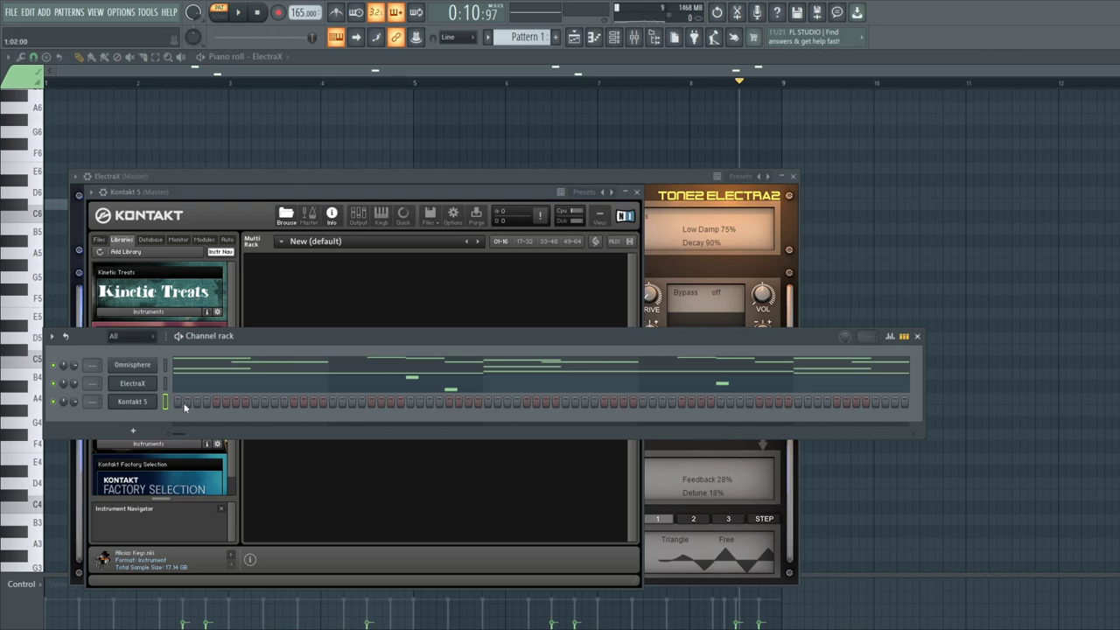
{"action": "key", "text": "F7"}
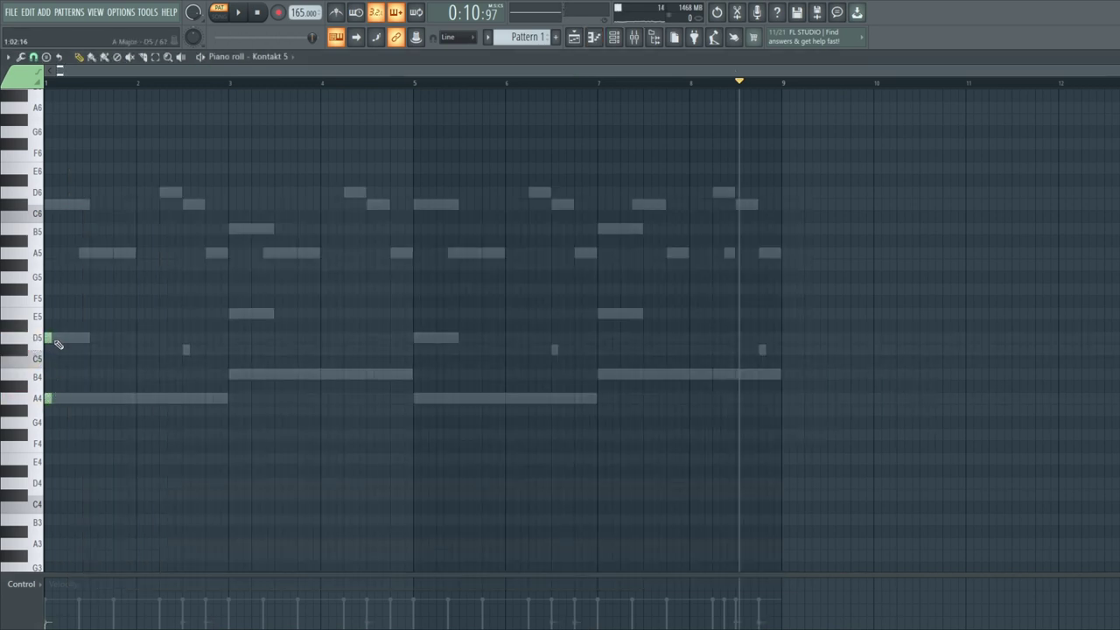
{"action": "key", "text": "space"}
{"action": "left_click", "coordinate": [59, 204]}
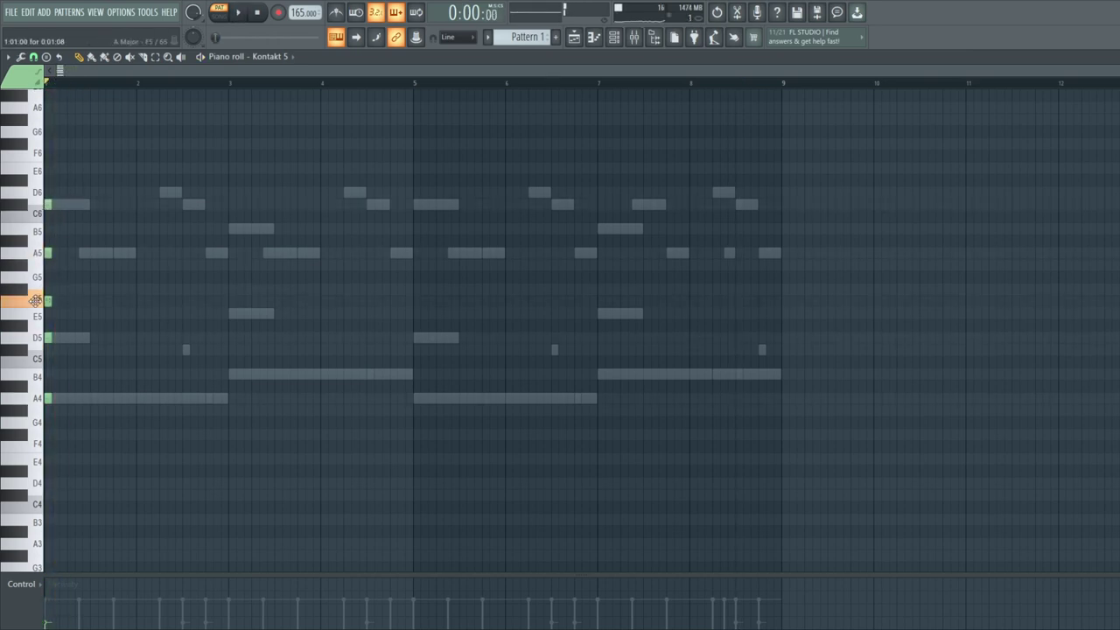
Extend all notes of the bar 1 chord to two bars, deselect them and play the pattern
{"action": "key", "text": "ctrl+a"}
{"action": "left_click_drag", "start_coordinate": [53, 315], "coordinate": [227, 321]}
{"action": "key", "text": "space"}
{"action": "left_click", "coordinate": [267, 295], "text": "ctrl"}
{"action": "key", "text": "ctrl+a"}
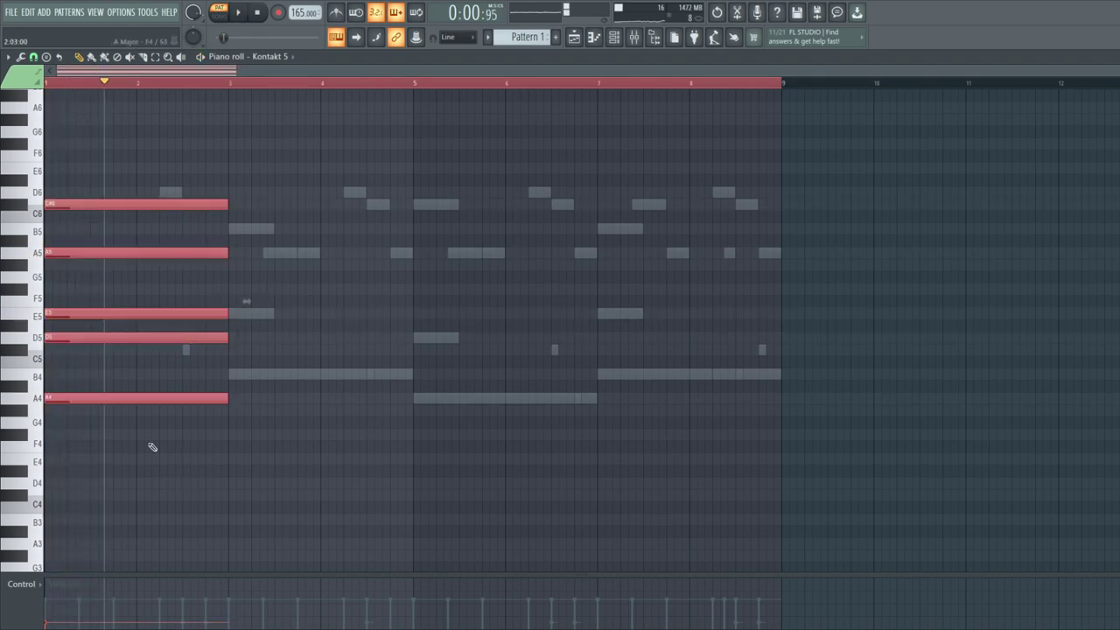
{"action": "scroll", "coordinate": [178, 403], "scroll_direction": "up", "scroll_amount": 3}
{"action": "key", "text": "ctrl+d"}
{"action": "key", "text": "space"}
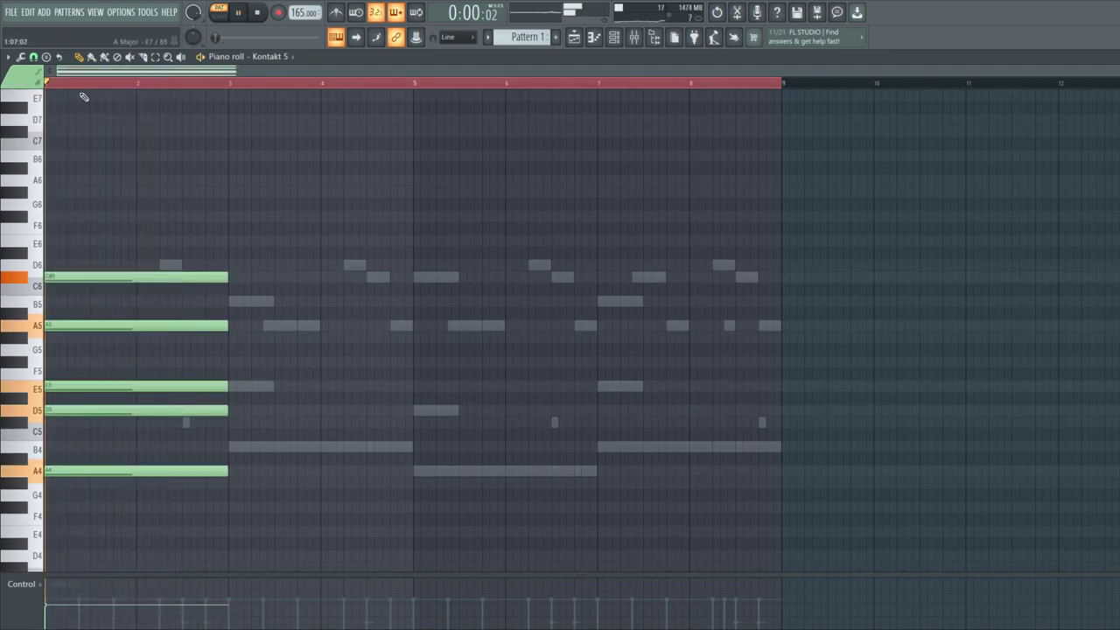
Try a two-bar B4, E5, A5 and C#6 chord at bar 3
{"action": "left_click", "coordinate": [232, 445]}
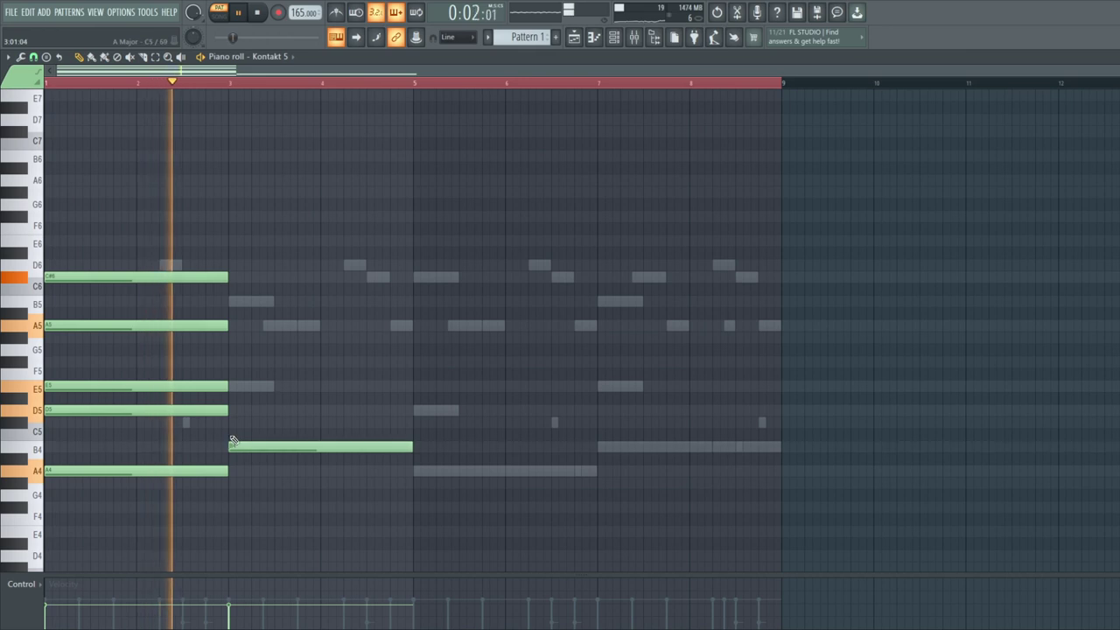
{"action": "left_click", "coordinate": [232, 386]}
{"action": "left_click", "coordinate": [233, 325]}
{"action": "key", "text": "space"}
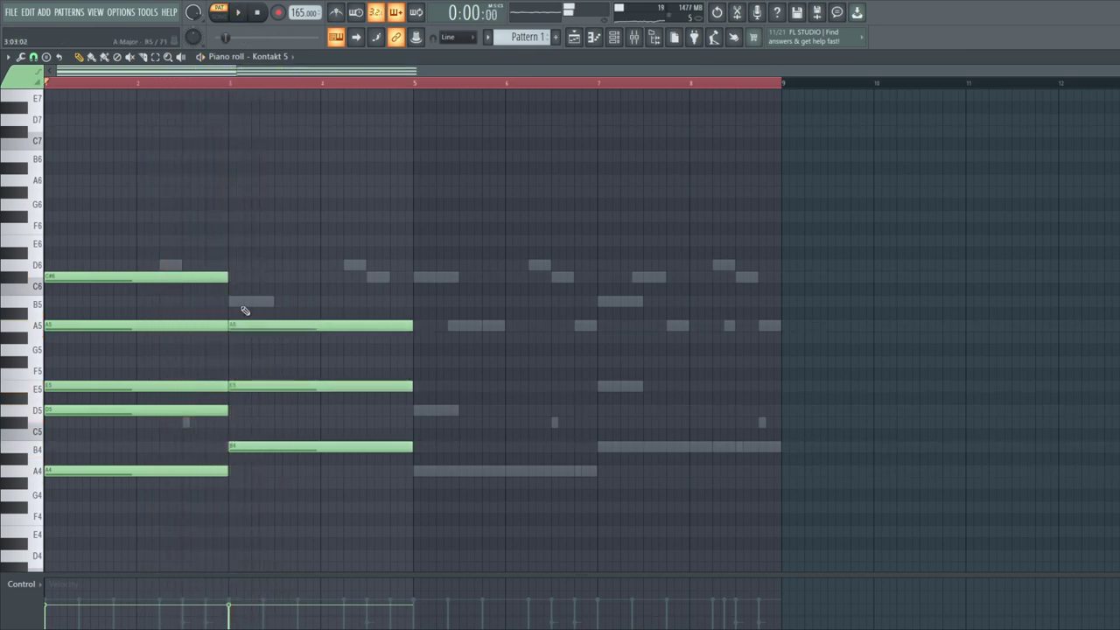
{"action": "key", "text": "space"}
Replace the bar 1 chord with two-bar D5, F#5 and A5 notes and play it
{"action": "right_click", "coordinate": [103, 277]}
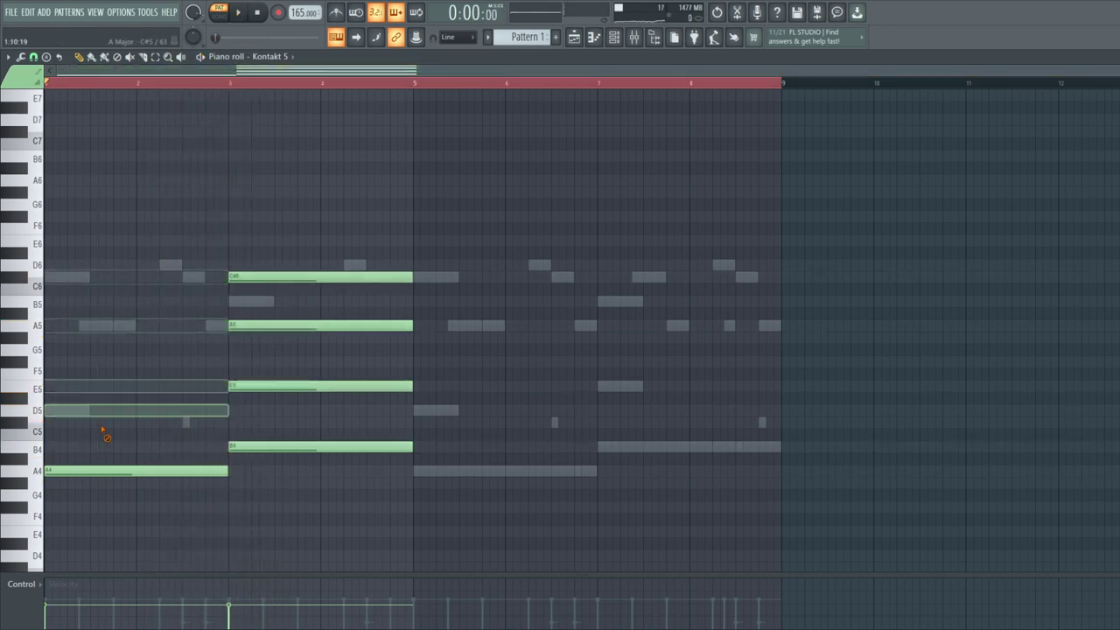
{"action": "key", "text": "space"}
{"action": "key", "text": "space"}
{"action": "mouse_move", "coordinate": [61, 470]}
{"action": "left_mouse_down"}
{"action": "mouse_move", "coordinate": [44, 408]}
{"action": "mouse_move", "coordinate": [35, 420]}
{"action": "mouse_move", "coordinate": [29, 403]}
{"action": "left_mouse_up"}
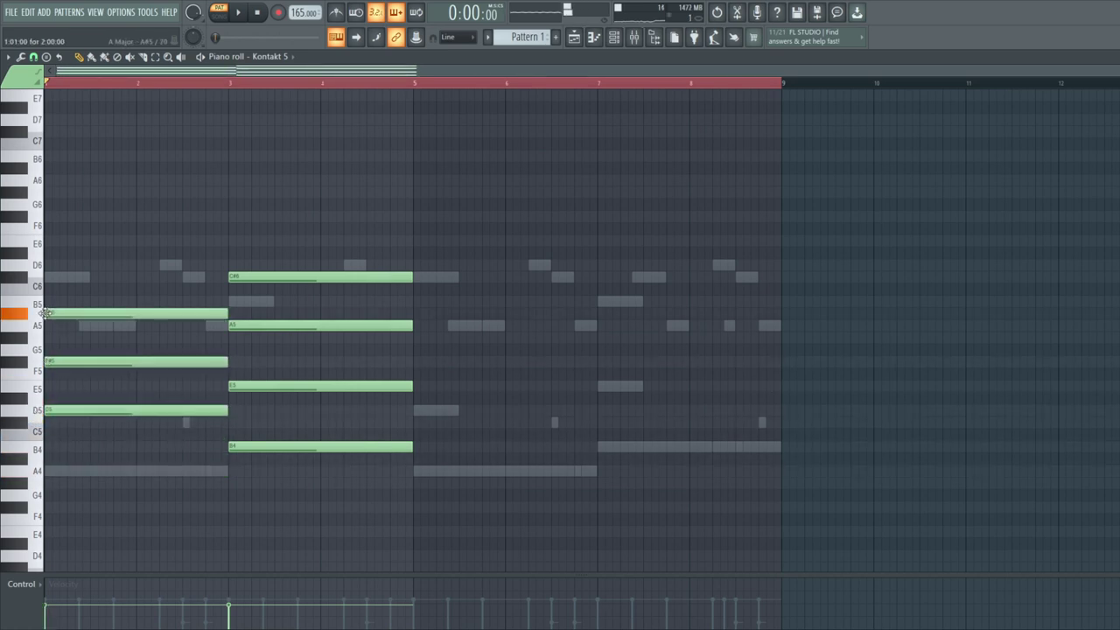
{"action": "left_click_drag", "start_coordinate": [35, 325], "coordinate": [36, 326]}
{"action": "key", "text": "space"}
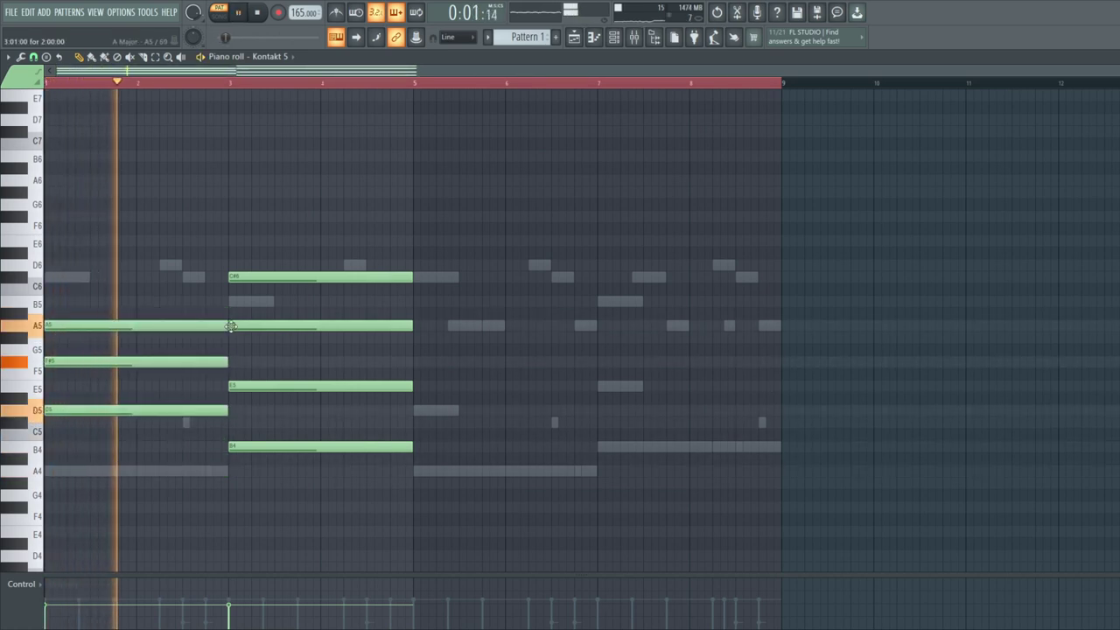
Try reducing the bar 3 chord to B4 and E5, testing a D5 note and removing A5 and C#6
{"action": "right_click", "coordinate": [261, 446]}
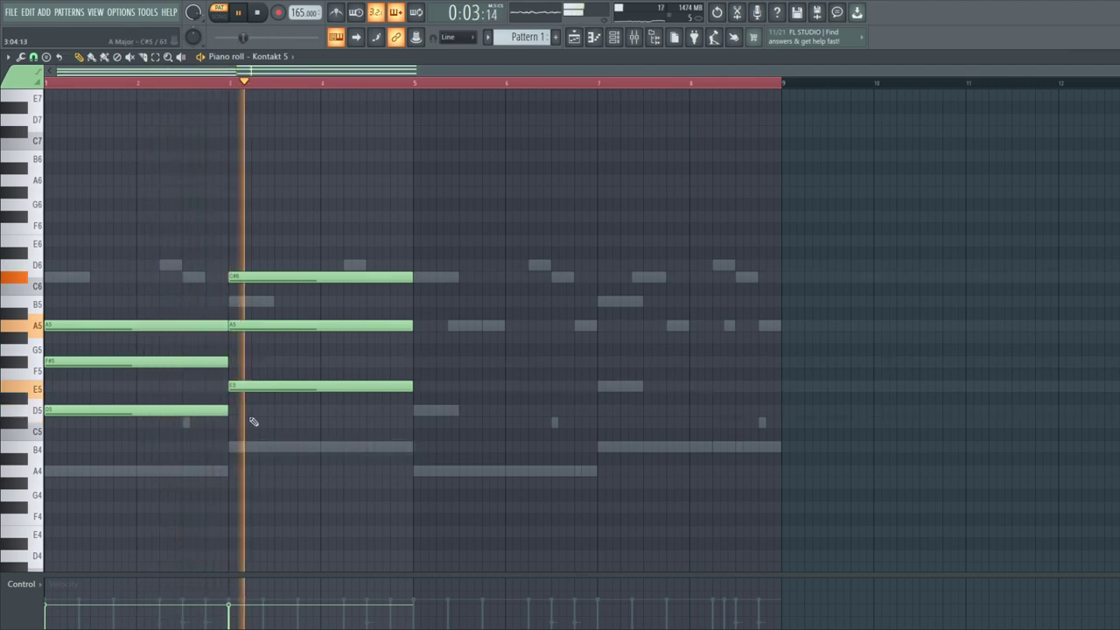
{"action": "key", "text": "space"}
{"action": "left_click", "coordinate": [229, 448]}
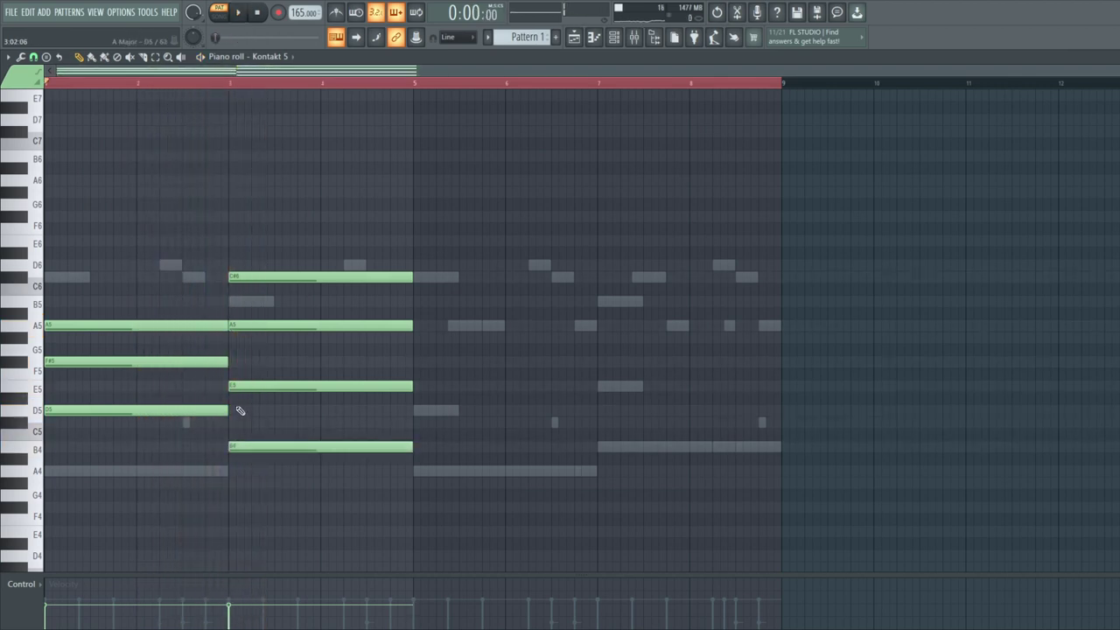
{"action": "left_click_drag", "start_coordinate": [225, 400], "coordinate": [226, 421]}
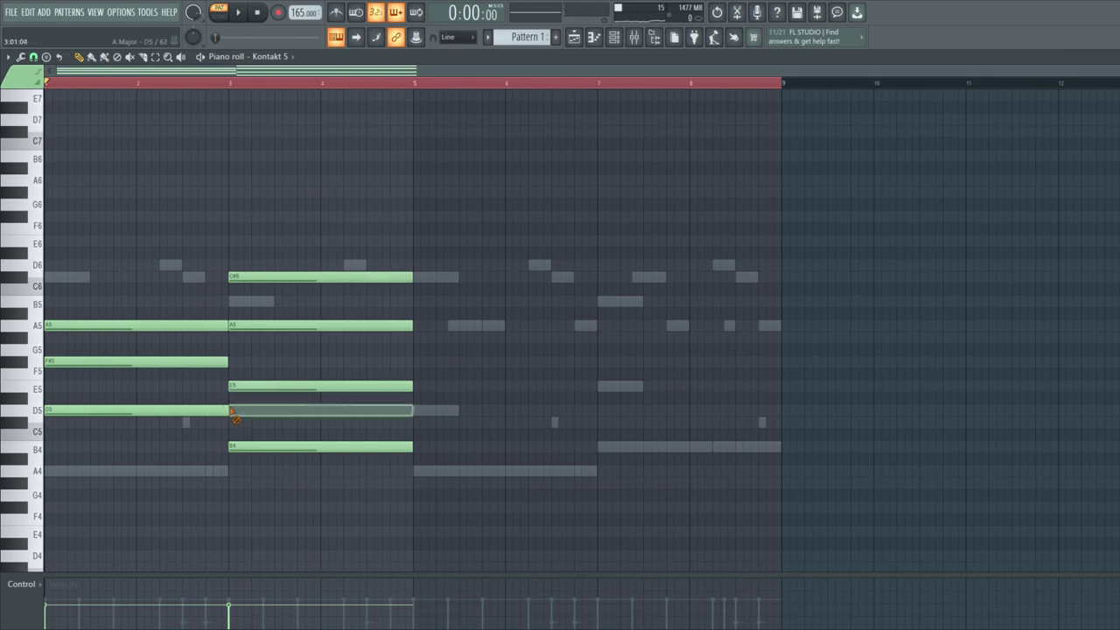
{"action": "right_click", "coordinate": [253, 276]}
{"action": "right_click", "coordinate": [256, 326]}
{"action": "right_click", "coordinate": [257, 338]}
{"action": "key", "text": "space"}
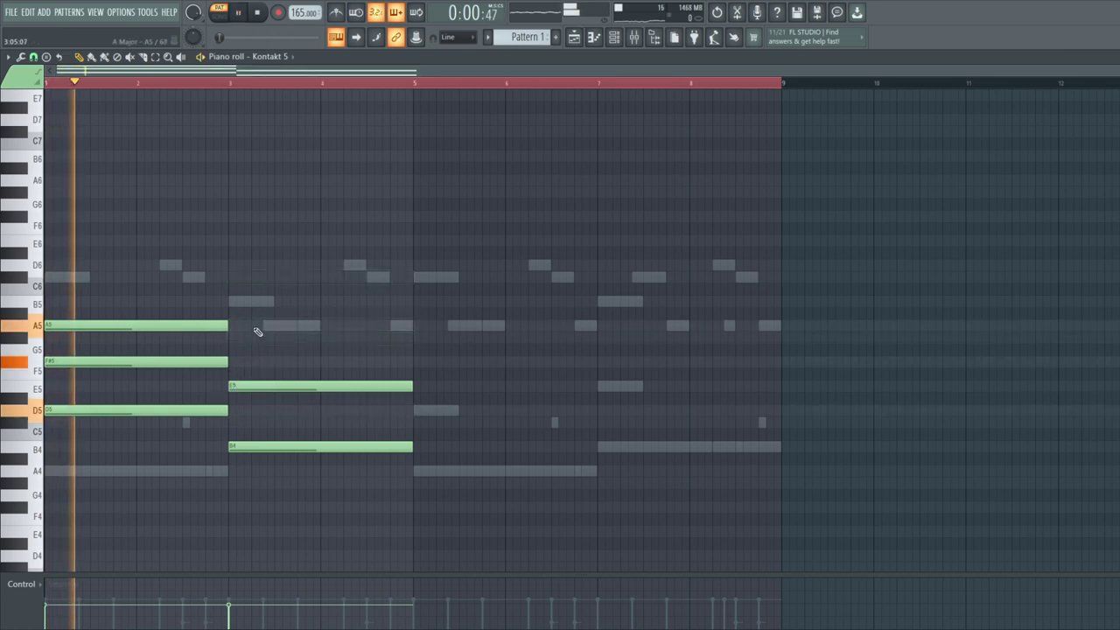
Try a B4, D5 and F#5 chord at bar 3 and remove the stray E7 note
{"action": "right_click", "coordinate": [266, 385]}
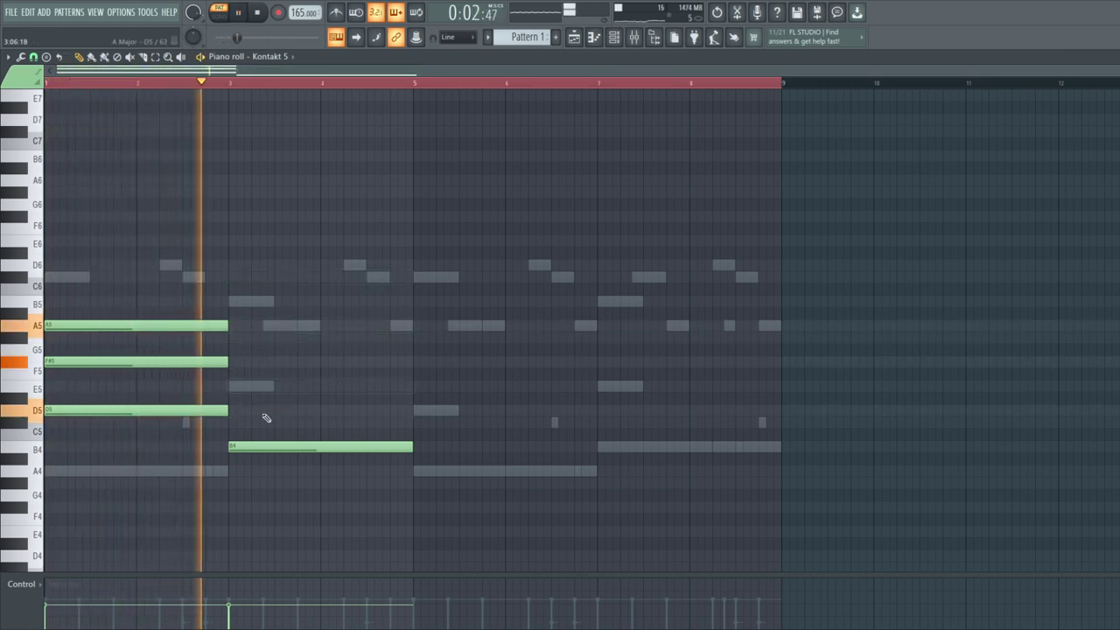
{"action": "left_click_drag", "start_coordinate": [229, 393], "coordinate": [231, 412]}
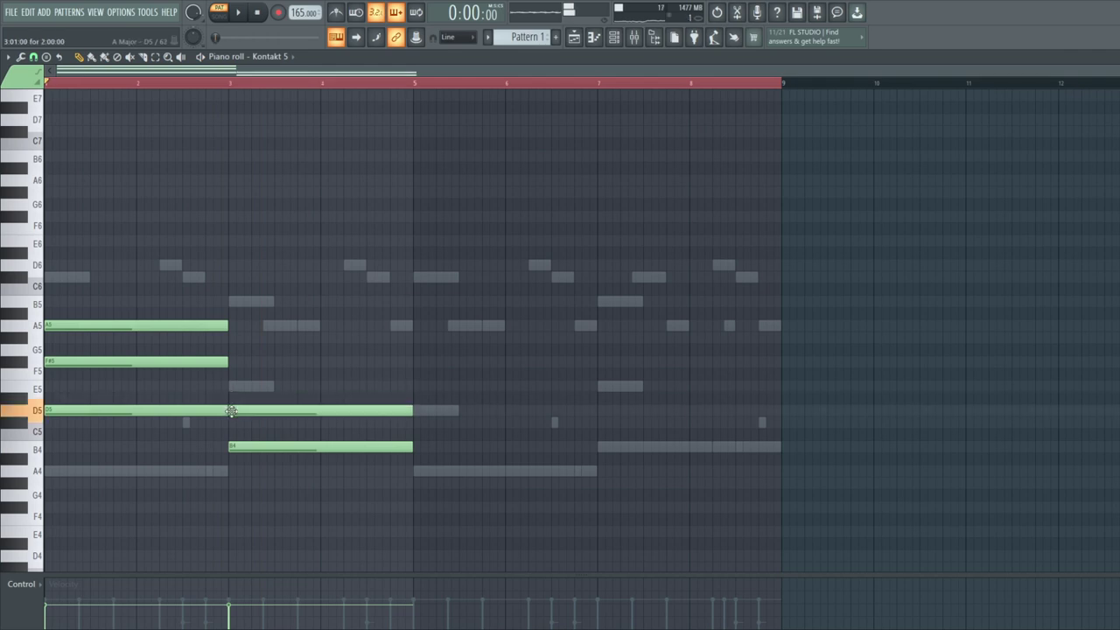
{"action": "left_click", "coordinate": [232, 94]}
{"action": "key", "text": "space"}
{"action": "left_click", "coordinate": [232, 85]}
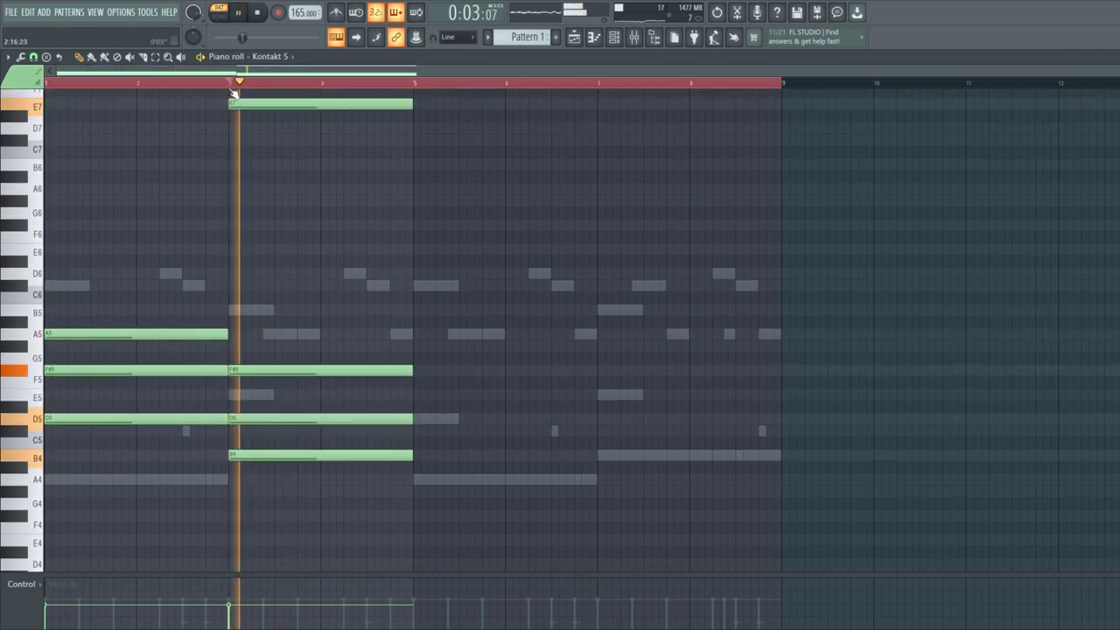
{"action": "right_click", "coordinate": [234, 102]}
Replace the bar 3 chord with two-bar E5, G#5 and B5 notes and play from bar 3
{"action": "left_click", "coordinate": [231, 85]}
{"action": "right_click", "coordinate": [257, 419]}
{"action": "right_click", "coordinate": [261, 455]}
{"action": "left_click_drag", "start_coordinate": [231, 321], "coordinate": [228, 306]}
{"action": "left_click_drag", "start_coordinate": [240, 357], "coordinate": [225, 340]}
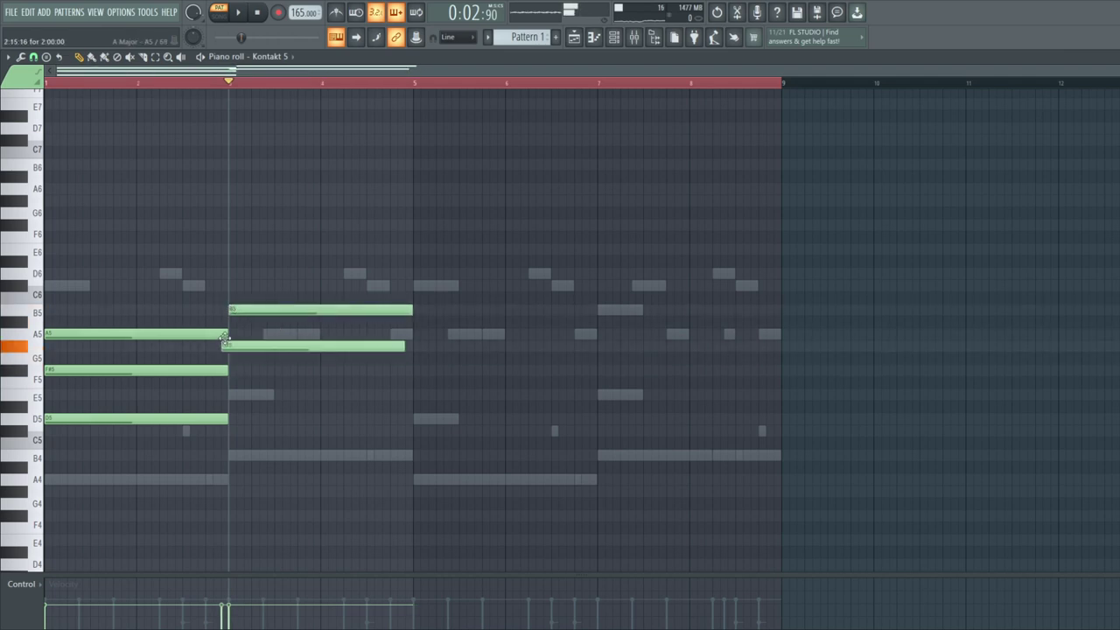
{"action": "left_click_drag", "start_coordinate": [239, 383], "coordinate": [244, 393]}
{"action": "key", "text": "space"}
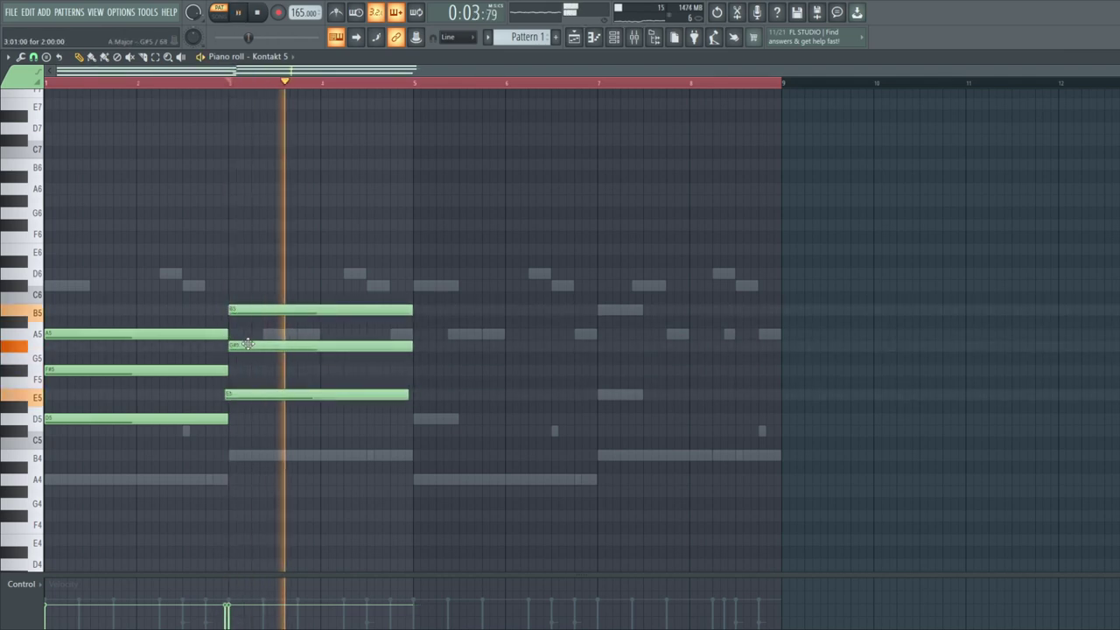
{"action": "key", "text": "ctrl+b"}
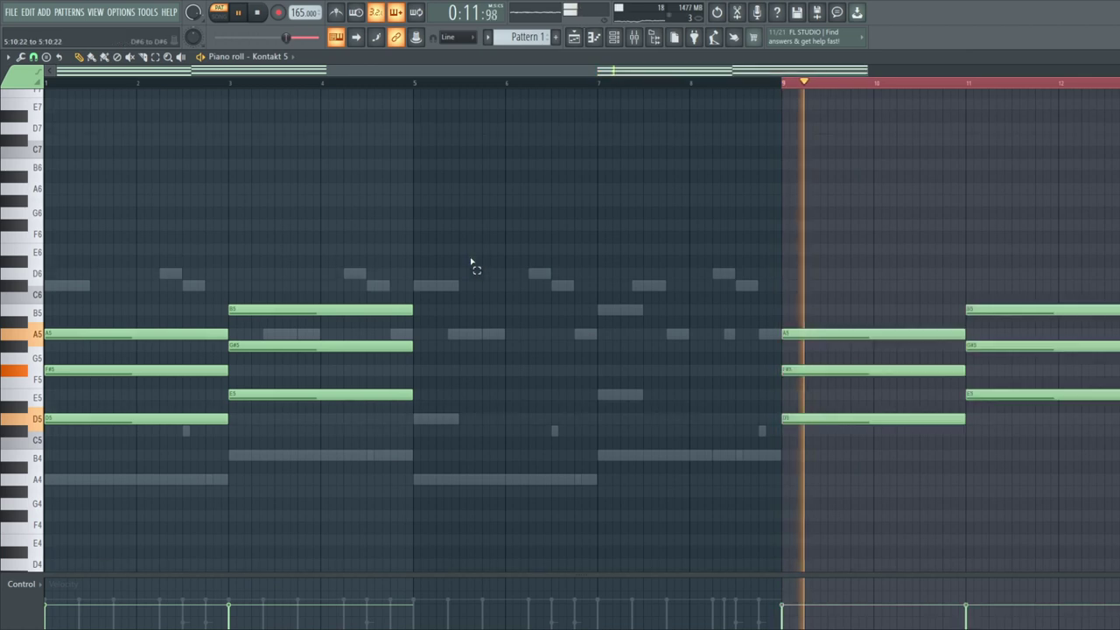
{"action": "key", "text": "ctrl+z"}
{"action": "right_click", "coordinate": [823, 397]}
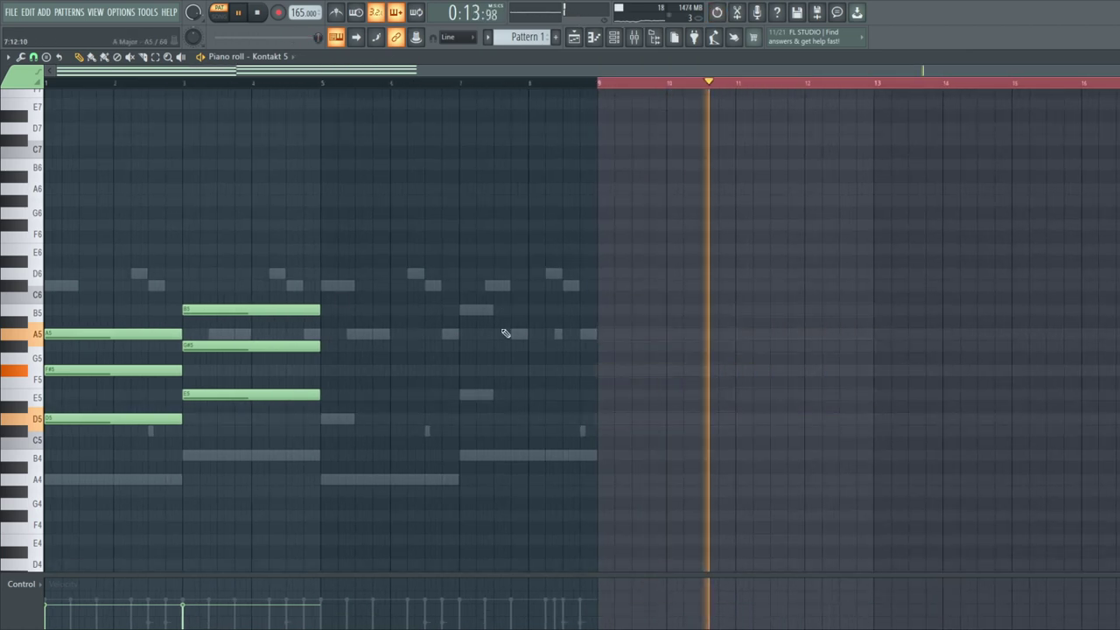
Clear the time selection and duplicate the two chords into bars 5 to 8
{"action": "left_click", "coordinate": [631, 83], "text": "ctrl"}
{"action": "key", "text": "ctrl+b"}
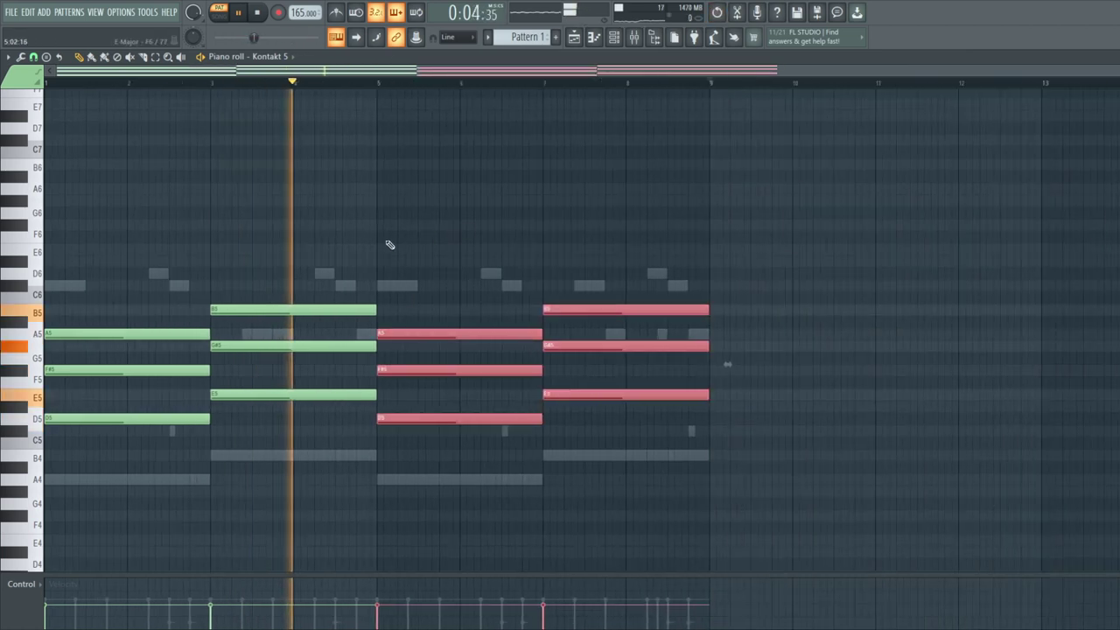
{"action": "key", "text": "ctrl+d"}
Copy the lowest note of all four chords down two octaves as D3 and E3 bass notes
{"action": "left_click_drag", "start_coordinate": [155, 401], "coordinate": [483, 463]}
{"action": "left_click_drag", "start_coordinate": [119, 379], "coordinate": [713, 448]}
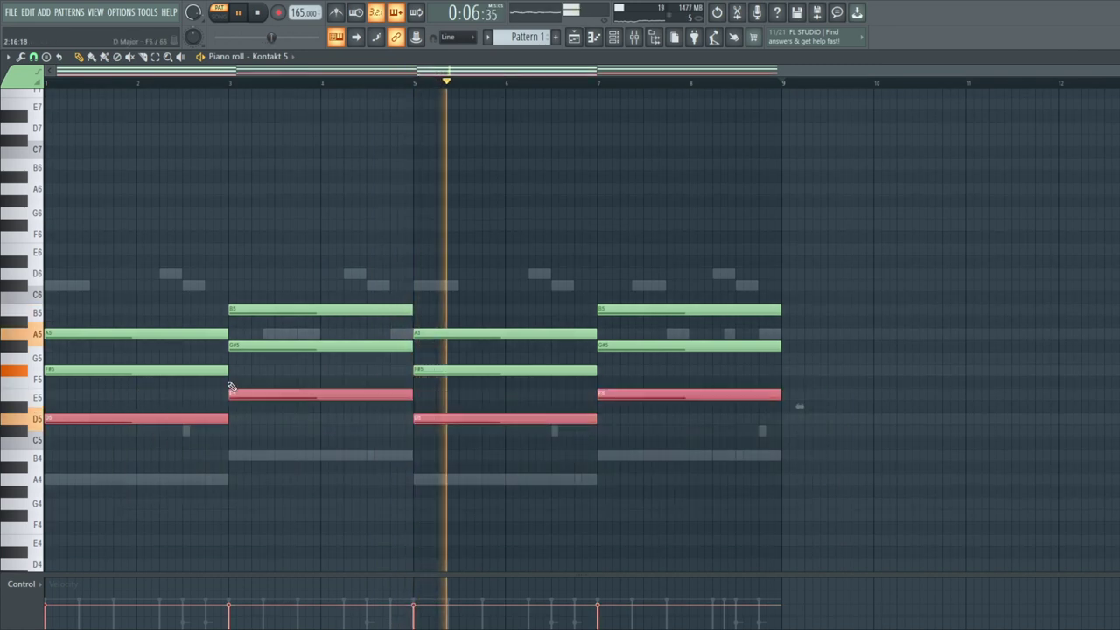
{"action": "key", "text": "ctrl+Down"}
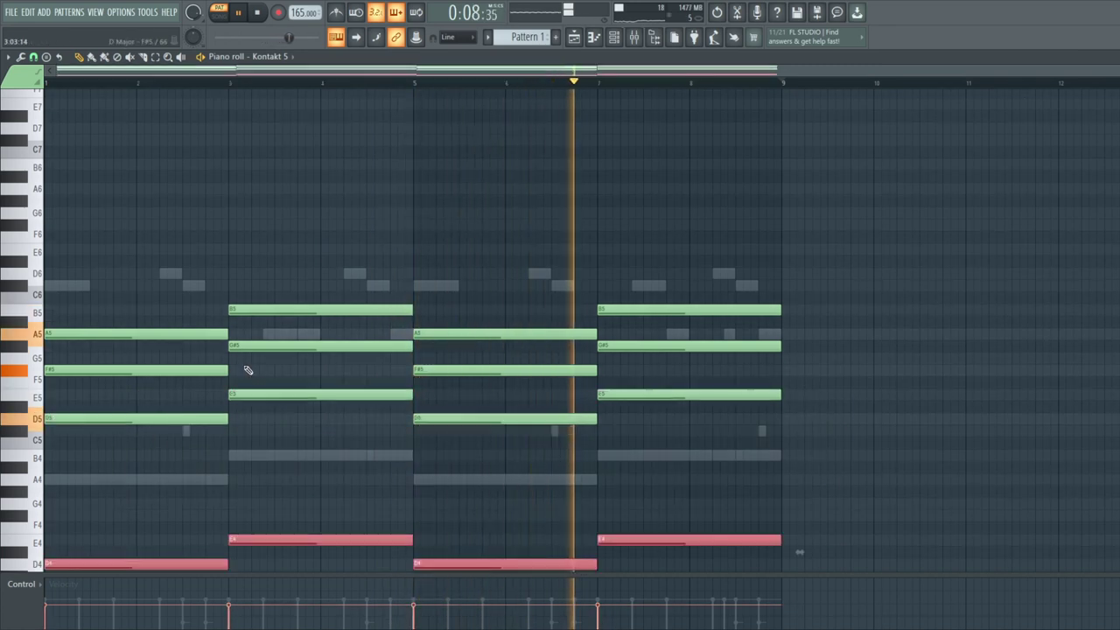
{"action": "key", "text": "ctrl+d"}
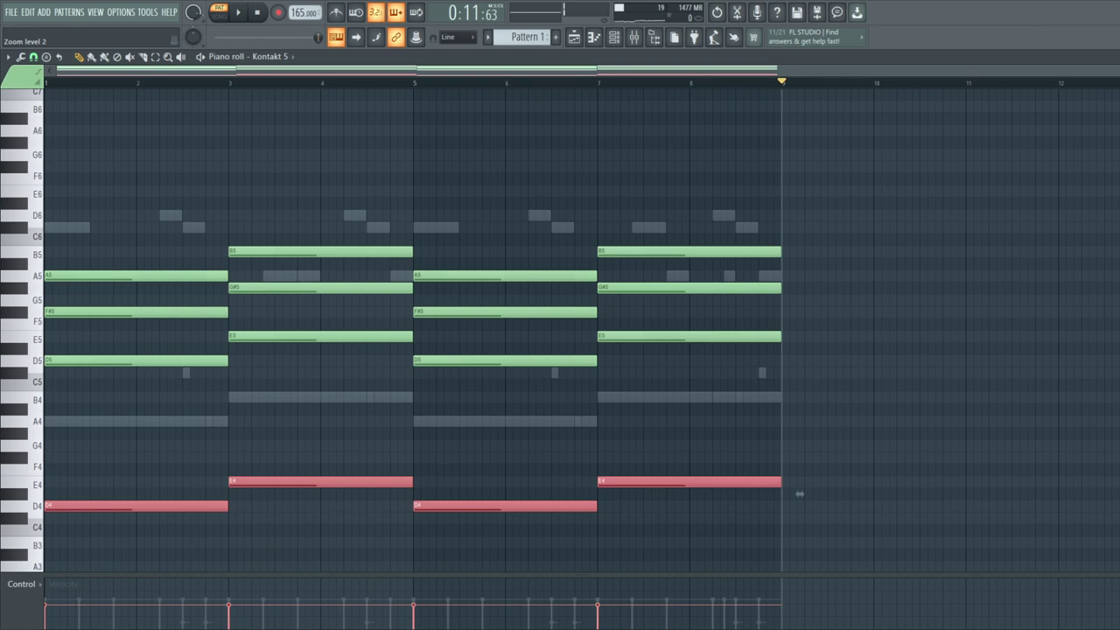
{"action": "key", "text": "space"}
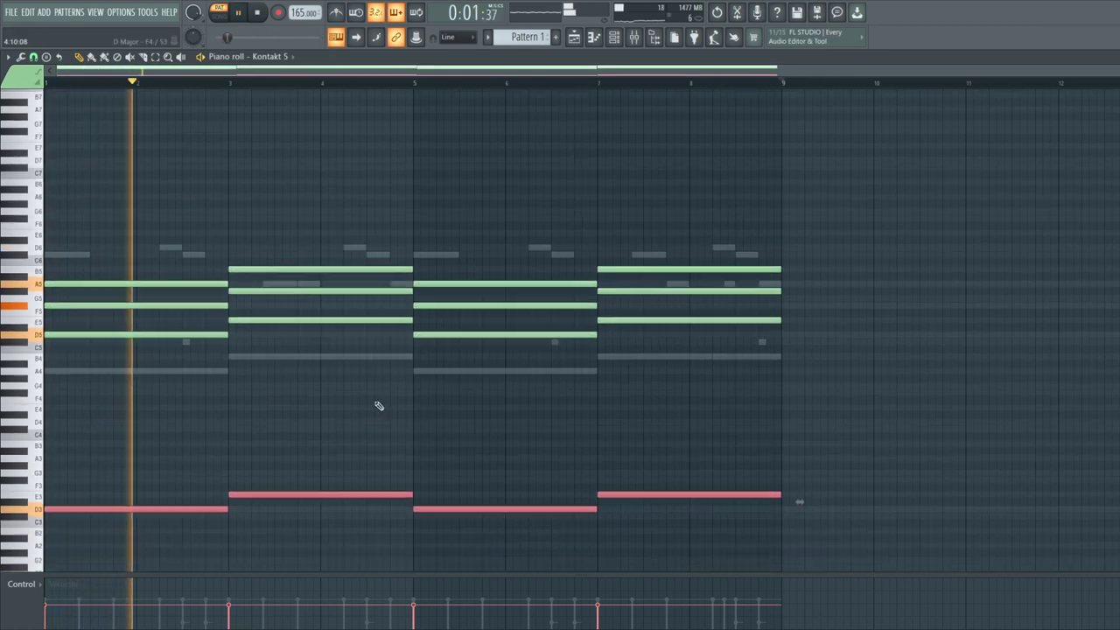
{"action": "key", "text": "ctrl+d"}
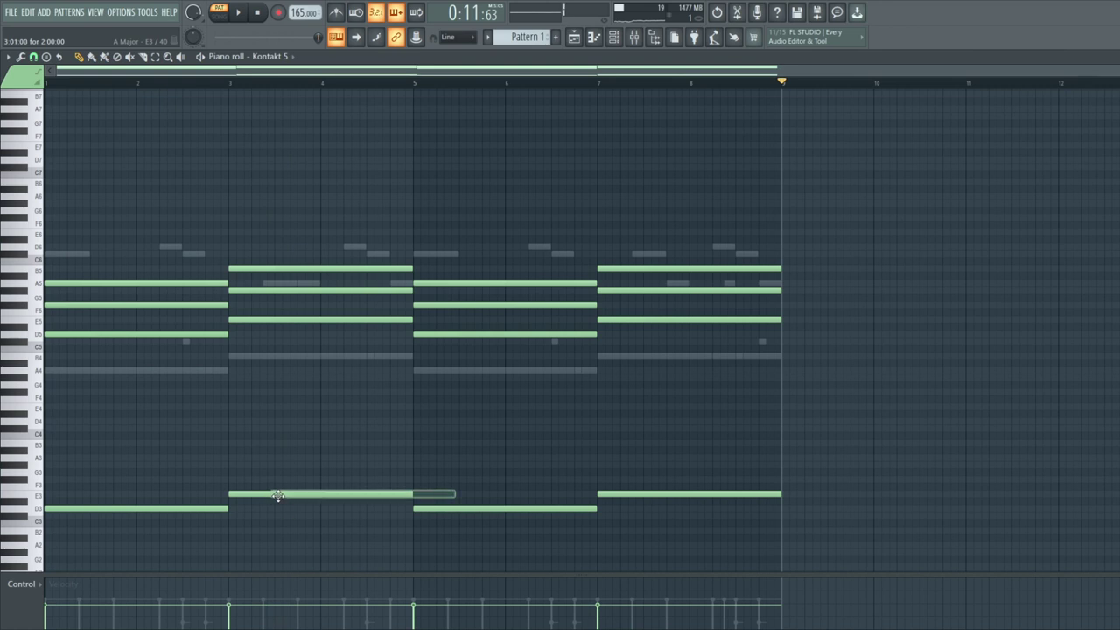
Lower the bass note at bar 7 to A2 and start playback from near the end of bar 5
{"action": "left_click_drag", "start_coordinate": [608, 495], "coordinate": [607, 544]}
{"action": "key", "text": "space"}
{"action": "left_click_drag", "start_coordinate": [596, 82], "coordinate": [497, 83]}
Transpose the three upper notes of the bar 7 chord down to A4, C#5 and E5
{"action": "left_click_drag", "start_coordinate": [609, 219], "coordinate": [796, 337]}
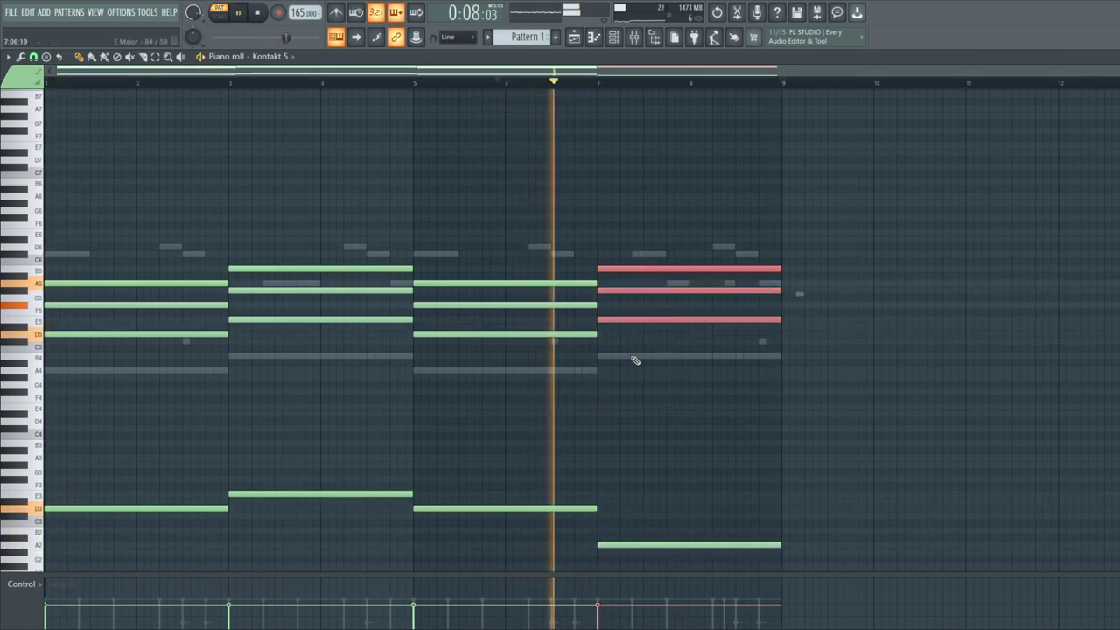
{"action": "left_click_drag", "start_coordinate": [613, 319], "coordinate": [615, 363]}
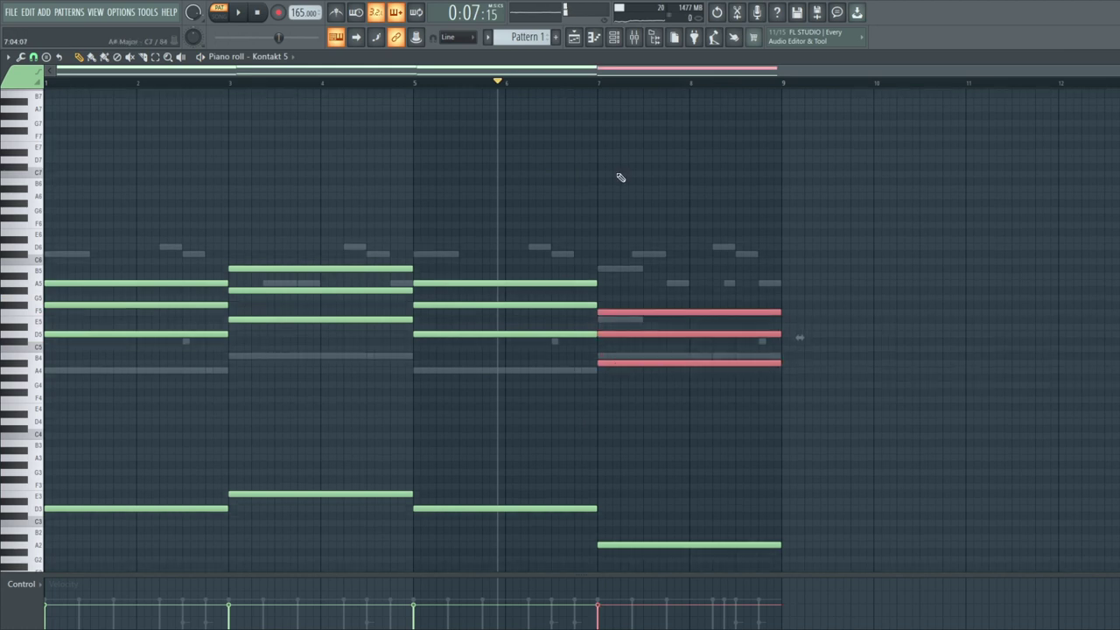
{"action": "key", "text": "space"}
{"action": "key", "text": "Down"}
Listen to the revised chord from bar 7, select all chord and bass notes in bars 1 to 8, and play the pattern
{"action": "left_click", "coordinate": [599, 84]}
{"action": "key", "text": "space"}
{"action": "left_click", "coordinate": [634, 244], "text": "ctrl"}
{"action": "key", "text": "space"}
{"action": "right_click", "coordinate": [617, 347]}
{"action": "key", "text": "space"}
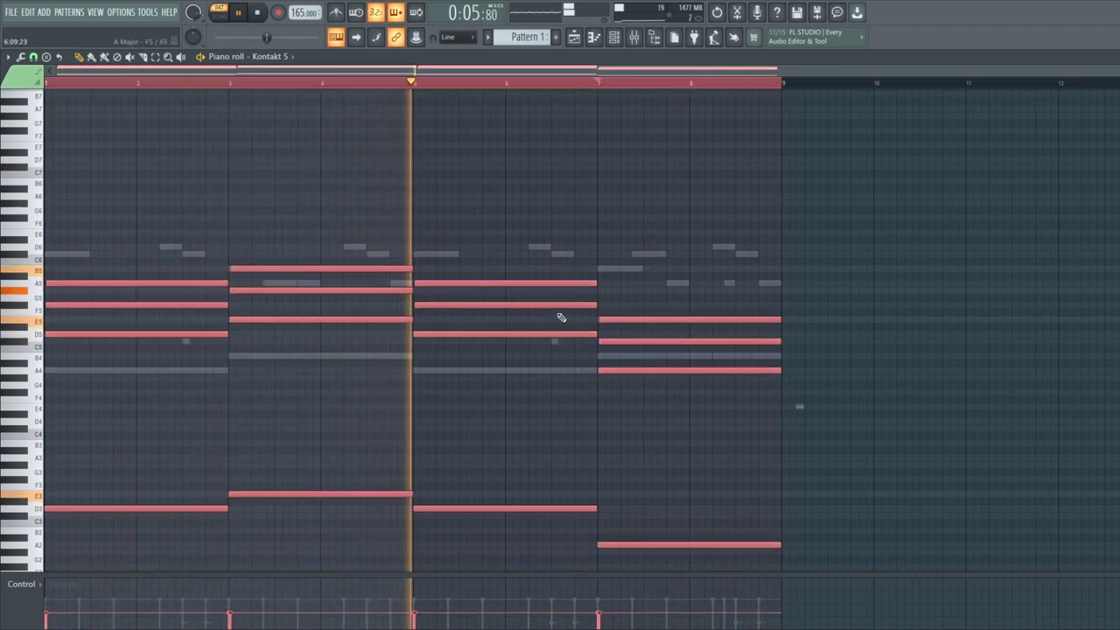
Add two-bar Omnisphere bass notes D3, E3, D3 and A2 at bars 1, 3, 5 and 7, following the Kontakt bass
{"action": "key", "text": "F6"}
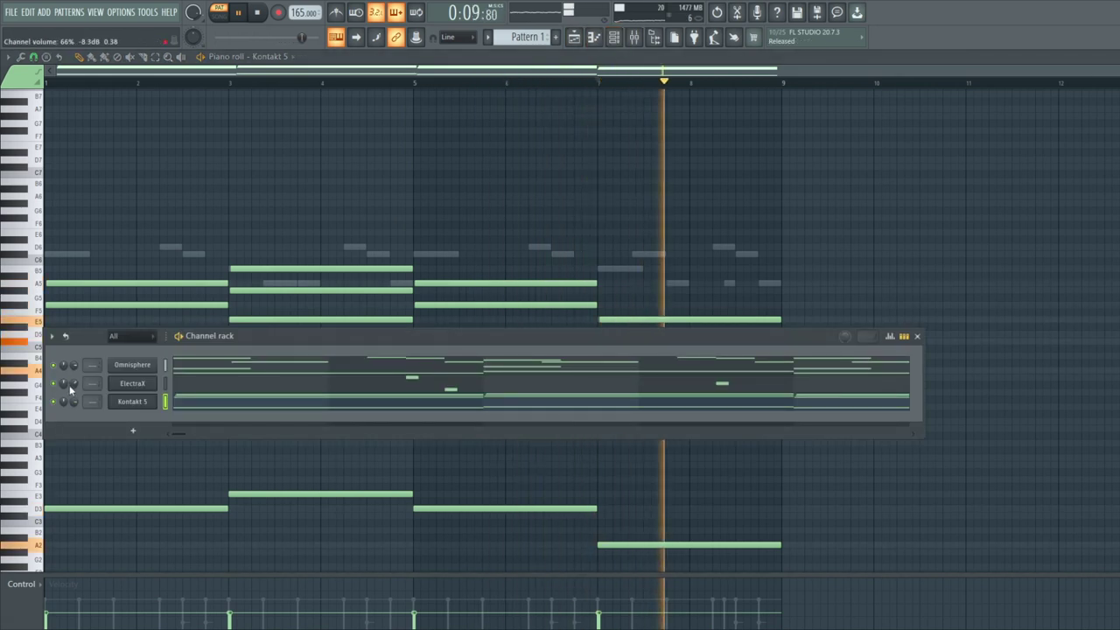
{"action": "left_click", "coordinate": [185, 367]}
{"action": "scroll", "coordinate": [149, 426], "scroll_direction": "down", "scroll_amount": 1}
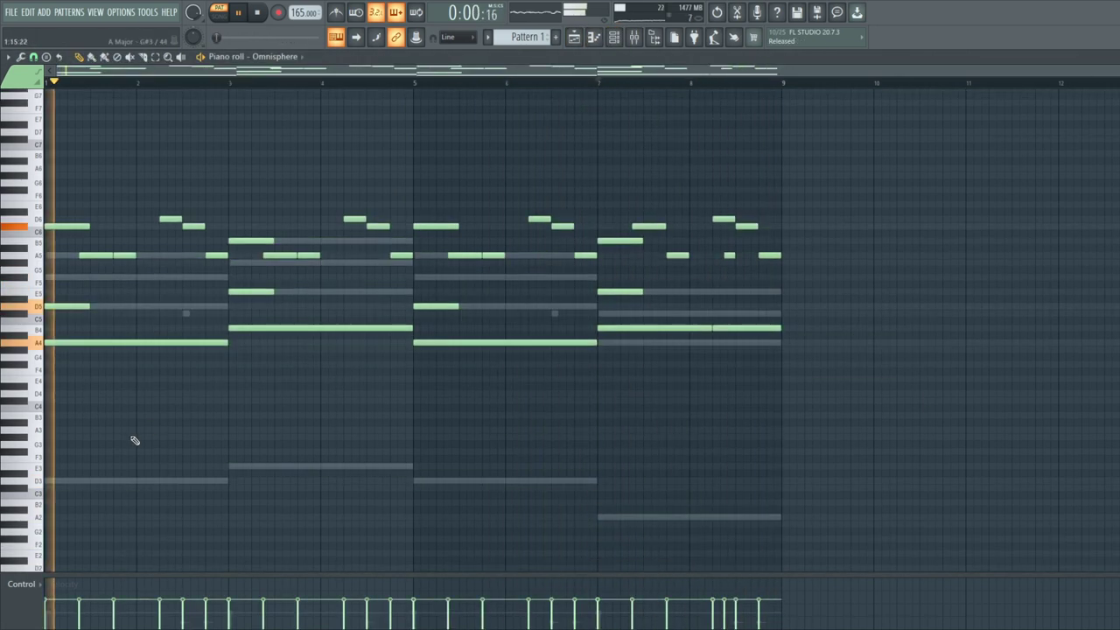
{"action": "key", "text": "space"}
{"action": "left_click", "coordinate": [110, 479]}
{"action": "key", "text": "space"}
{"action": "left_click", "coordinate": [231, 465]}
{"action": "left_click", "coordinate": [418, 480]}
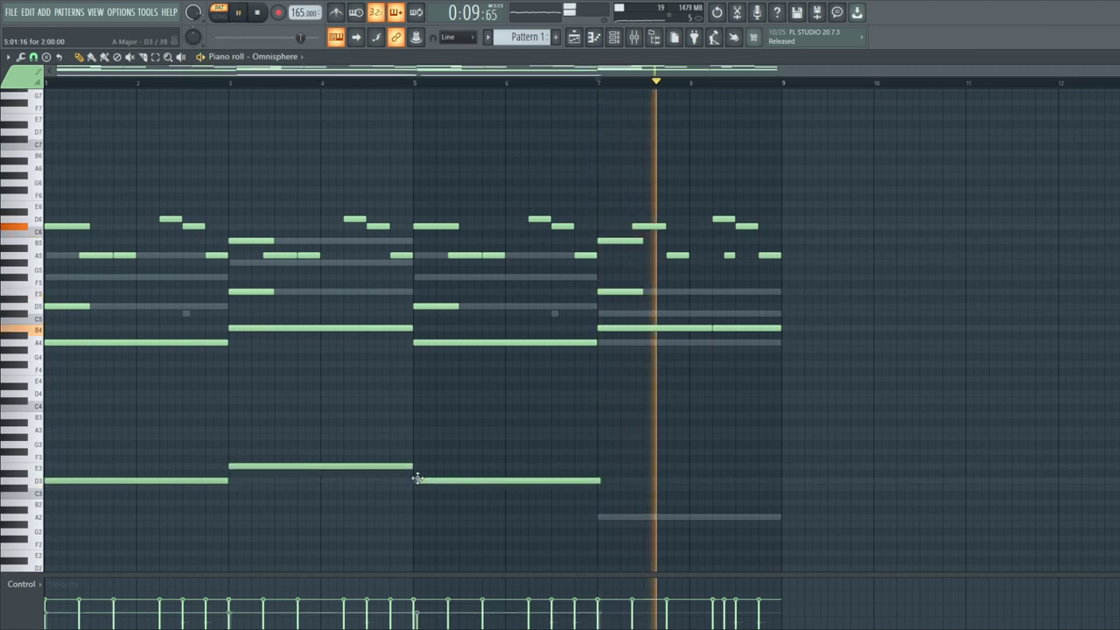
{"action": "left_click", "coordinate": [599, 516]}
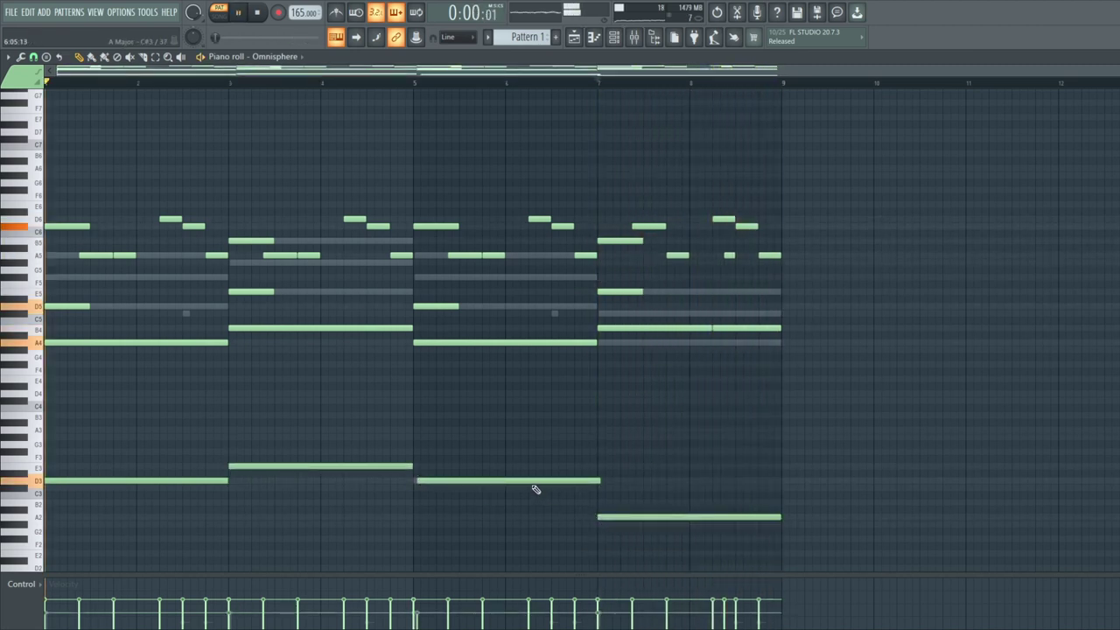
Add a FLEX synth channel and insert a Fruity soft clipper in slot 10 of the Master mixer track
{"action": "left_click", "coordinate": [614, 36]}
{"action": "key", "text": "space"}
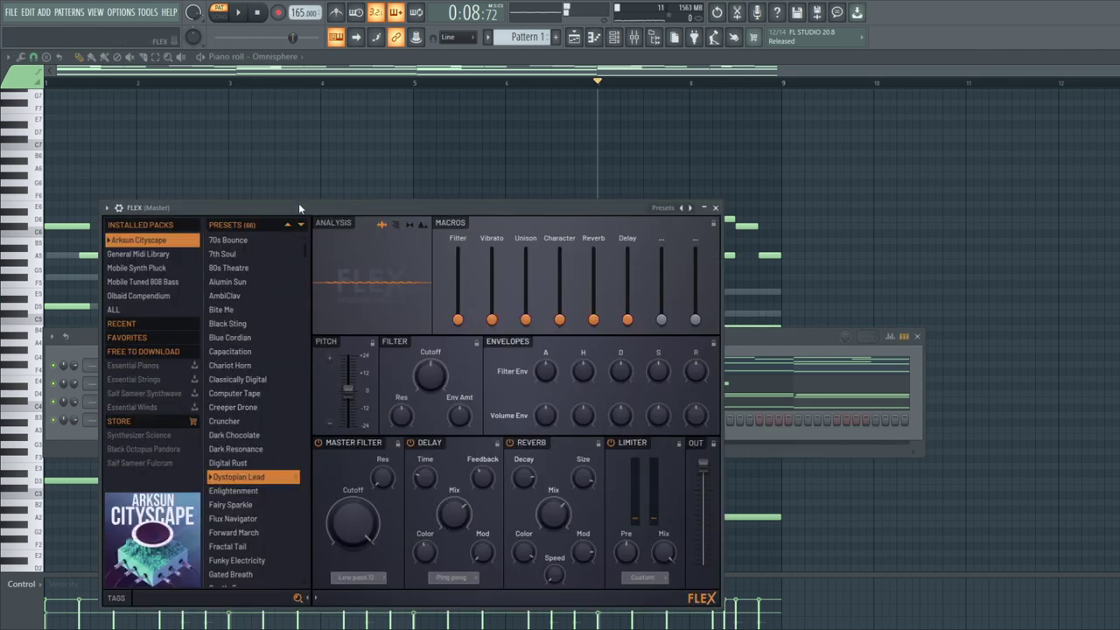
{"action": "left_click_drag", "start_coordinate": [300, 207], "coordinate": [474, 215]}
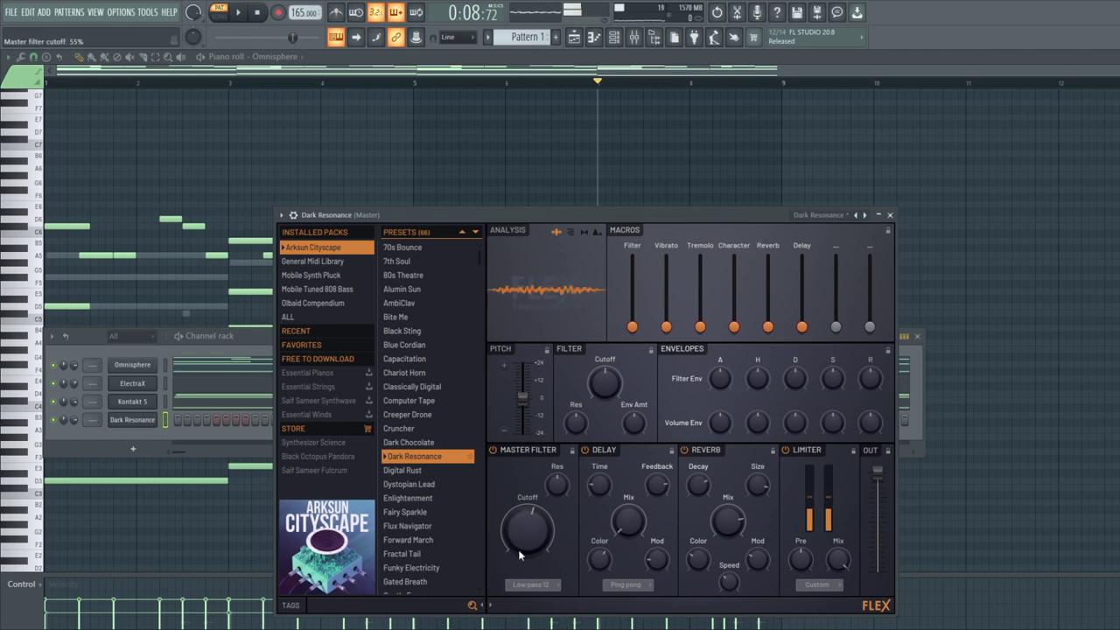
{"action": "left_click", "coordinate": [630, 38]}
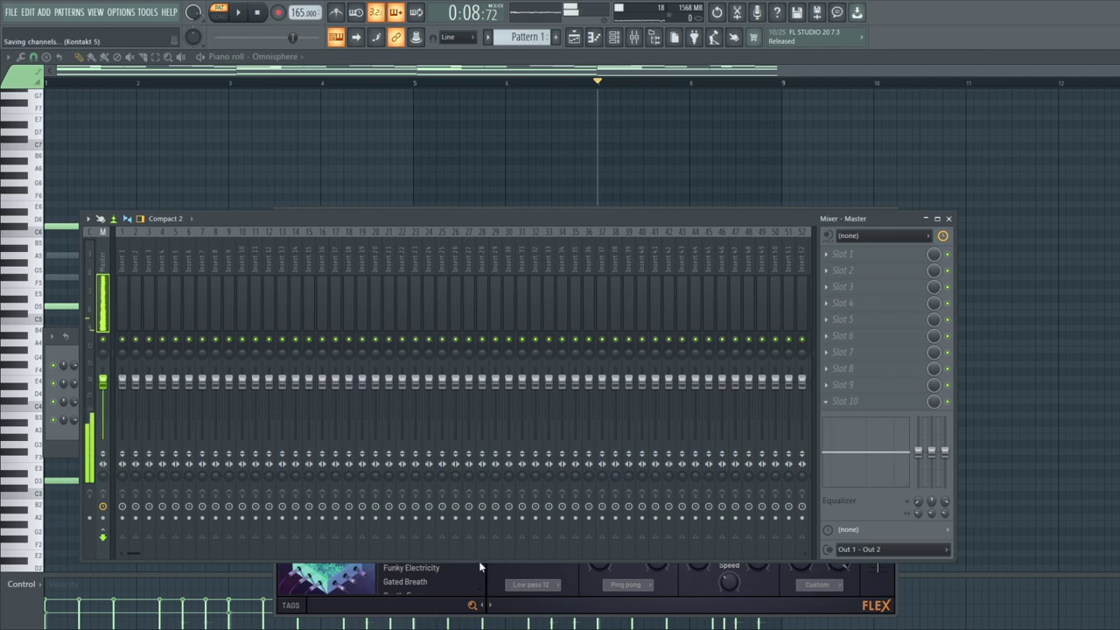
{"action": "left_click", "coordinate": [400, 582]}
Try the Enlightenment preset in FLEX, load Forward March, and open its piano roll
{"action": "left_click", "coordinate": [419, 498]}
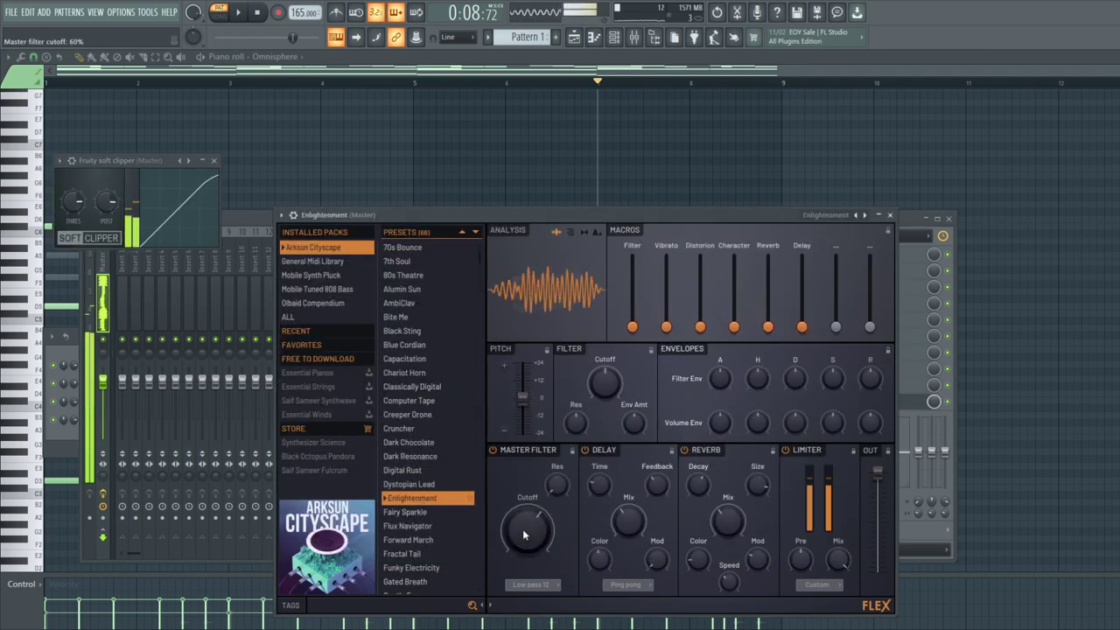
{"action": "left_click", "coordinate": [412, 540]}
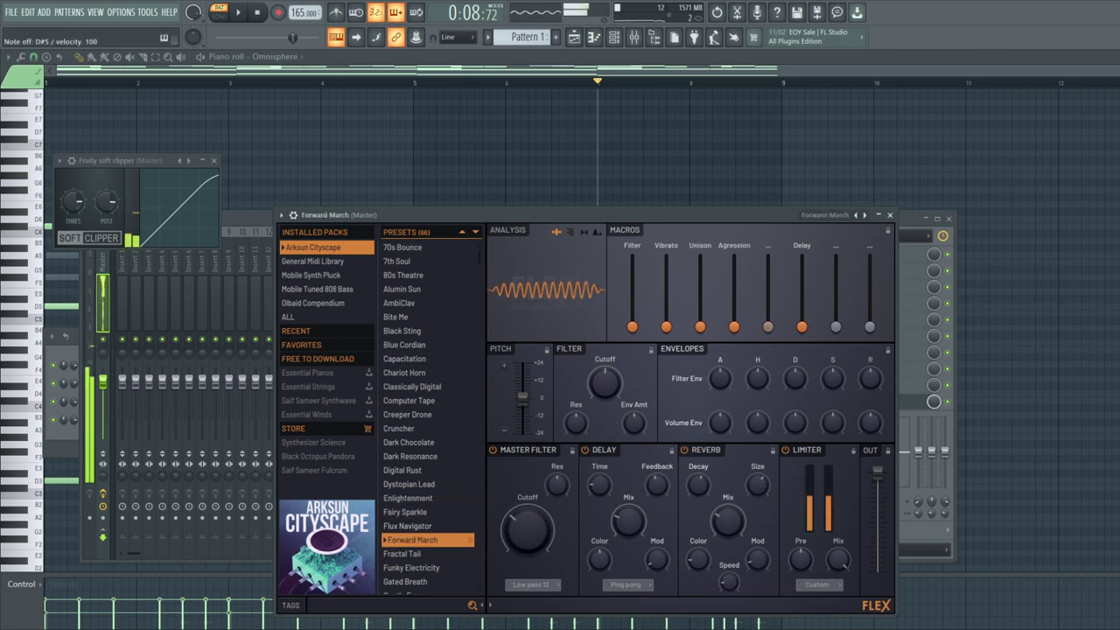
{"action": "key", "text": "space"}
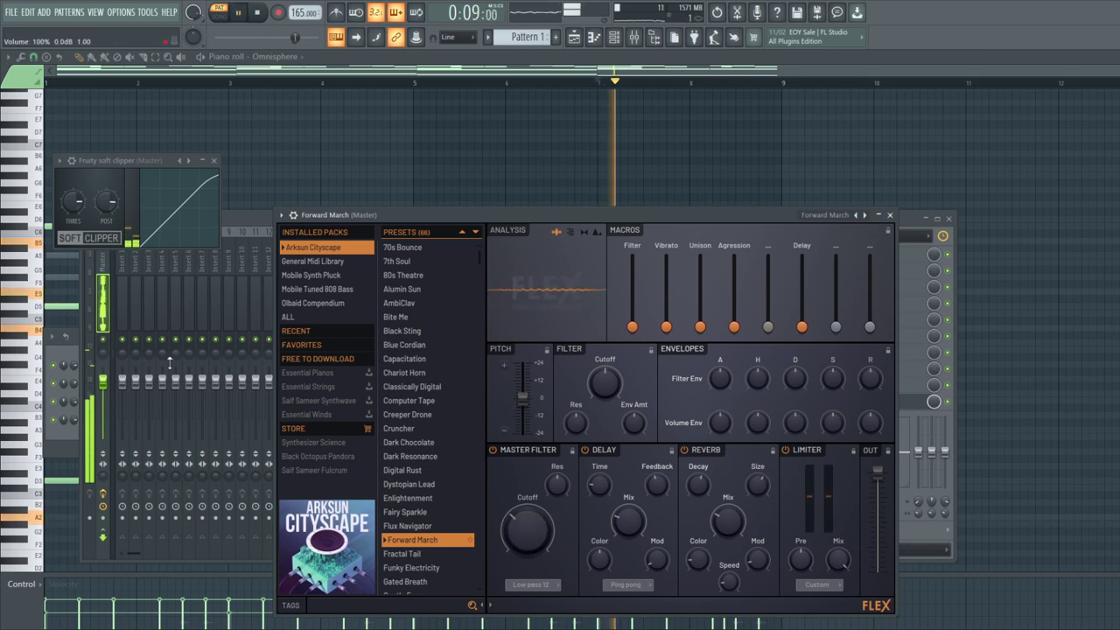
{"action": "left_click", "coordinate": [67, 442]}
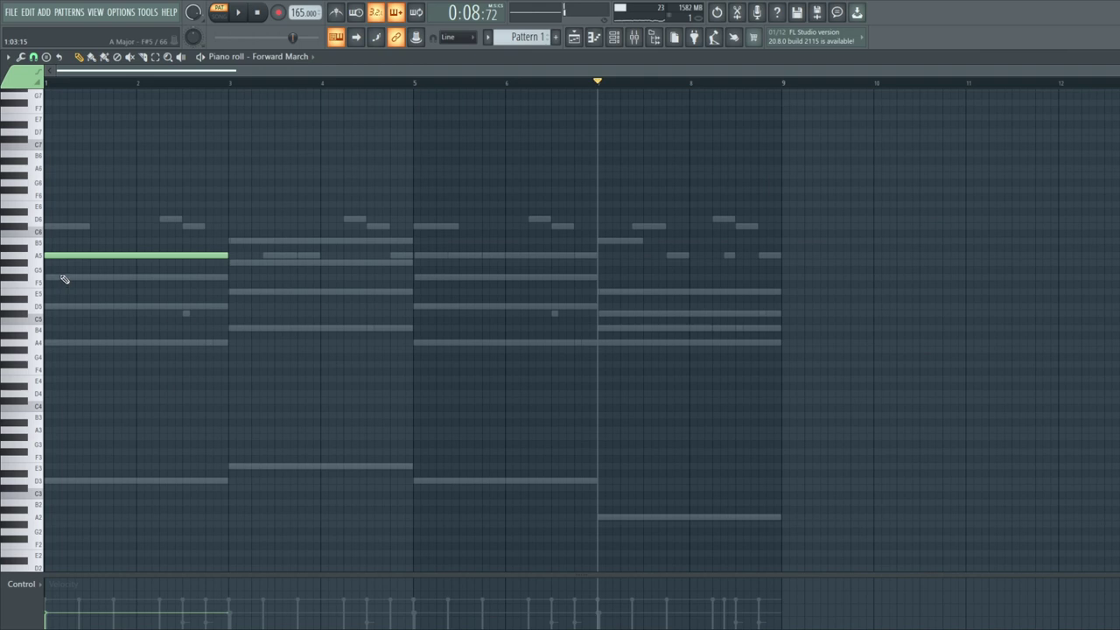
Delete the trial A5 note from bar 1 and audition the pattern from the start
{"action": "key", "text": "space"}
{"action": "right_click", "coordinate": [70, 257]}
{"action": "key", "text": "space"}
{"action": "left_click", "coordinate": [55, 82]}
{"action": "key", "text": "space"}
{"action": "key", "text": "space"}
Place an F#6 note on beat 3 and a C#6 note on beat 4 of bar 1, and listen to them
{"action": "left_click", "coordinate": [90, 190]}
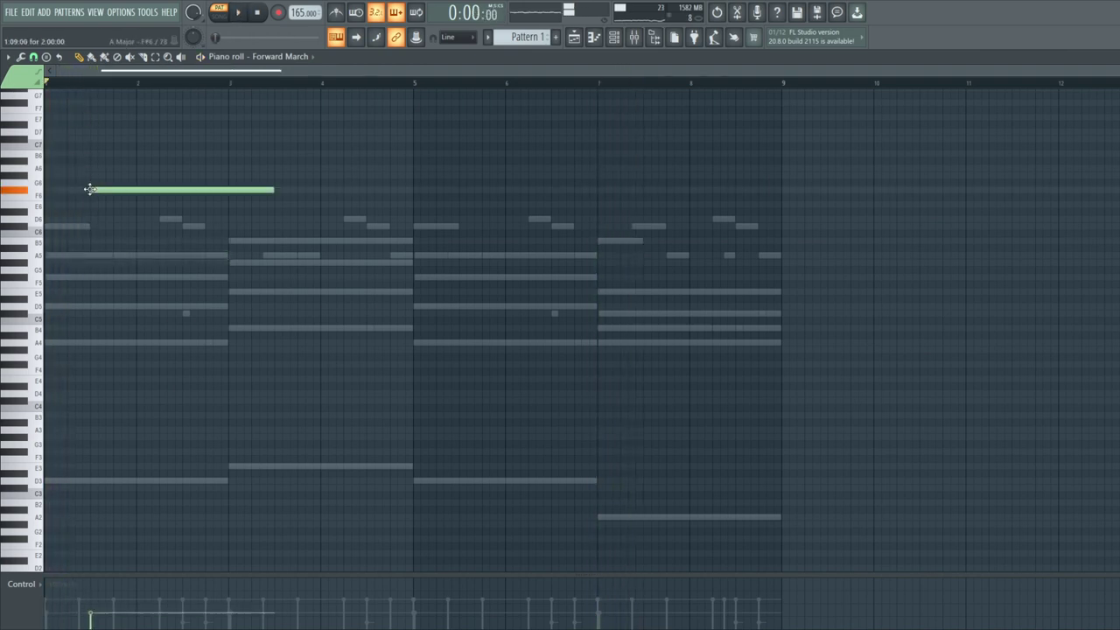
{"action": "left_click_drag", "start_coordinate": [111, 223], "coordinate": [115, 224]}
{"action": "key", "text": "space"}
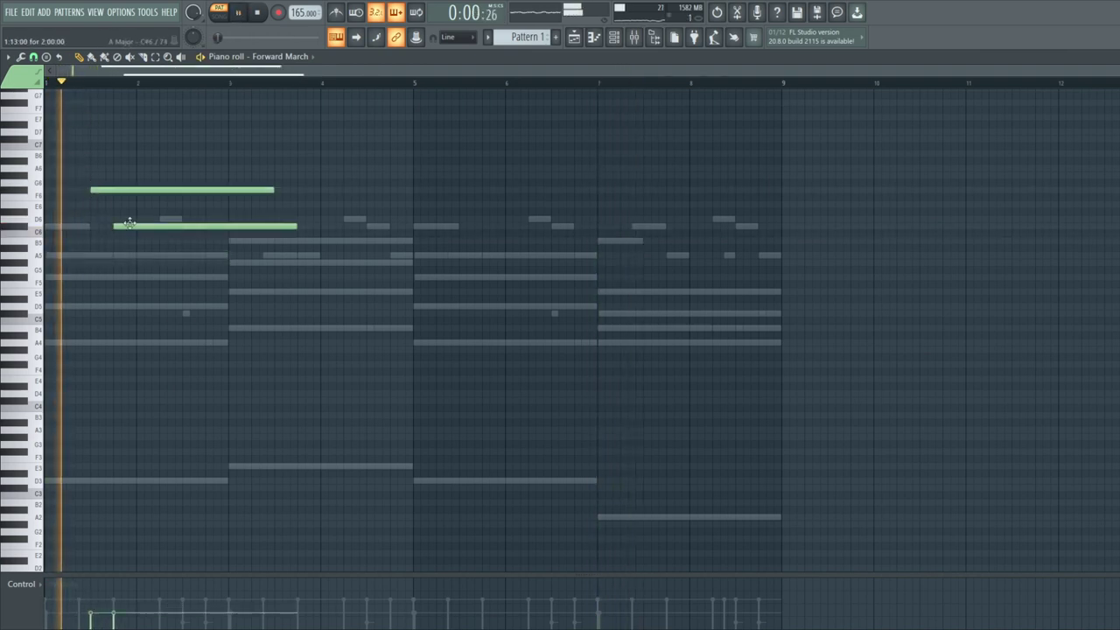
{"action": "key", "text": "shift+d"}
{"action": "key", "text": "space"}
{"action": "key", "text": "ctrl+z"}
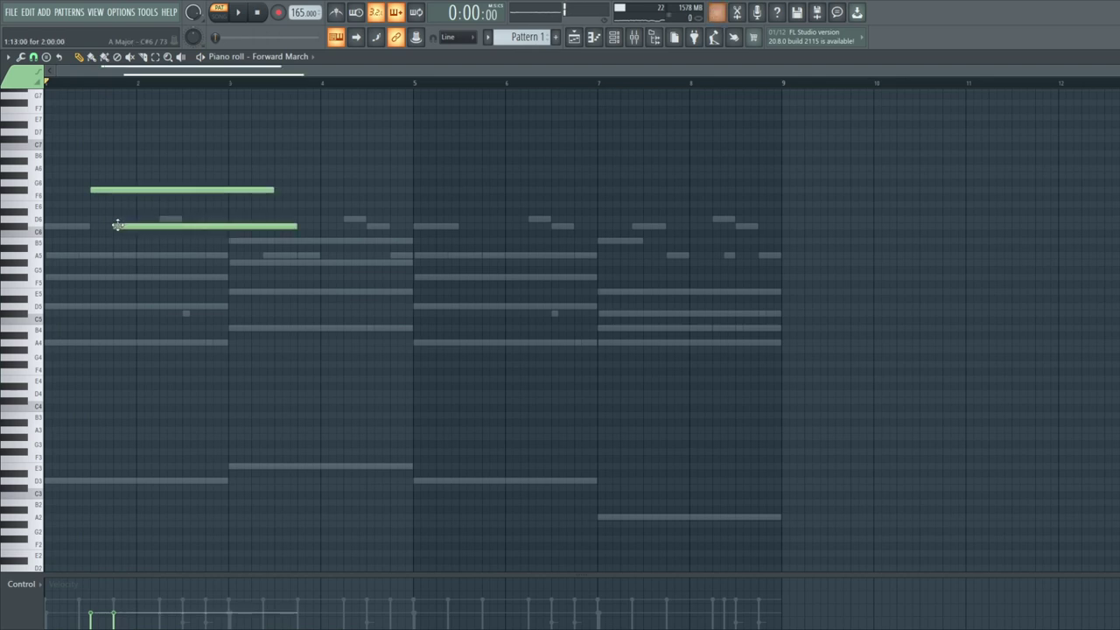
{"action": "key", "text": "space"}
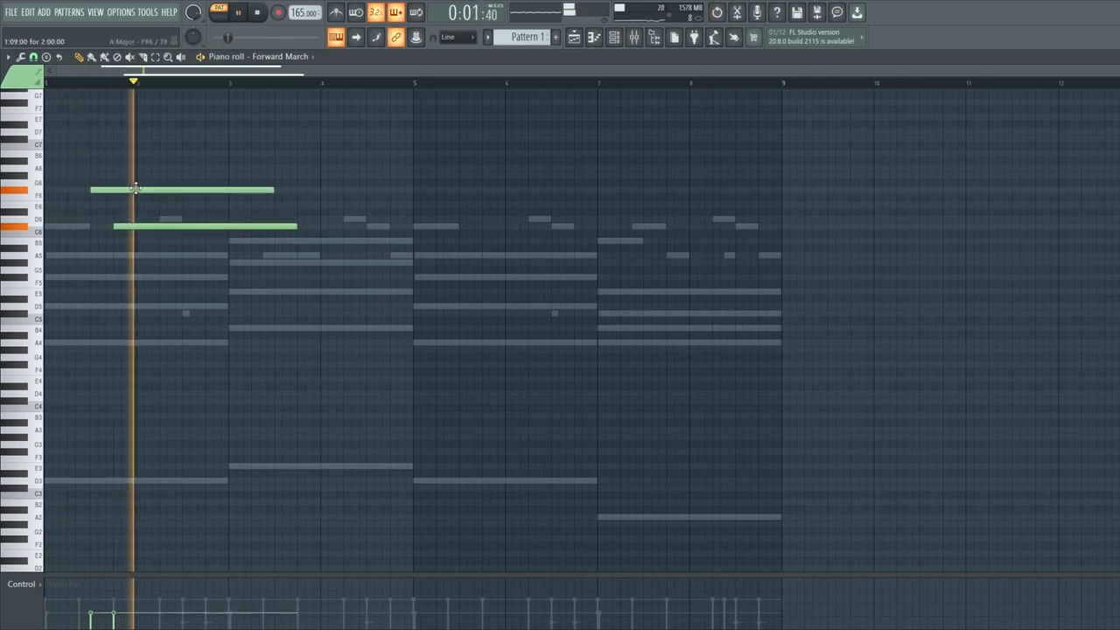
Shorten the F#6 and C#6 notes to one beat each
{"action": "key", "text": "ctrl+a"}
{"action": "left_click_drag", "start_coordinate": [271, 189], "coordinate": [151, 201]}
{"action": "key", "text": "space"}
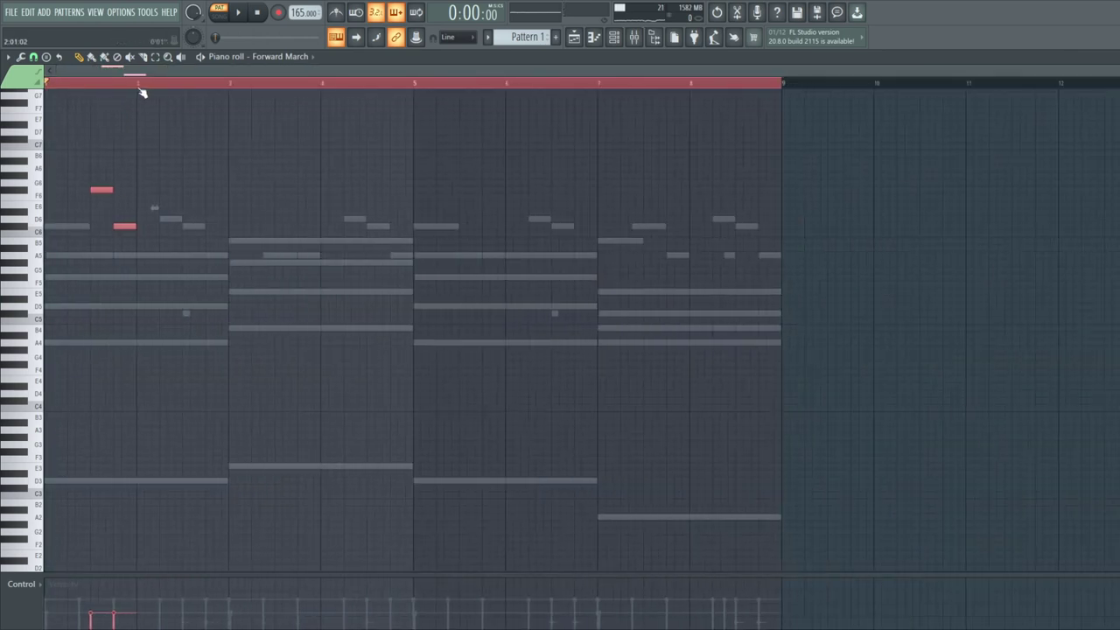
Duplicate the two-note bar 1 phrase into bars 2 to 4, and copy those four bars into bars 5 to 8
{"action": "left_click_drag", "start_coordinate": [140, 89], "coordinate": [49, 91]}
{"action": "key", "text": "ctrl+b"}
{"action": "key", "text": "ctrl+b"}
{"action": "key", "text": "ctrl+b"}
{"action": "key", "text": "space"}
{"action": "left_click", "coordinate": [370, 92], "text": "ctrl"}
{"action": "key", "text": "ctrl+a"}
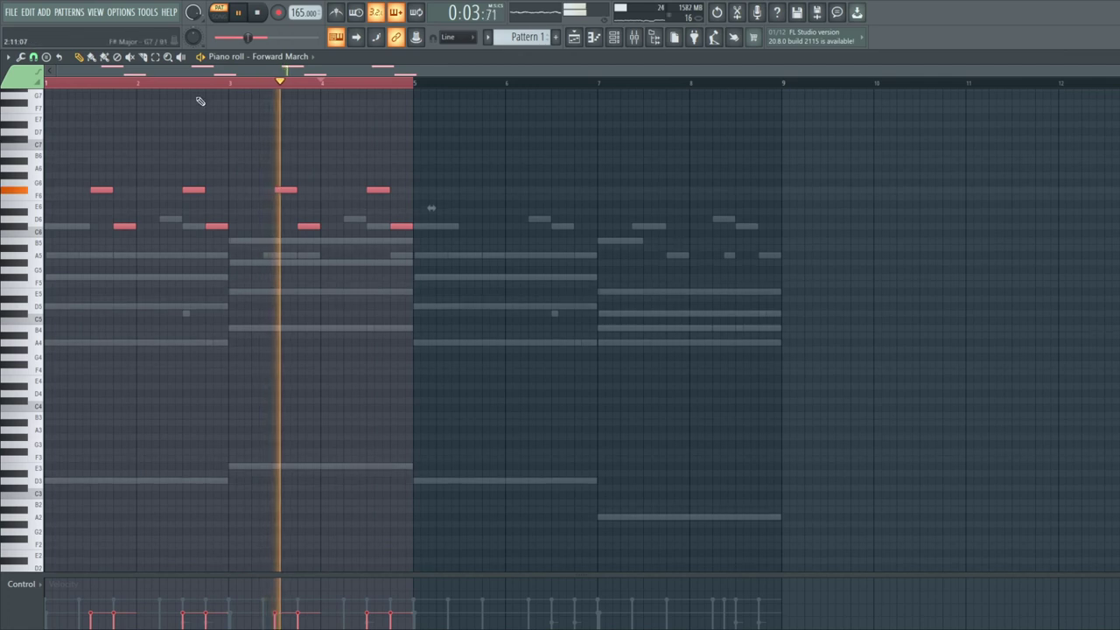
{"action": "key", "text": "ctrl+b"}
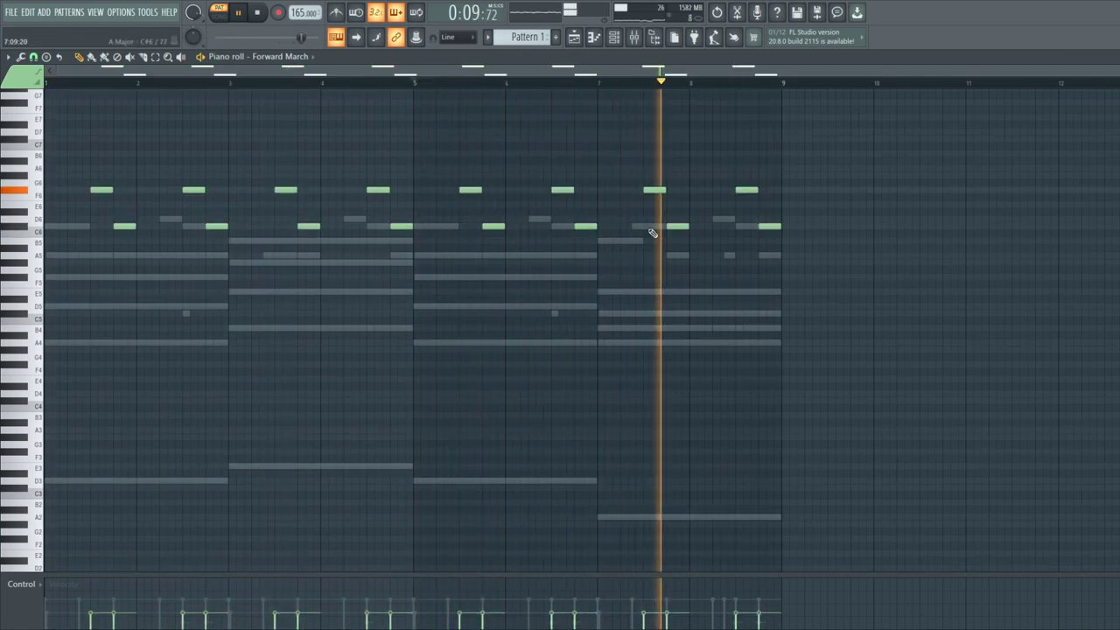
Lower the last note of bar 8 to A5 and the two notes of bar 4 to C#6 and A5
{"action": "left_click_drag", "start_coordinate": [769, 228], "coordinate": [767, 253]}
{"action": "key", "text": "space"}
{"action": "left_click", "coordinate": [738, 84]}
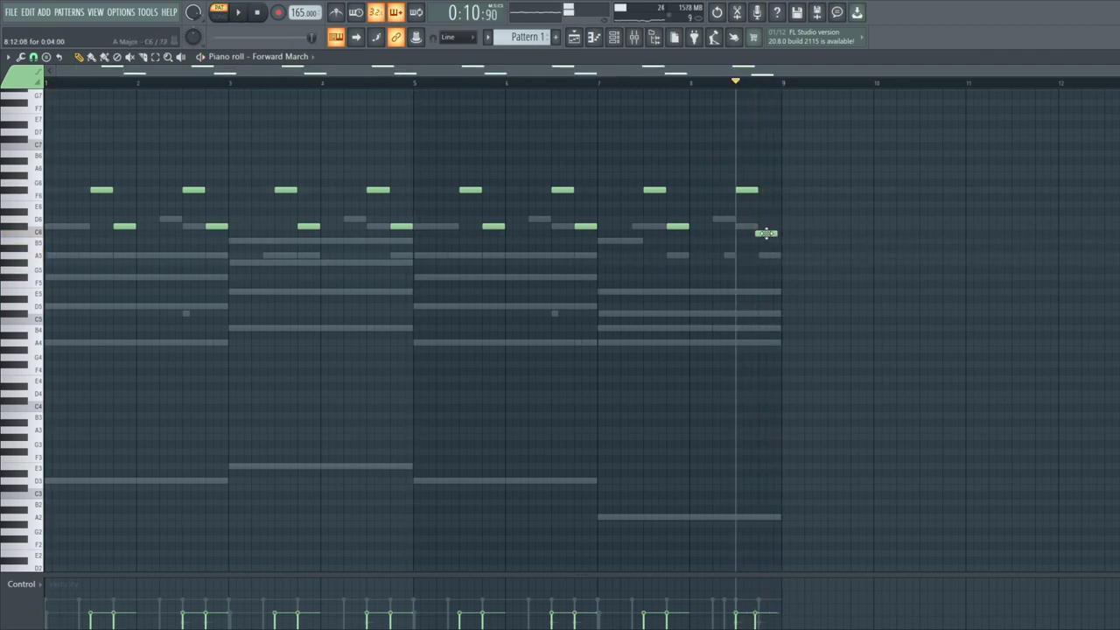
{"action": "key", "text": "space"}
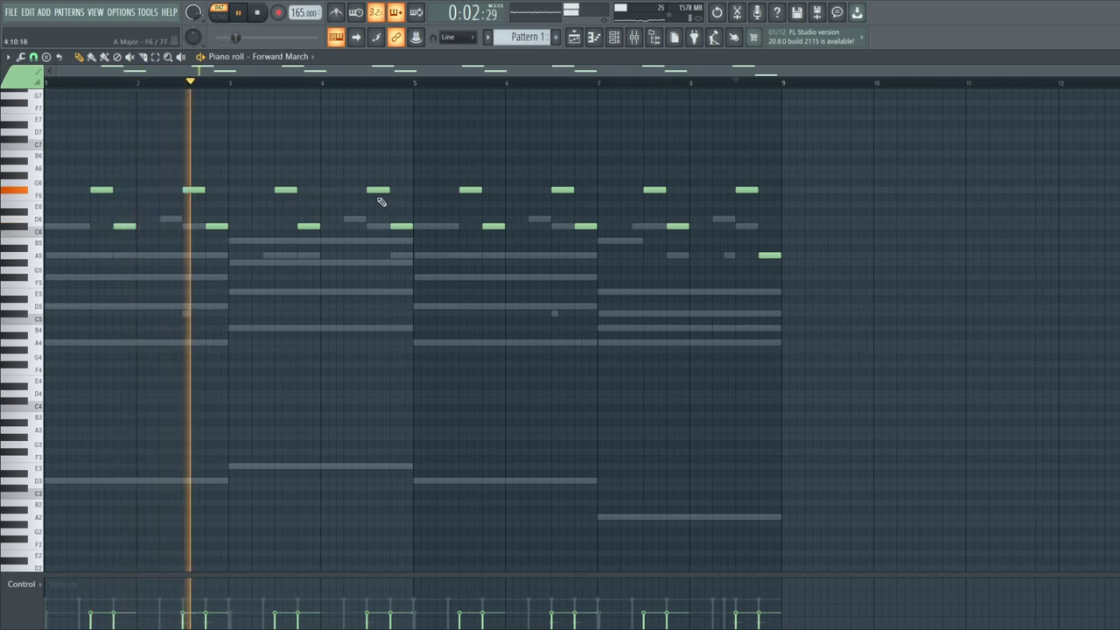
{"action": "left_click_drag", "start_coordinate": [372, 189], "coordinate": [377, 204]}
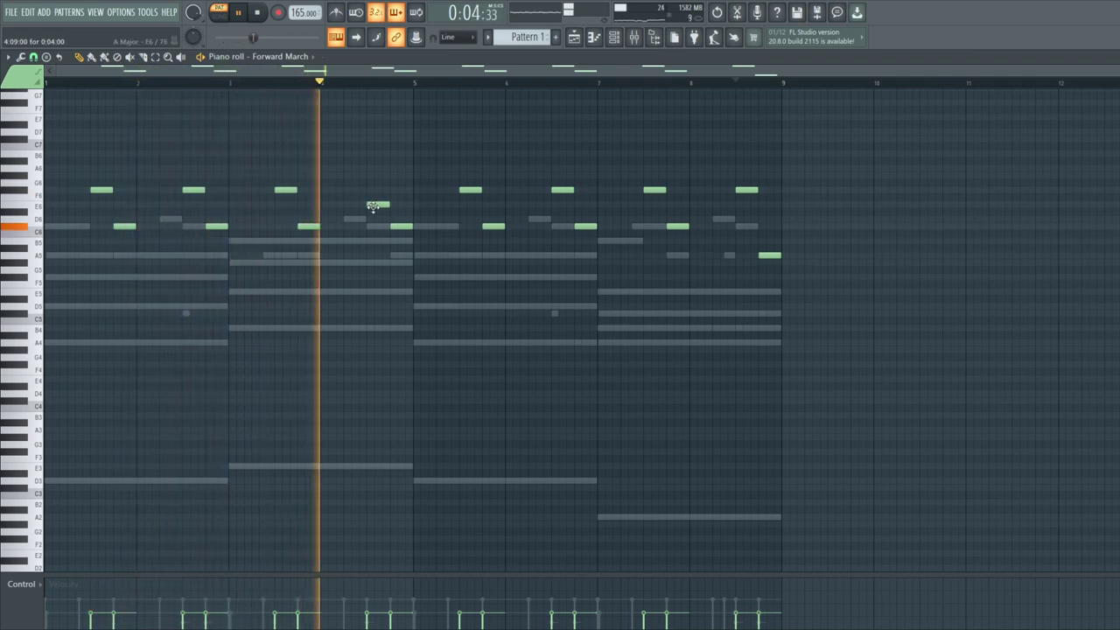
{"action": "key", "text": "space"}
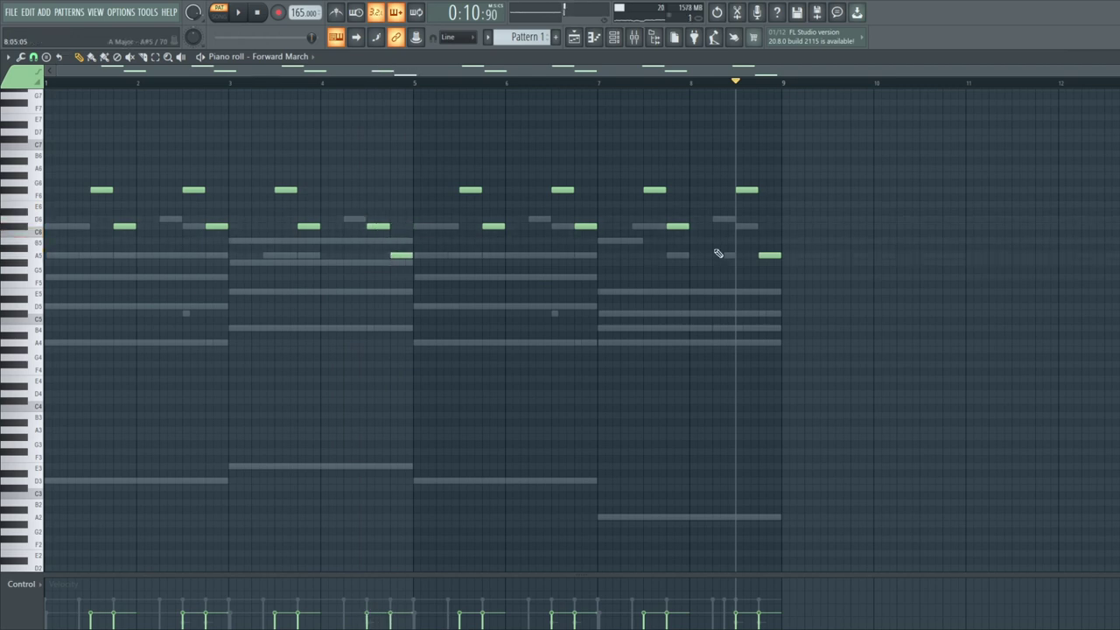
Replace the F#6 in bar 8 with C#6 and raise the last note of bar 4 to E6
{"action": "right_click", "coordinate": [748, 190]}
{"action": "key", "text": "space"}
{"action": "left_click_drag", "start_coordinate": [752, 226], "coordinate": [745, 226]}
{"action": "key", "text": "space"}
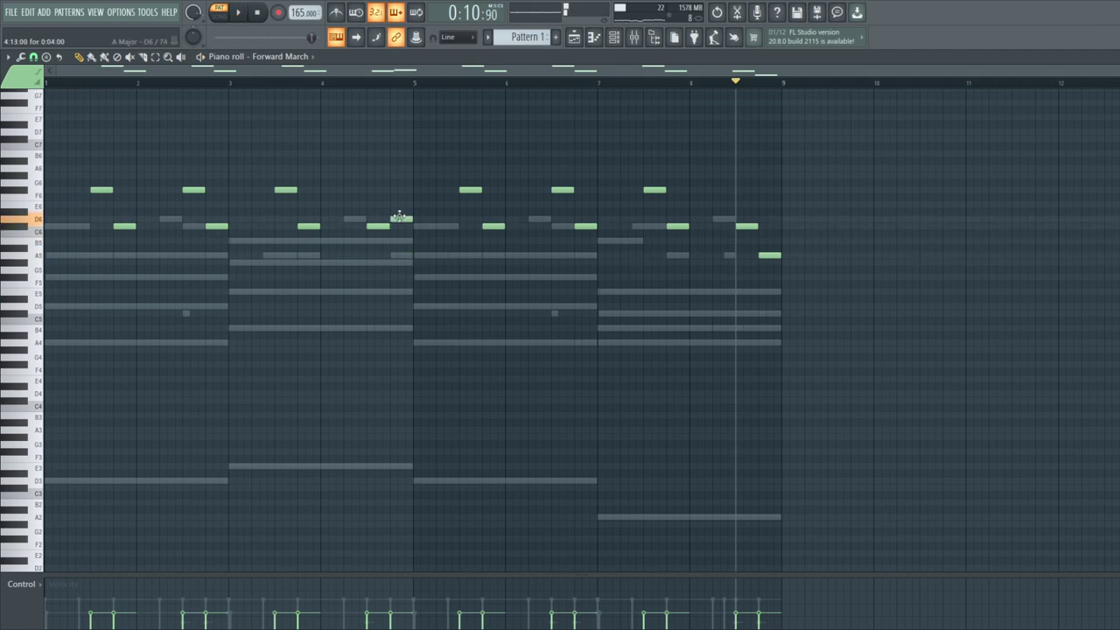
{"action": "key", "text": "space"}
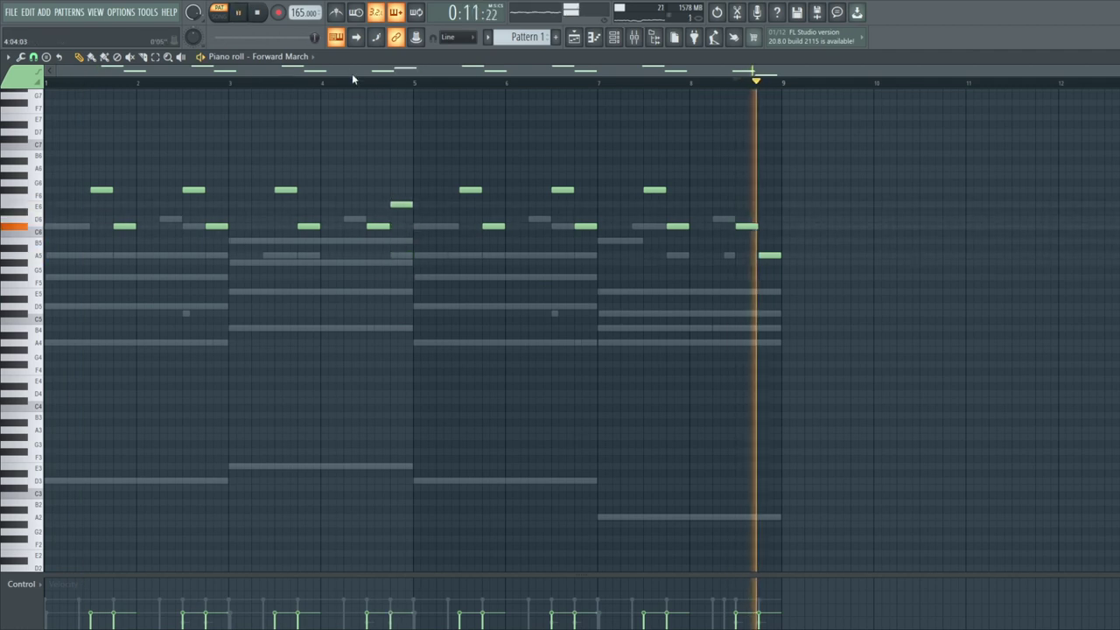
Route the Omnisphere, ElectraX, Kontakt 5 and Forward March channels to mixer tracks 1 to 4
{"action": "left_click", "coordinate": [649, 36]}
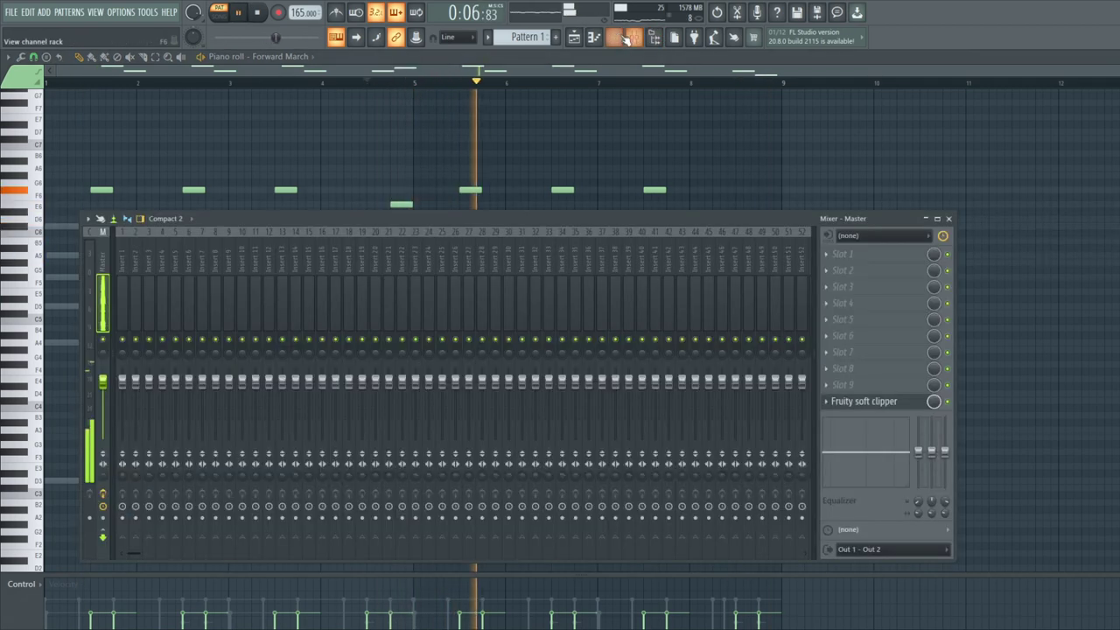
{"action": "left_click", "coordinate": [634, 37]}
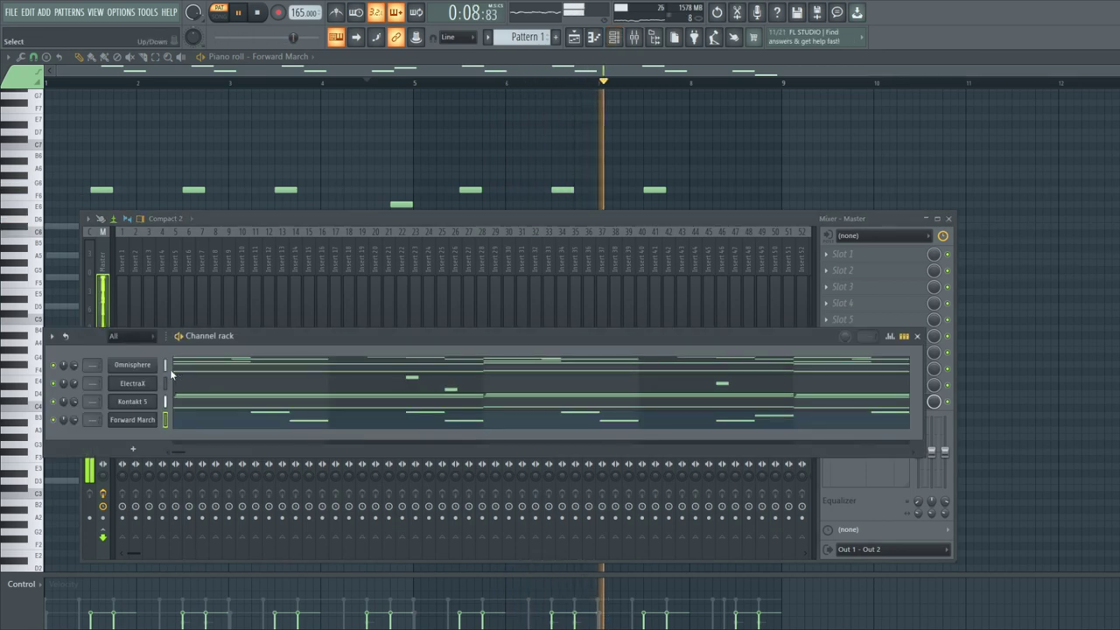
{"action": "left_click", "coordinate": [127, 306]}
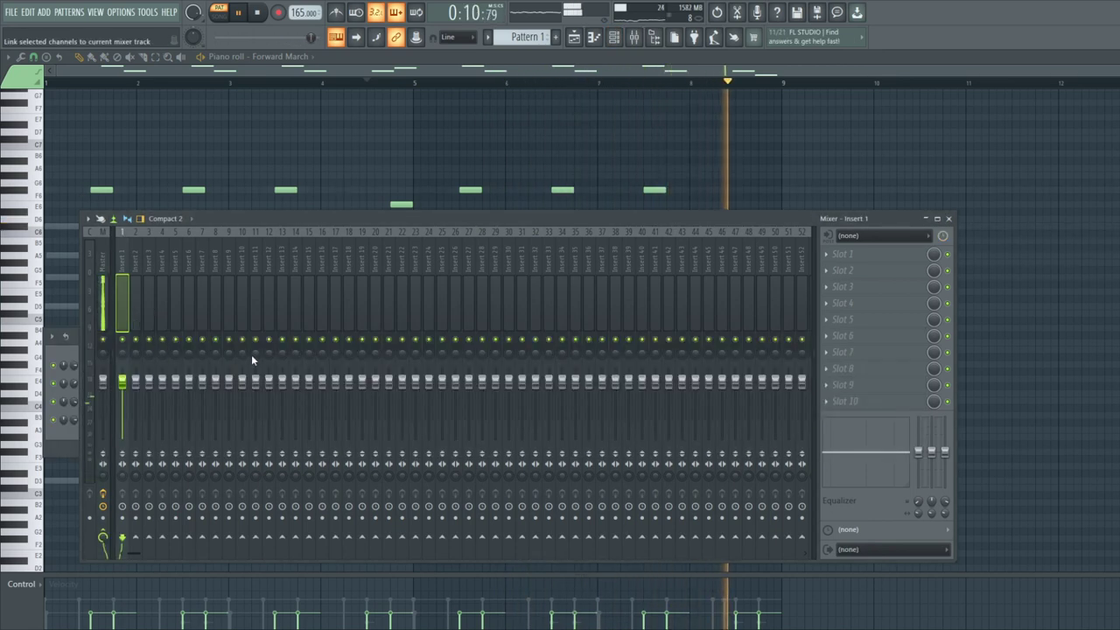
{"action": "key", "text": "ctrl+l"}
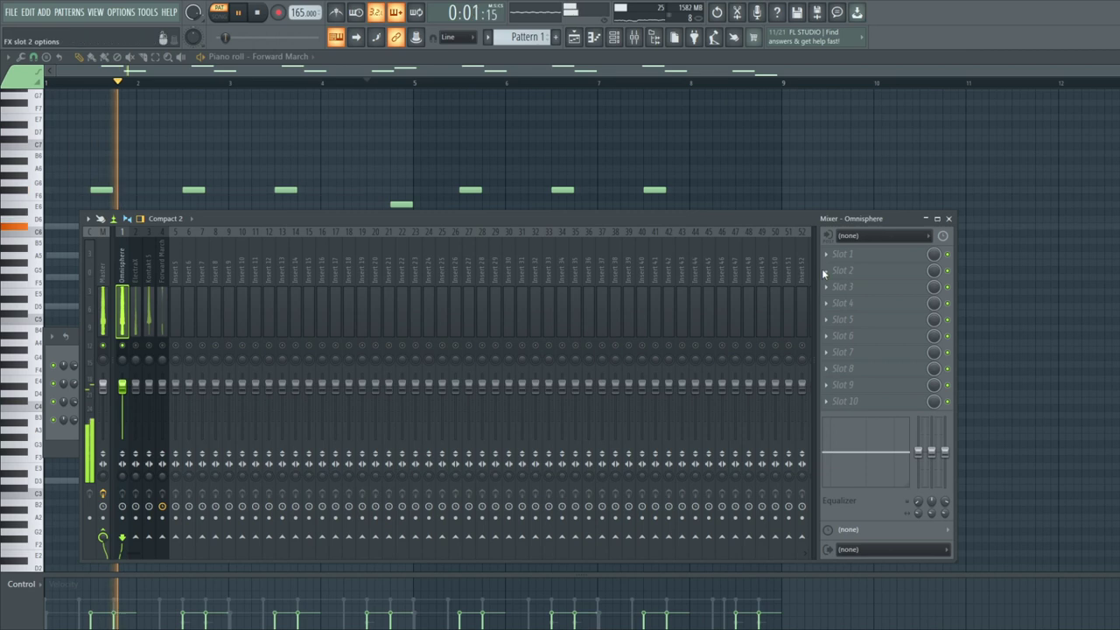
Load ValhallaVintageVerb in slot 2 of the Omnisphere mixer track with mix at 31.2% and decay at 2.06 s
{"action": "left_click", "coordinate": [751, 136]}
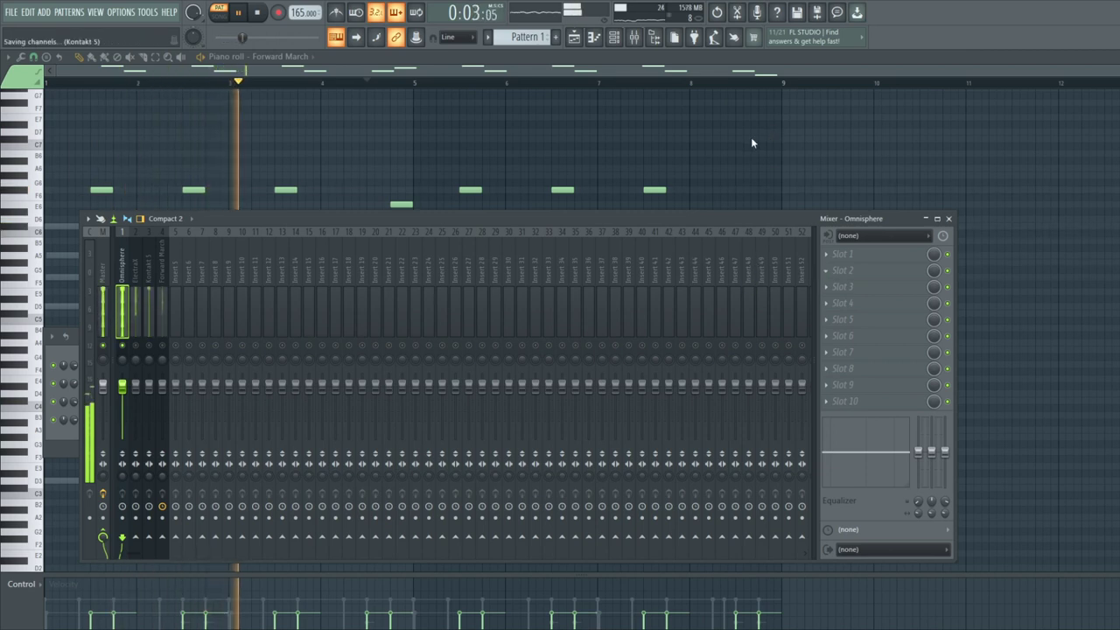
{"action": "left_click_drag", "start_coordinate": [157, 323], "coordinate": [155, 471]}
{"action": "left_click_drag", "start_coordinate": [248, 353], "coordinate": [245, 388]}
{"action": "mouse_move", "coordinate": [166, 337]}
{"action": "left_mouse_down"}
{"action": "mouse_move", "coordinate": [196, 346]}
{"action": "mouse_move", "coordinate": [199, 326]}
{"action": "mouse_move", "coordinate": [162, 332]}
{"action": "left_mouse_up"}
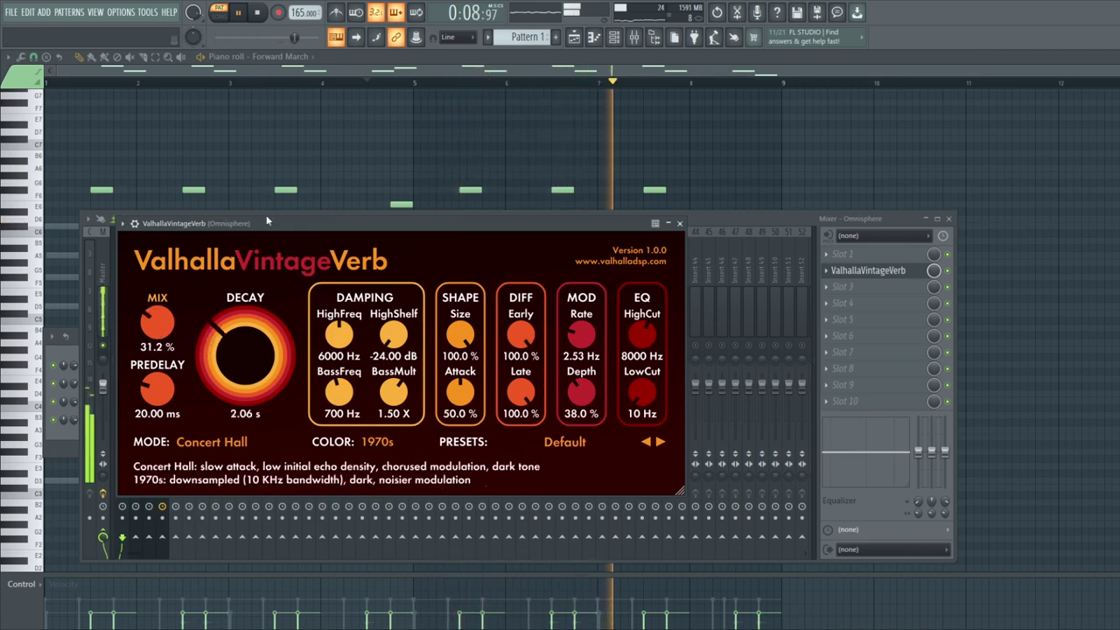
{"action": "left_click_drag", "start_coordinate": [267, 220], "coordinate": [389, 245]}
Clone the Omnisphere channel with its Key - Steel patch and copy its notes into the duplicate
{"action": "key", "text": "F6"}
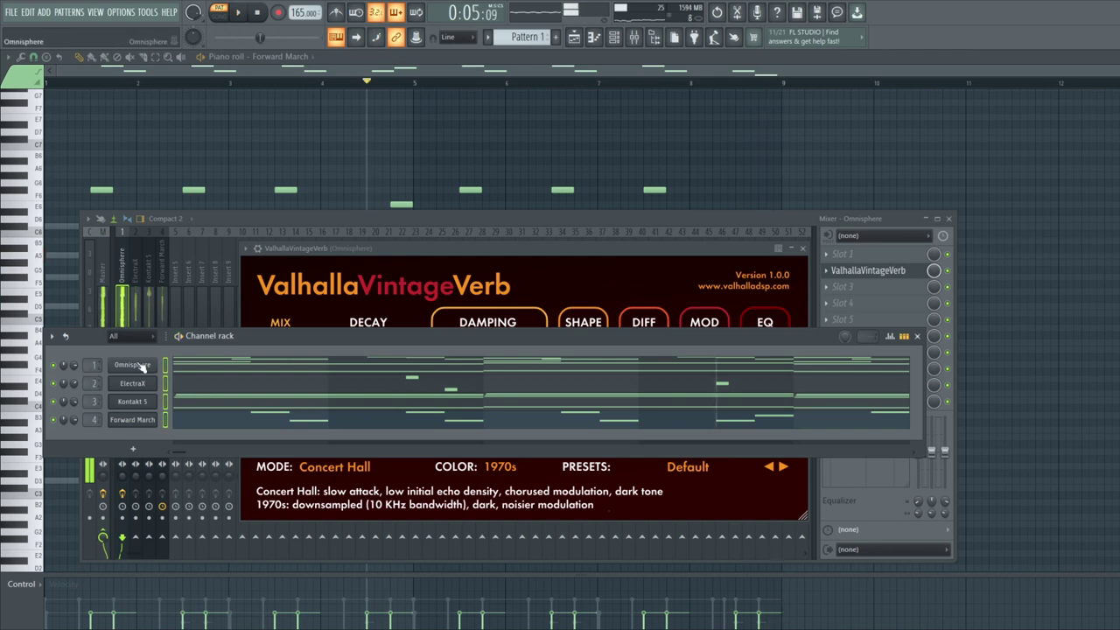
{"action": "left_click", "coordinate": [133, 365]}
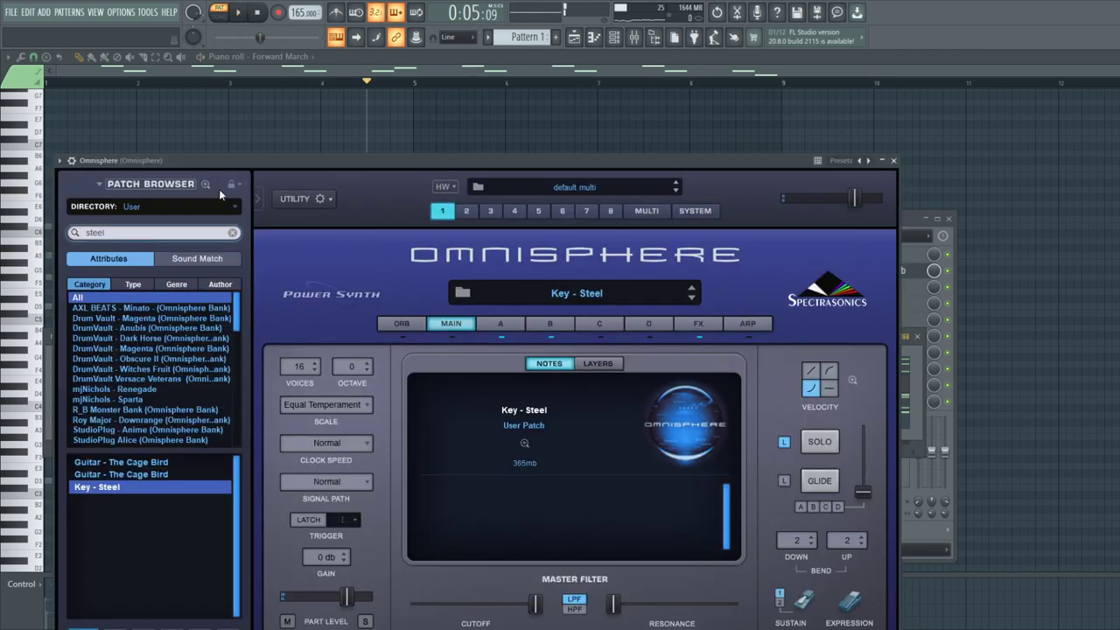
{"action": "left_click_drag", "start_coordinate": [242, 157], "coordinate": [534, 105]}
{"action": "left_click", "coordinate": [613, 36]}
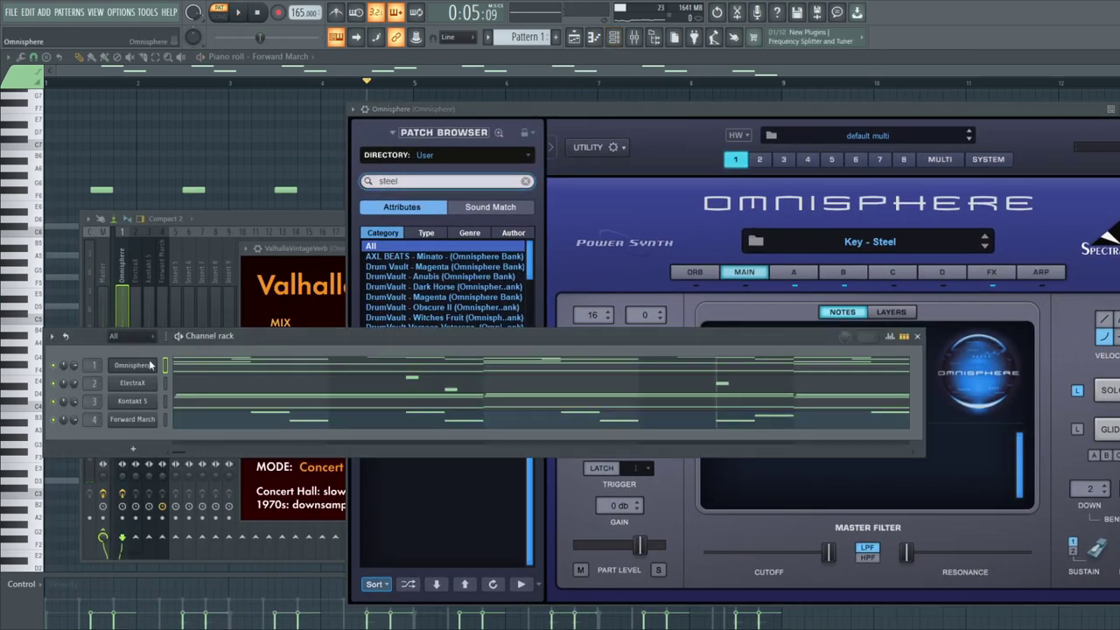
{"action": "left_click", "coordinate": [181, 469]}
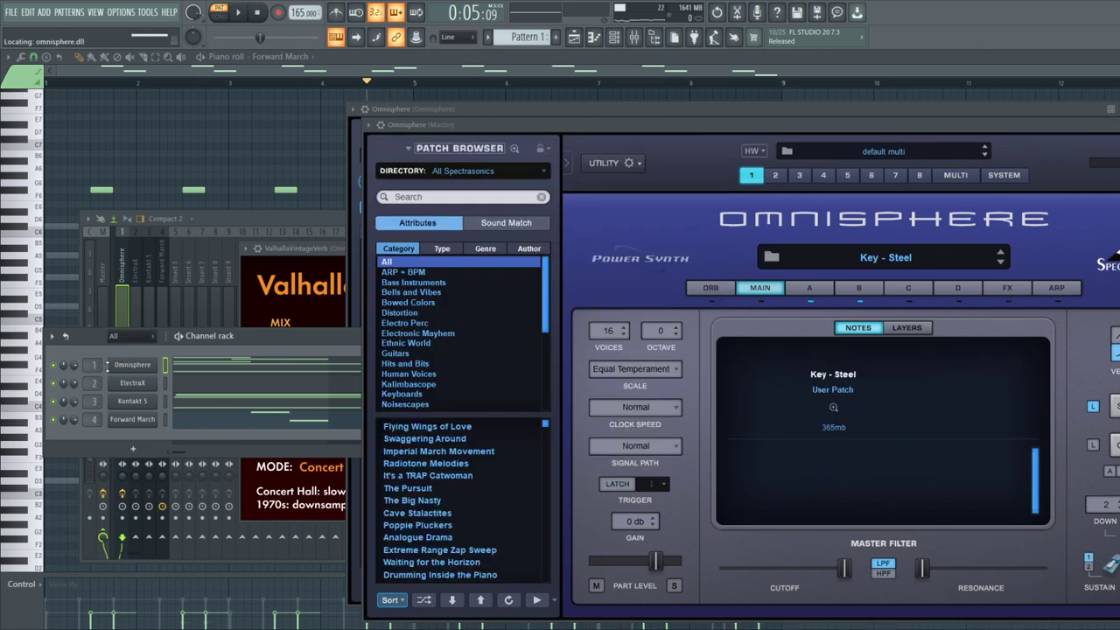
{"action": "left_click", "coordinate": [178, 373]}
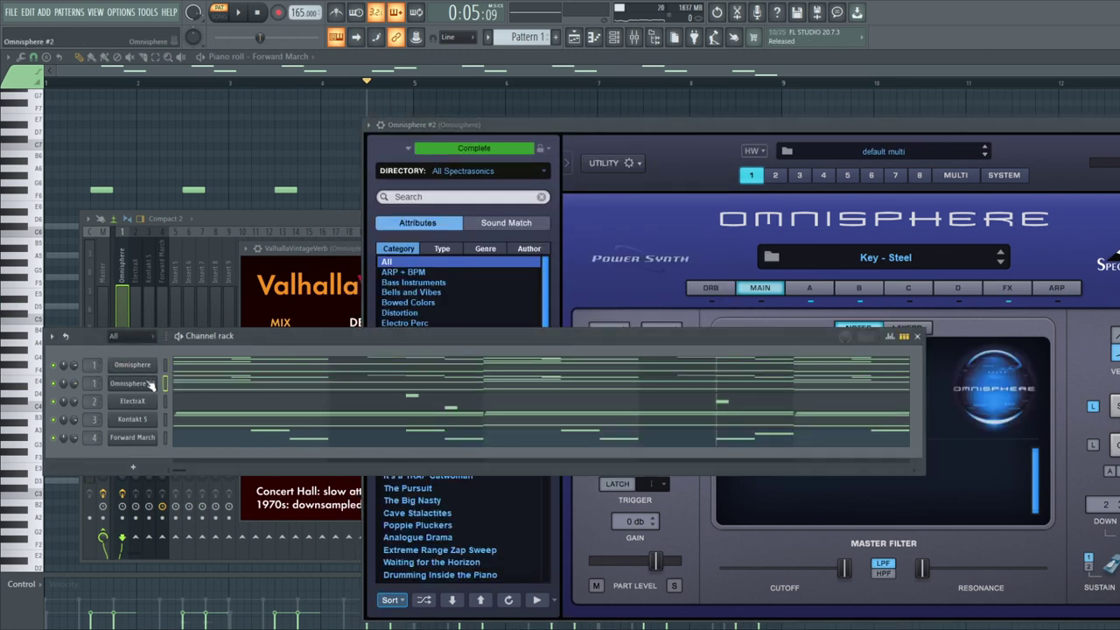
Load the Key - Swing patch from the User directory into the duplicated Omnisphere channel
{"action": "left_click", "coordinate": [524, 127]}
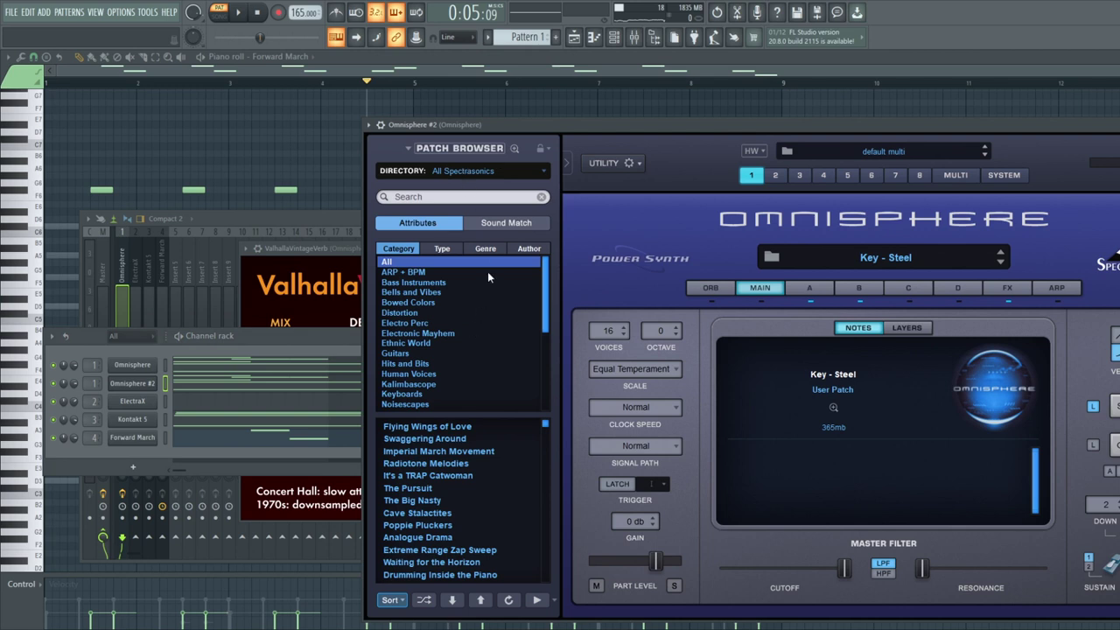
{"action": "left_click", "coordinate": [480, 172]}
{"action": "left_click", "coordinate": [560, 361]}
{"action": "scroll", "coordinate": [457, 530], "scroll_direction": "down", "scroll_amount": 2}
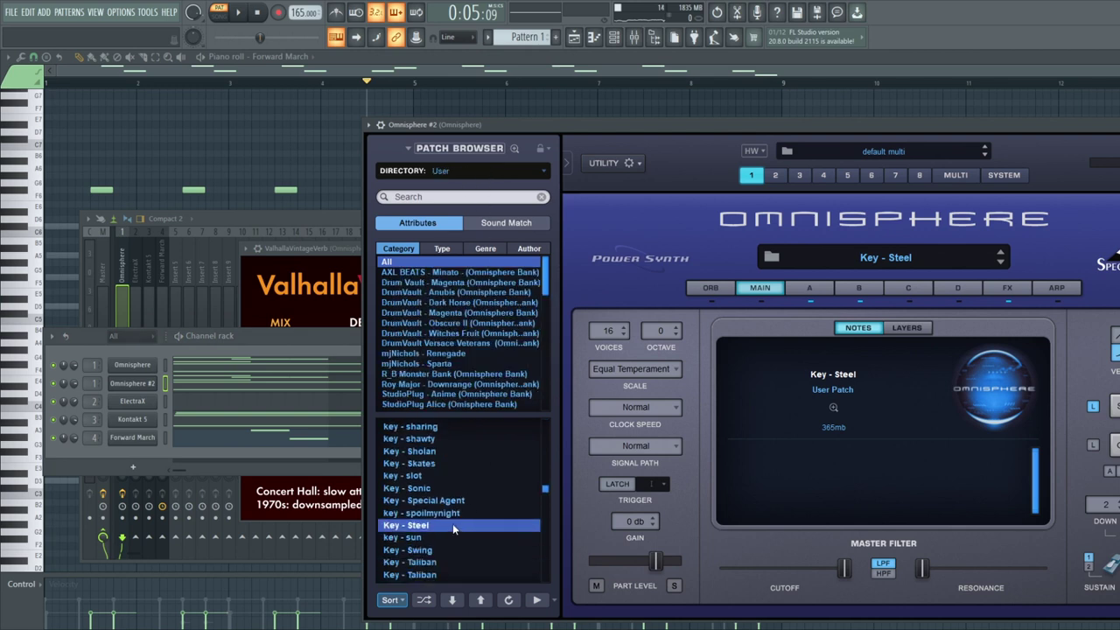
{"action": "key", "text": "Down"}
{"action": "key", "text": "Down"}
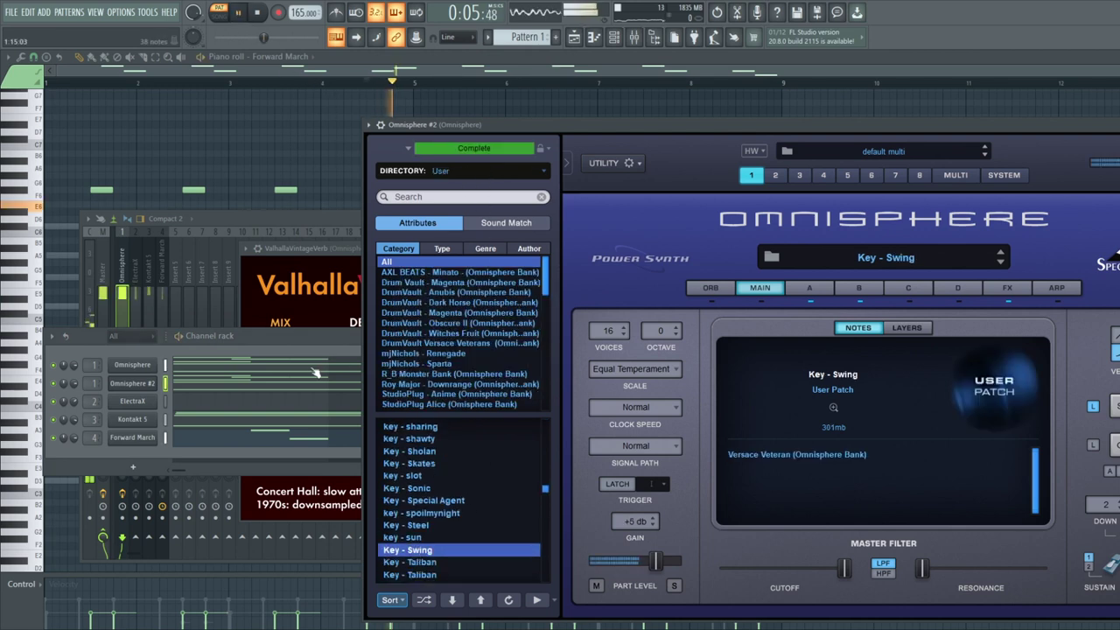
Set the Omnisphere channel volume to 54% and review the duplicate's notes and the ElectraX mixer track during playback
{"action": "left_click", "coordinate": [72, 387]}
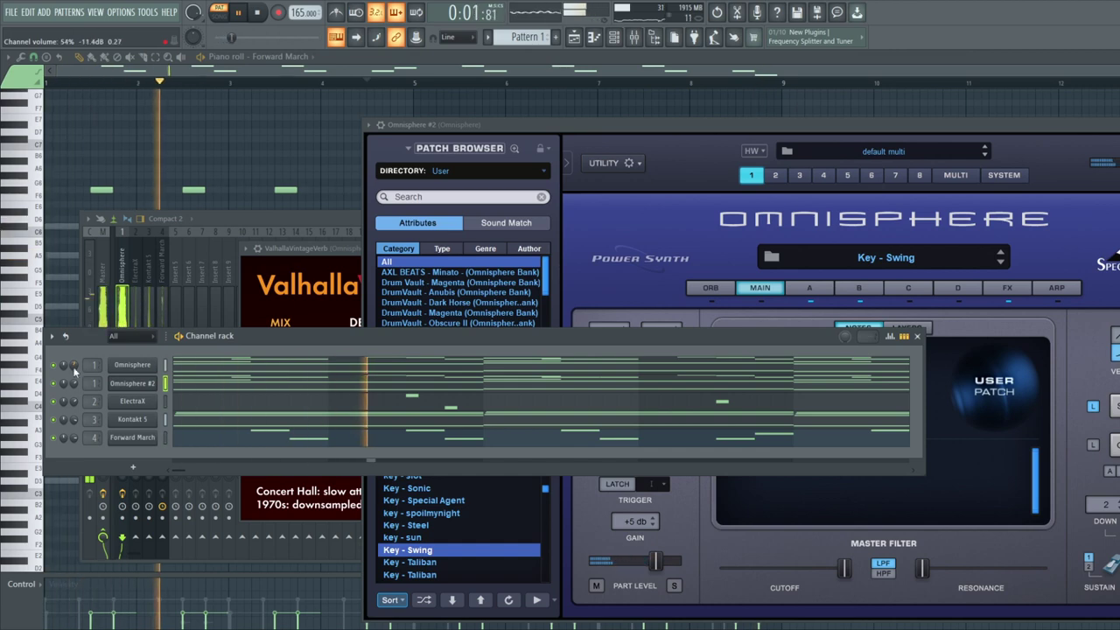
{"action": "left_click", "coordinate": [200, 384]}
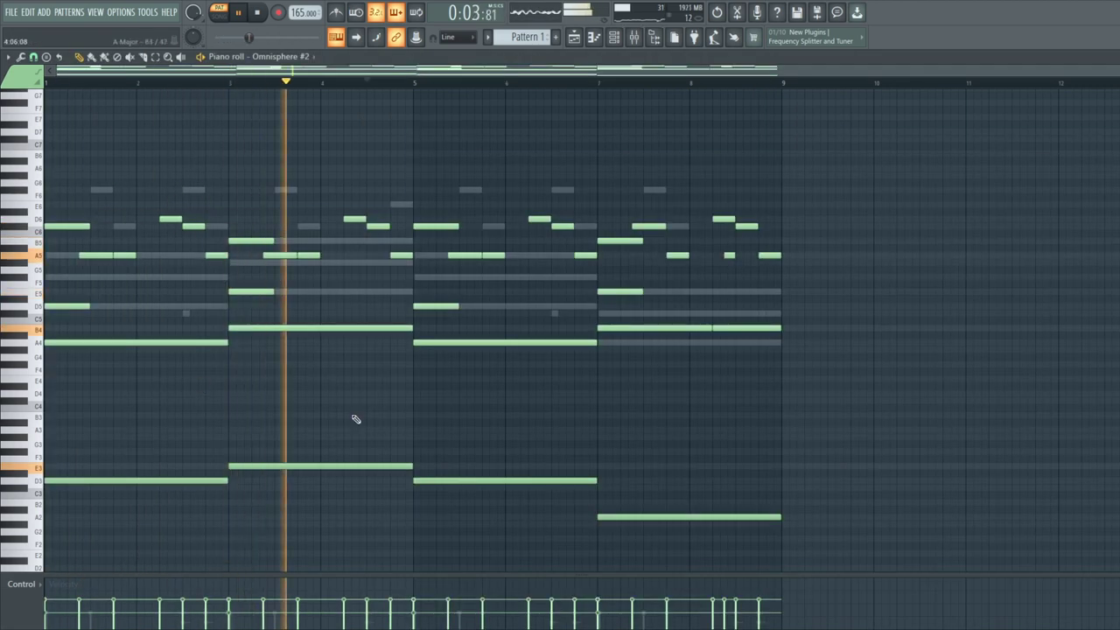
{"action": "scroll", "coordinate": [403, 398], "scroll_direction": "down", "scroll_amount": 1}
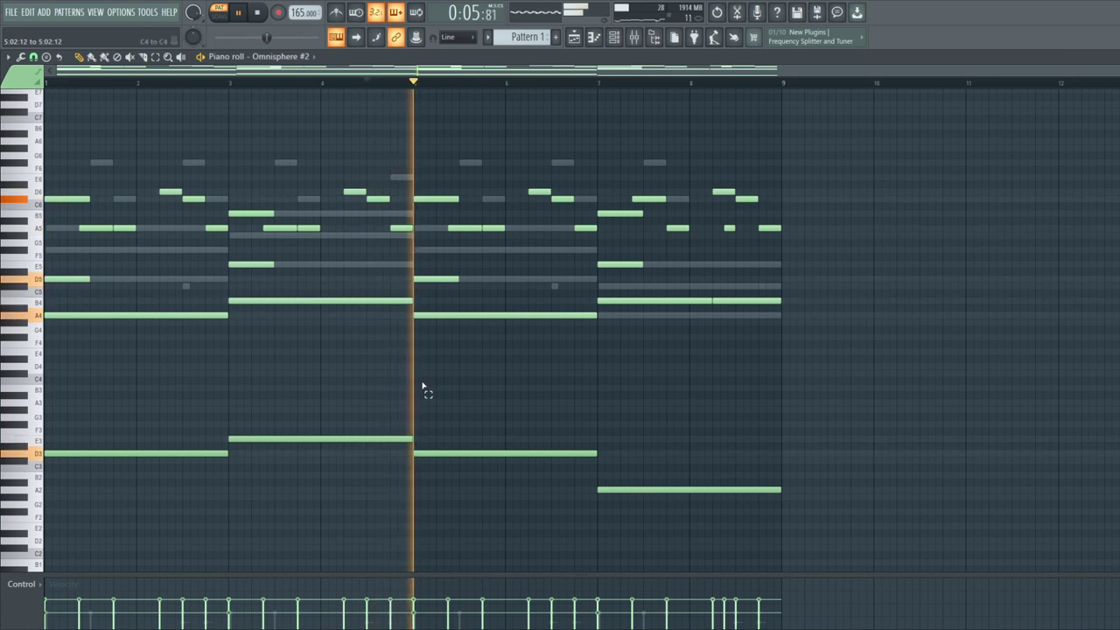
{"action": "left_click", "coordinate": [636, 38]}
{"action": "left_click", "coordinate": [616, 38]}
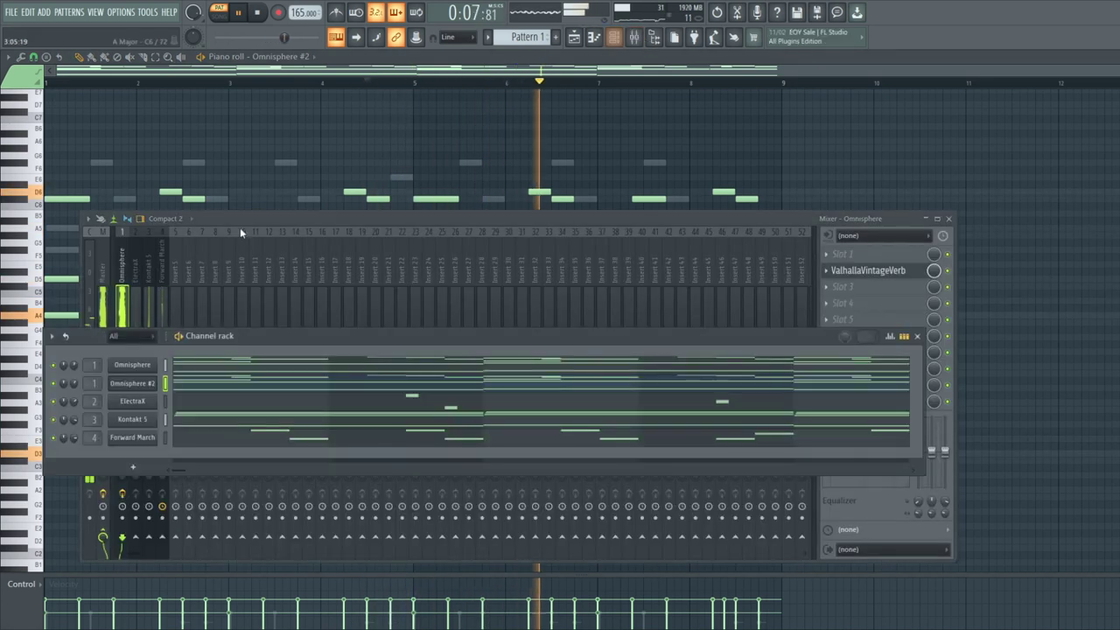
{"action": "left_click", "coordinate": [136, 302]}
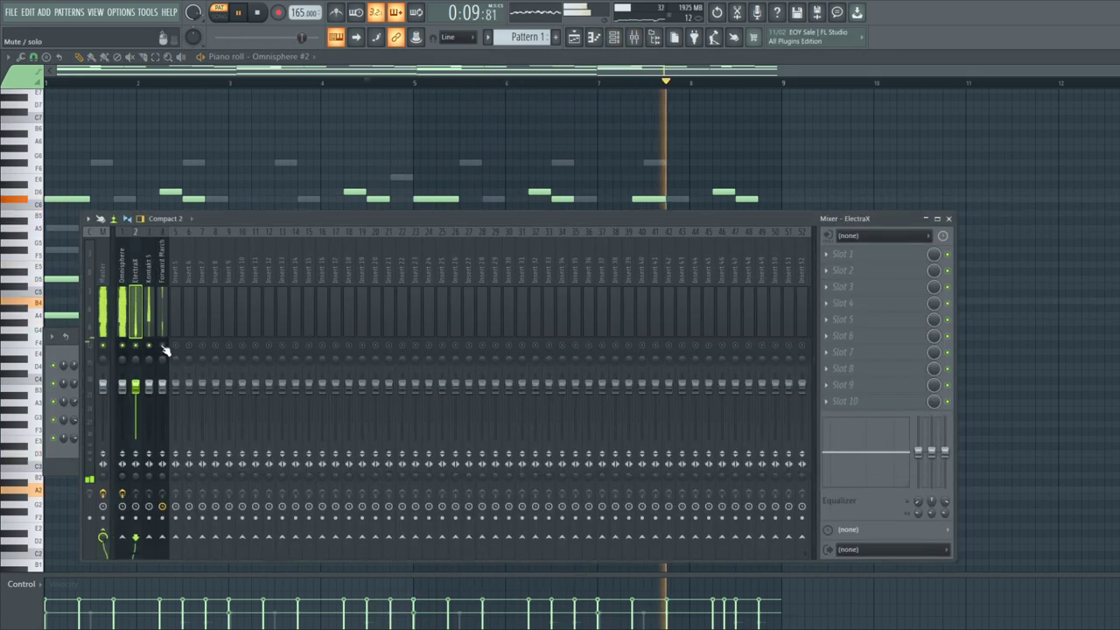
{"action": "left_click", "coordinate": [63, 381]}
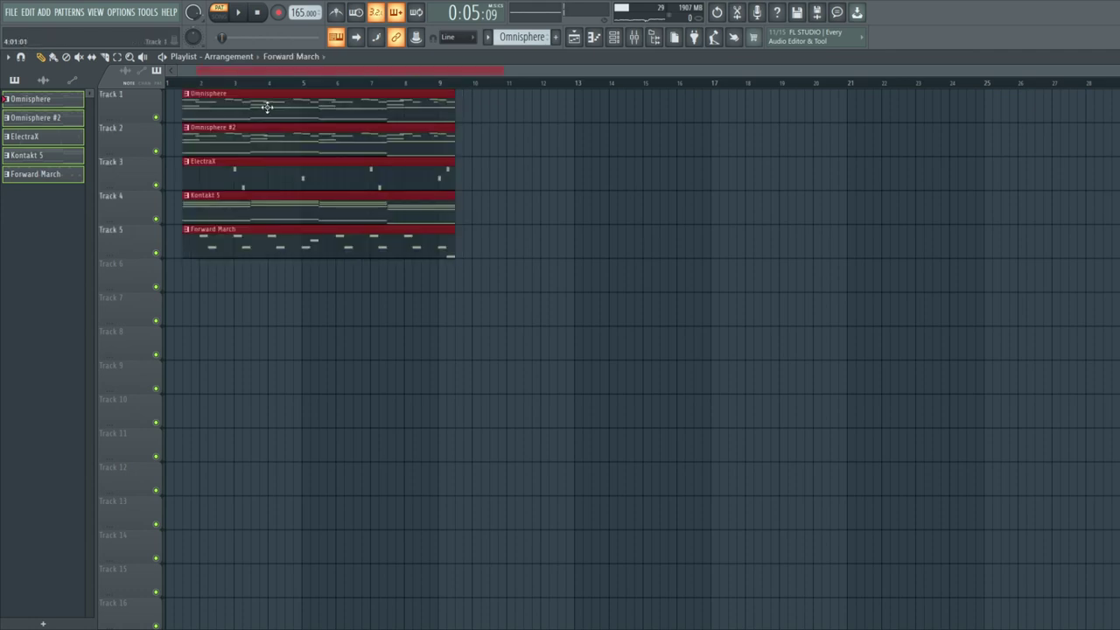
Duplicate the five pattern clips into bars 9 to 16 and place an eight-bar Pattern 6 clip on Track 6
{"action": "key", "text": "ctrl+b"}
{"action": "left_click", "coordinate": [506, 65]}
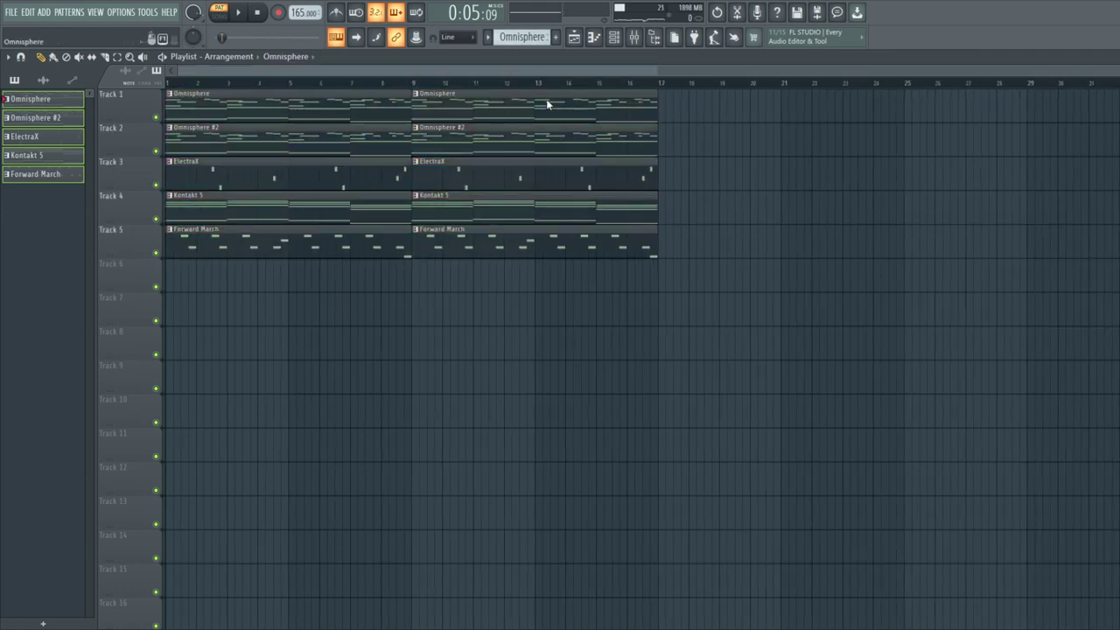
{"action": "scroll", "coordinate": [517, 42], "scroll_direction": "down", "scroll_amount": 1}
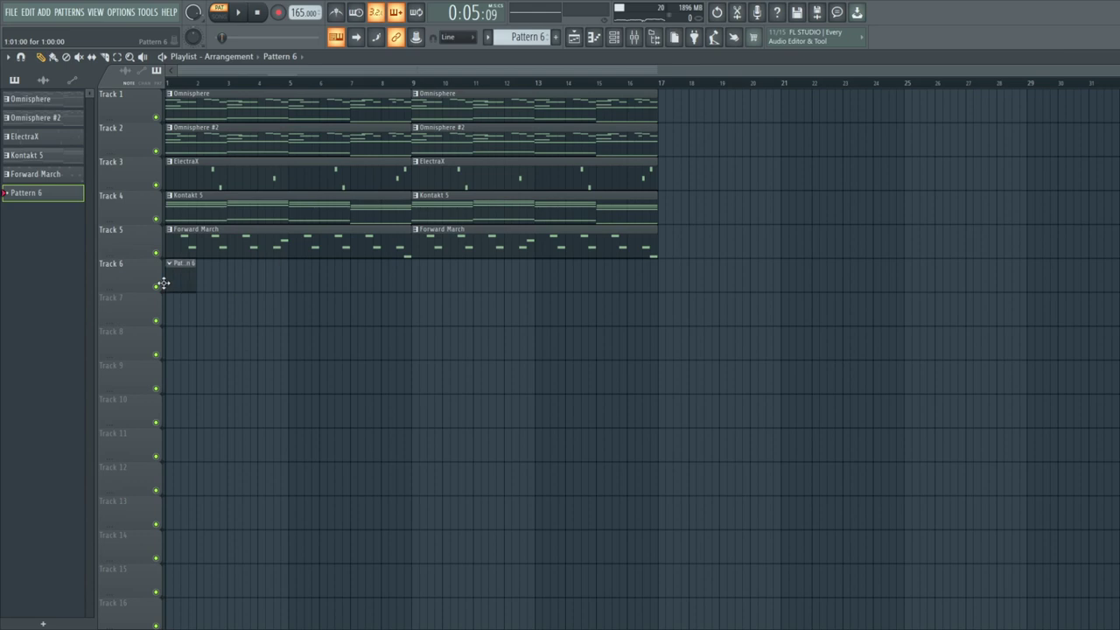
{"action": "left_click_drag", "start_coordinate": [195, 280], "coordinate": [458, 301]}
Add the ol' reliable.wav sample as a new channel and place an F#5 note at the start of its pattern
{"action": "key", "text": "F6"}
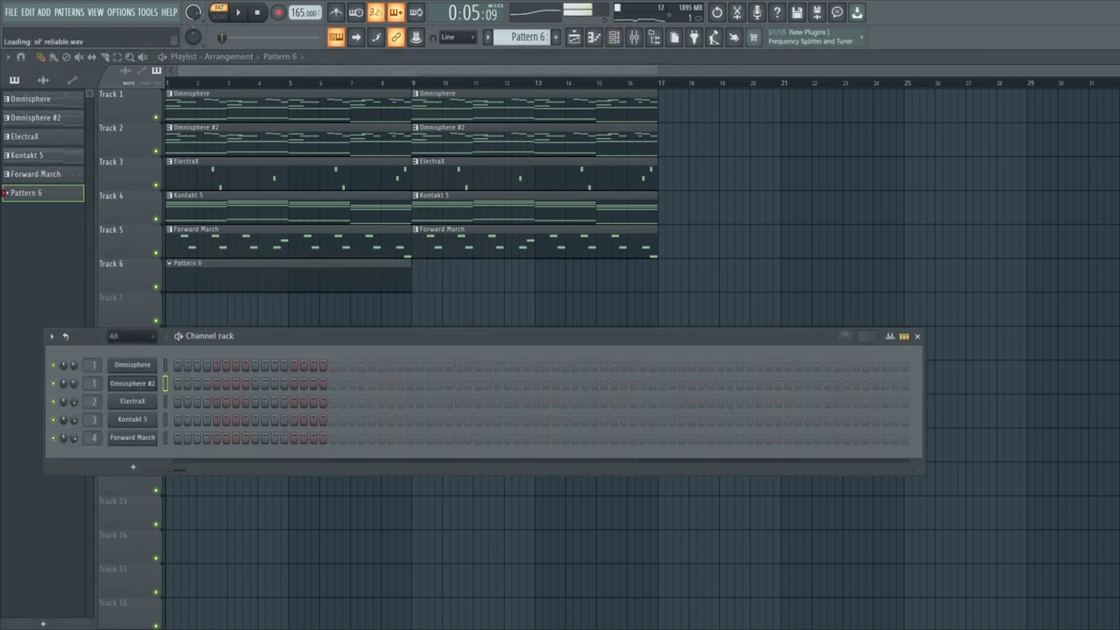
{"action": "left_click_drag", "start_coordinate": [142, 457], "coordinate": [137, 455]}
{"action": "key", "text": "F7"}
{"action": "left_click", "coordinate": [77, 323]}
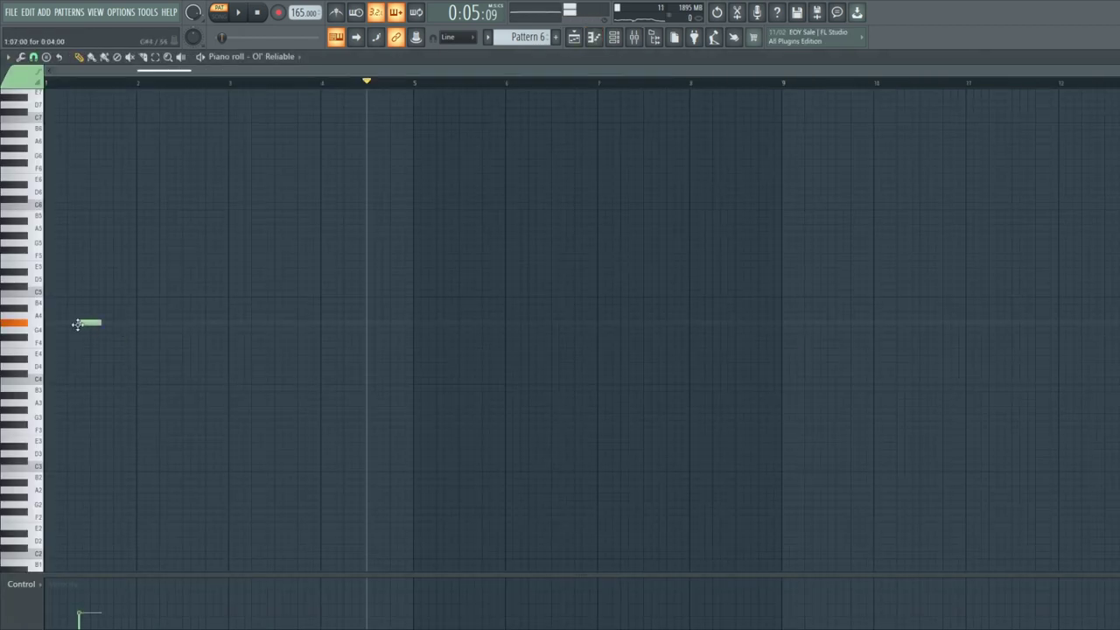
{"action": "right_click", "coordinate": [61, 265]}
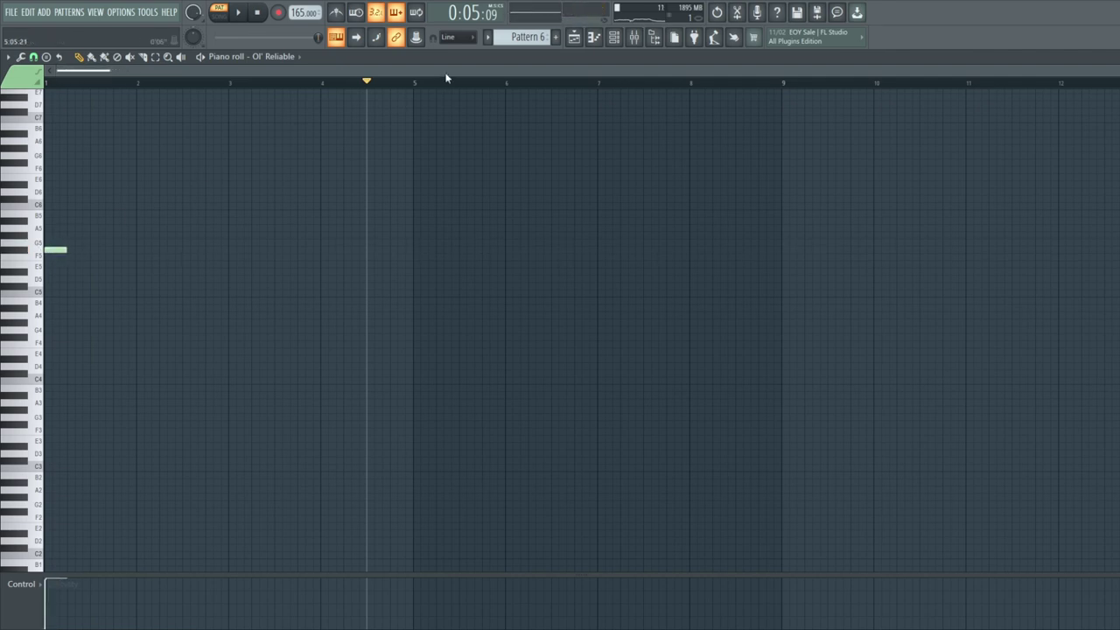
Select bars 1 to 8 for song playback and audition pitches for the opening note, settling it on D5
{"action": "left_click", "coordinate": [569, 38]}
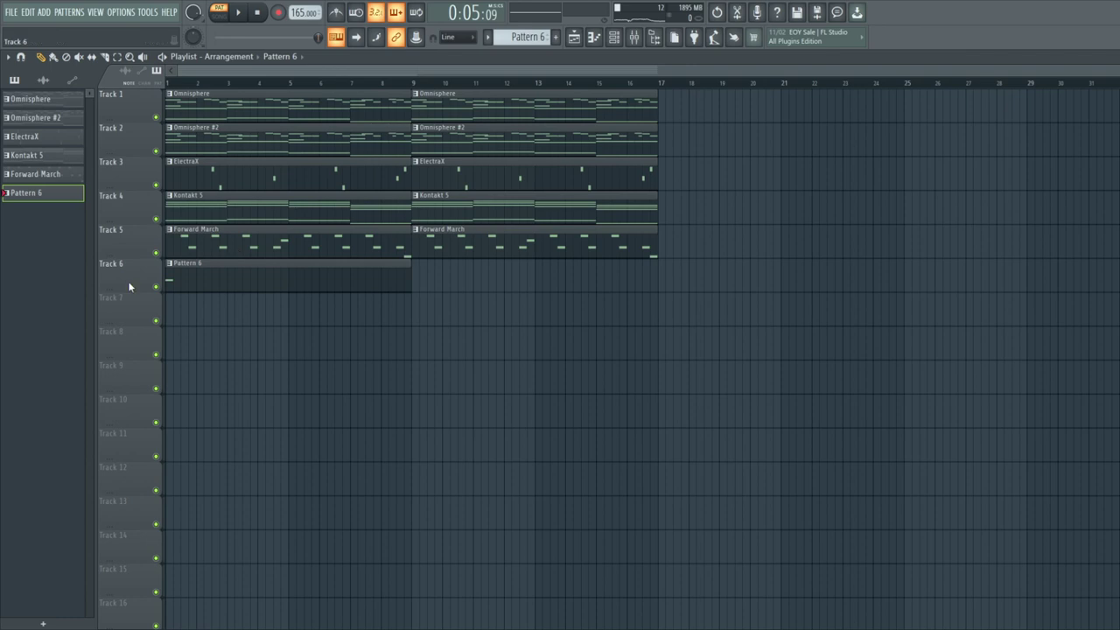
{"action": "double_click", "coordinate": [212, 280]}
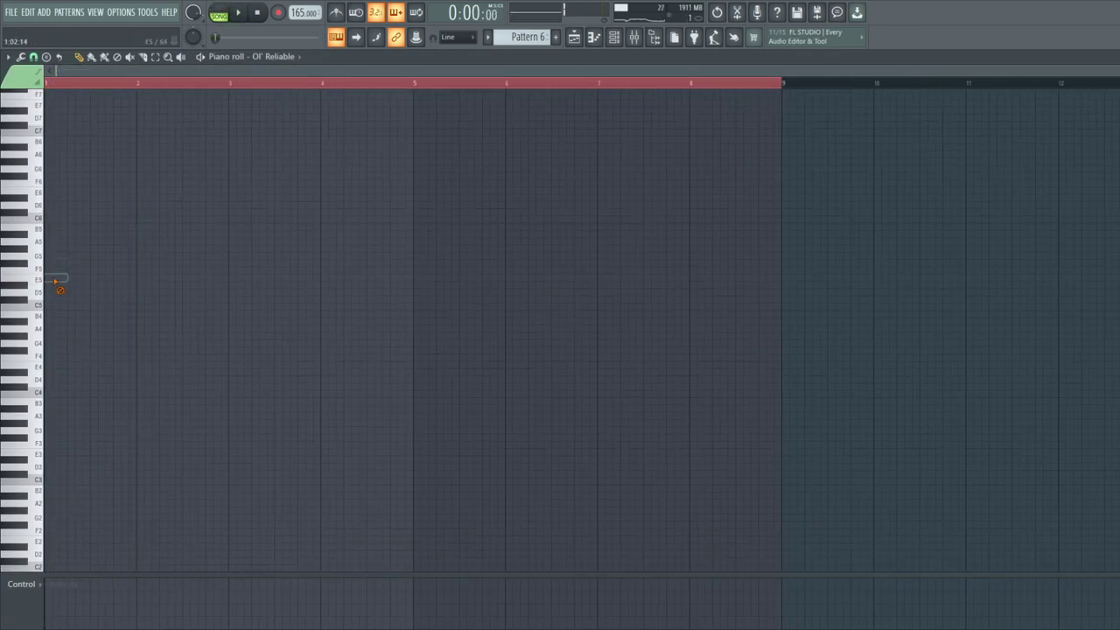
{"action": "key", "text": "space"}
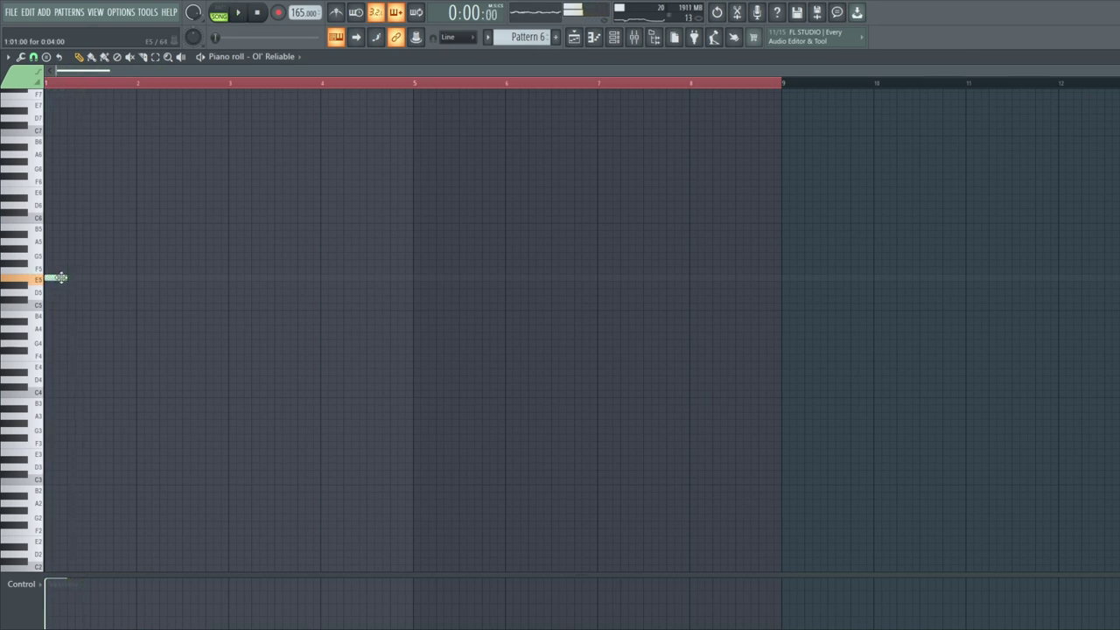
{"action": "left_click", "coordinate": [100, 277]}
{"action": "right_click", "coordinate": [112, 278]}
{"action": "left_click", "coordinate": [84, 276]}
{"action": "right_click", "coordinate": [89, 277]}
{"action": "key", "text": "ctrl+Down"}
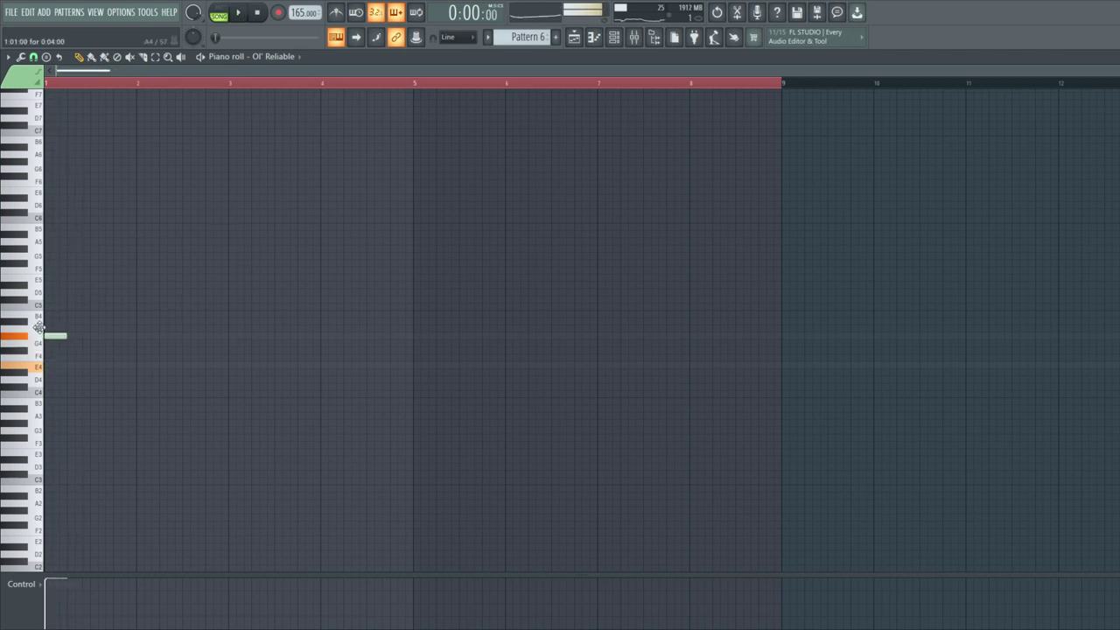
{"action": "key", "text": "space"}
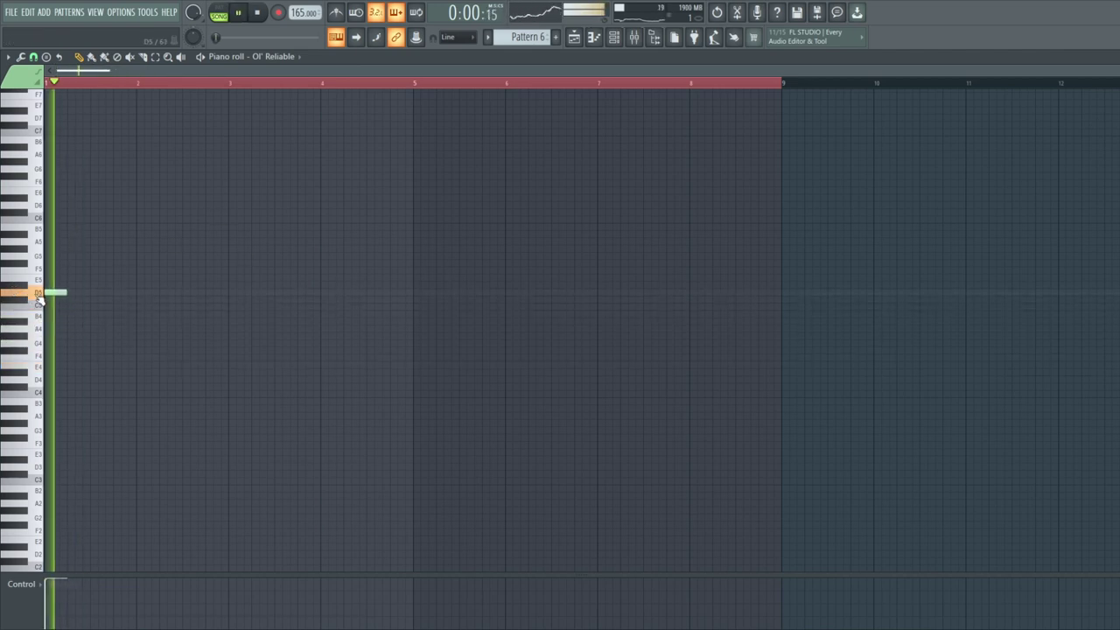
Lay out two D5 notes across bars 1 and 2 and three E5 notes across bars 3 and 4
{"action": "left_click_drag", "start_coordinate": [66, 292], "coordinate": [136, 297]}
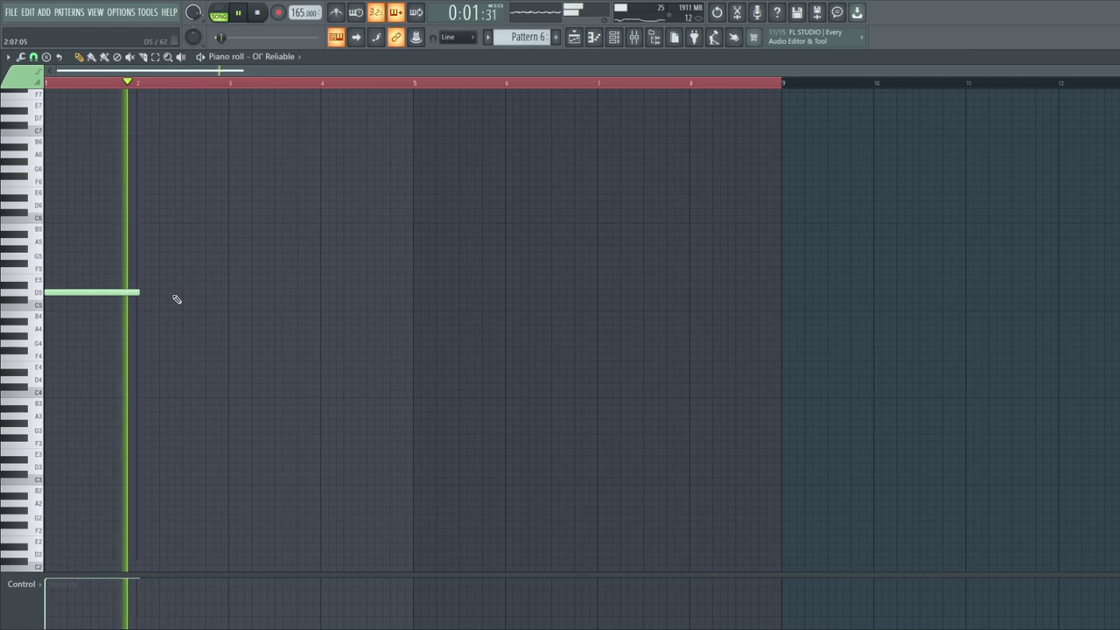
{"action": "left_click", "coordinate": [168, 292]}
{"action": "key", "text": "space"}
{"action": "left_click_drag", "start_coordinate": [231, 271], "coordinate": [226, 296]}
{"action": "key", "text": "space"}
{"action": "left_click_drag", "start_coordinate": [283, 265], "coordinate": [264, 278]}
{"action": "left_click", "coordinate": [332, 280]}
{"action": "left_click_drag", "start_coordinate": [333, 280], "coordinate": [345, 279]}
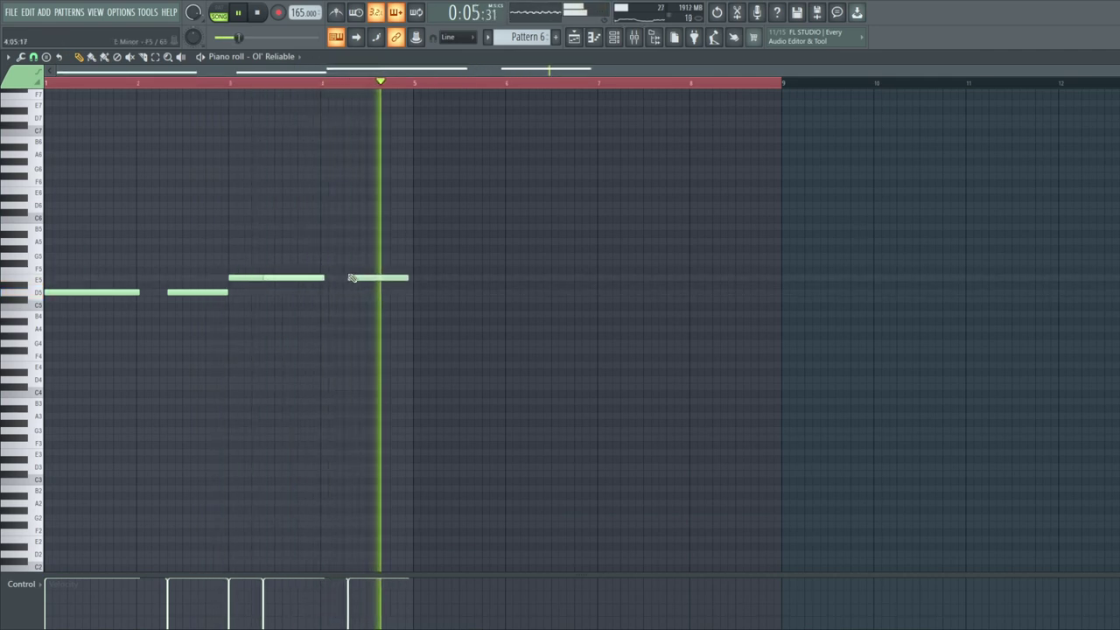
Join the notes of bars 1 to 4 end to end and discard the trial note at bar 5
{"action": "left_click", "coordinate": [357, 270]}
{"action": "right_click", "coordinate": [370, 272]}
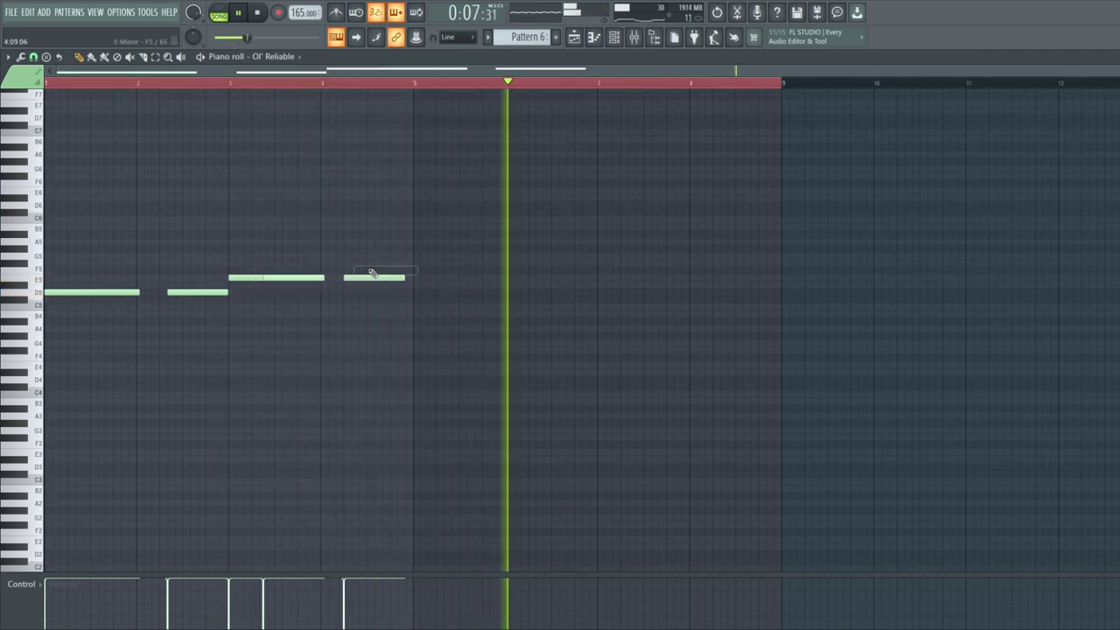
{"action": "left_click", "coordinate": [417, 261]}
{"action": "key", "text": "ctrl+l"}
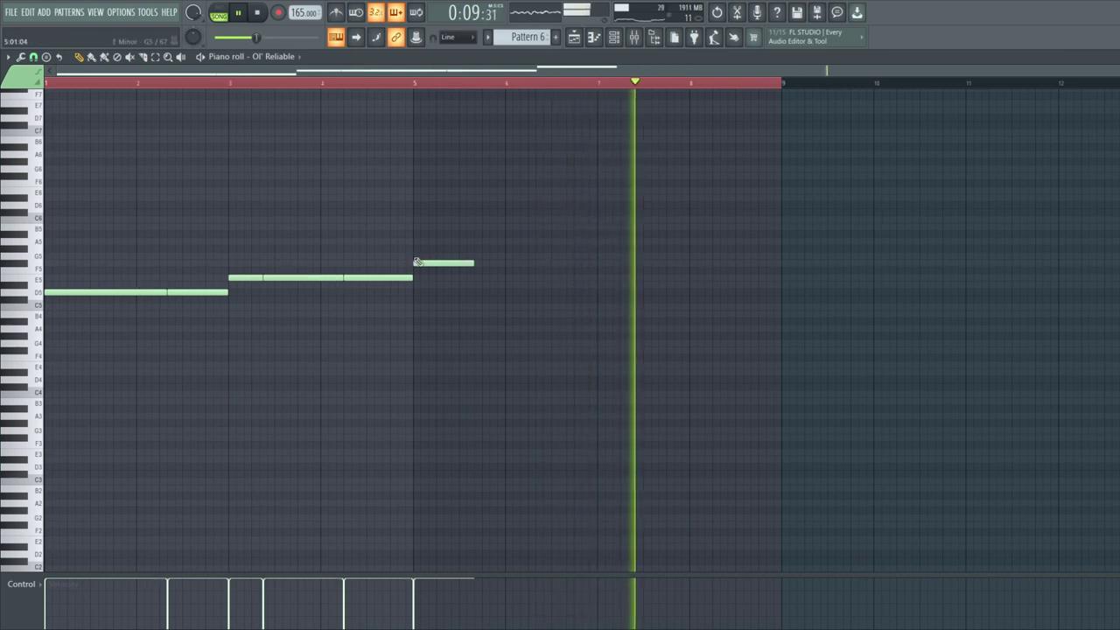
{"action": "right_click", "coordinate": [419, 263]}
Duplicate the four-bar bass phrase into bars 5 to 8, clear the time selection and play from bar 5
{"action": "key", "text": "ctrl+b"}
{"action": "key", "text": "space"}
{"action": "key", "text": "Delete"}
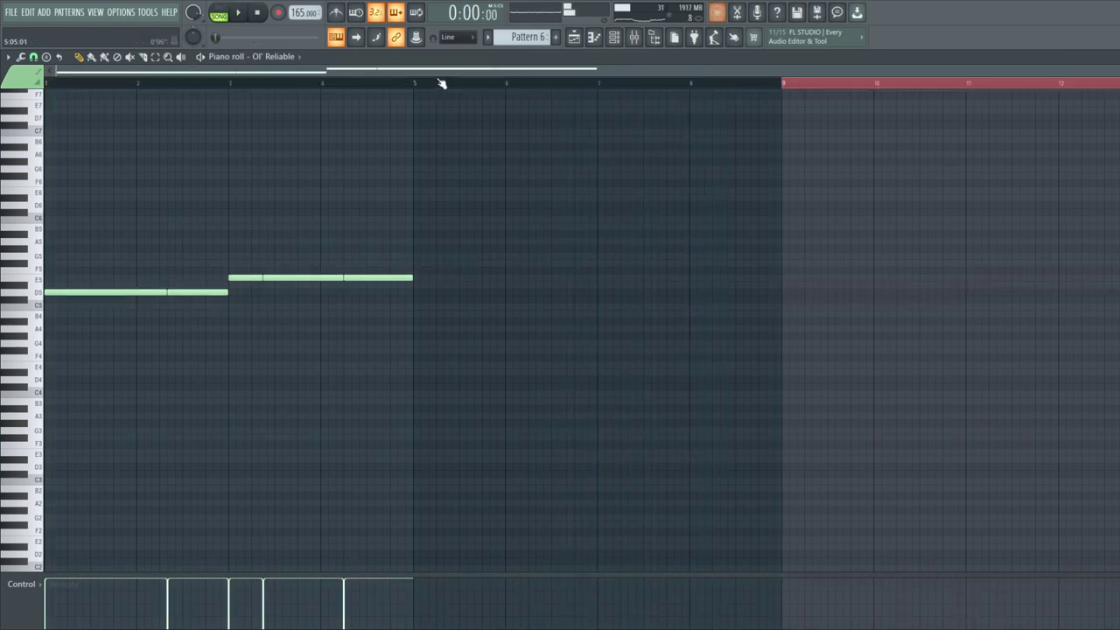
{"action": "key", "text": "ctrl+d"}
{"action": "key", "text": "ctrl+b"}
{"action": "left_click", "coordinate": [418, 84]}
{"action": "key", "text": "space"}
{"action": "key", "text": "ctrl+d"}
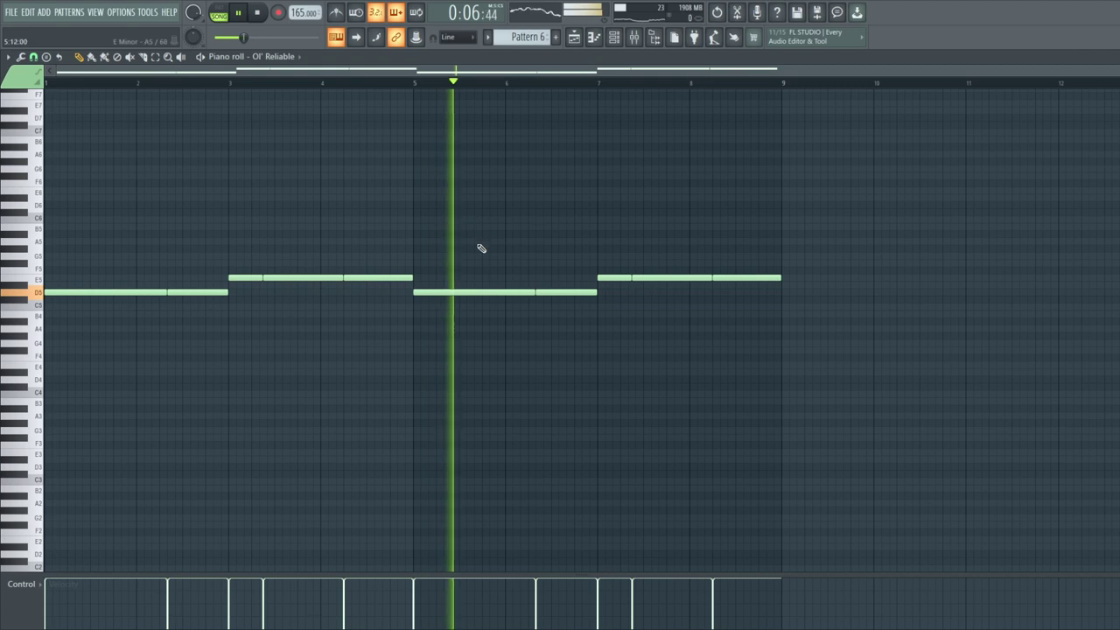
Try A5 notes in place of the second D5 in bar 6, playing back from bar 6
{"action": "key", "text": "space"}
{"action": "mouse_move", "coordinate": [510, 230]}
{"action": "left_mouse_down"}
{"action": "mouse_move", "coordinate": [525, 225]}
{"action": "mouse_move", "coordinate": [529, 244]}
{"action": "left_mouse_up"}
{"action": "key", "text": "space"}
{"action": "left_click", "coordinate": [505, 84]}
{"action": "key", "text": "space"}
{"action": "right_click", "coordinate": [560, 292]}
{"action": "key", "text": "space"}
{"action": "key", "text": "space"}
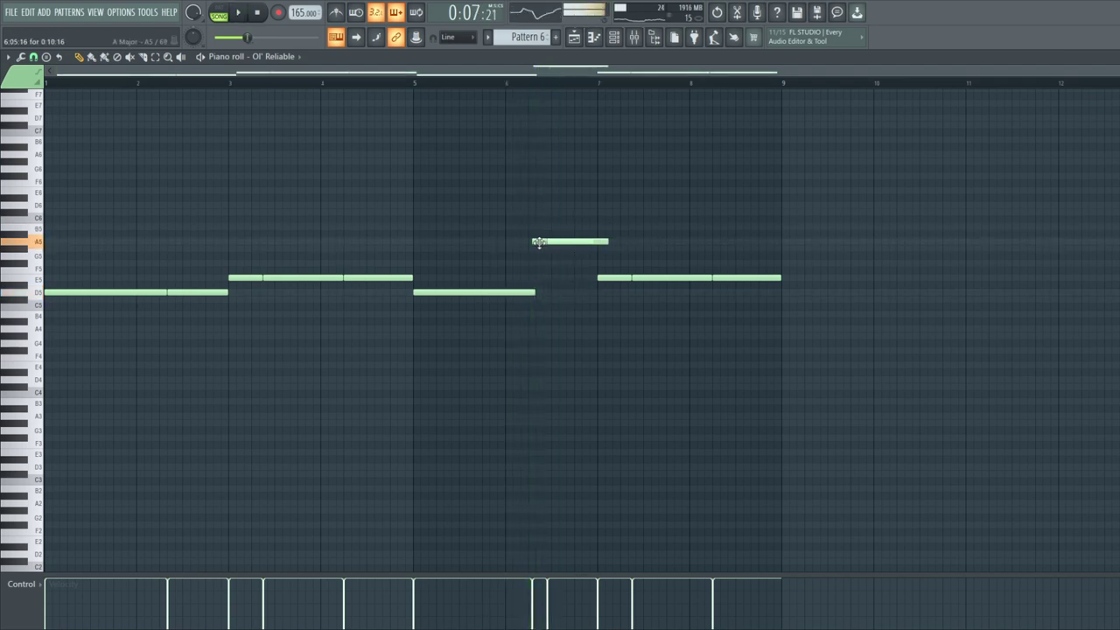
{"action": "key", "text": "space"}
Shift the trial A5 notes in bar 6 slightly later, then delete them
{"action": "scroll", "coordinate": [548, 245], "scroll_direction": "up", "scroll_amount": 4}
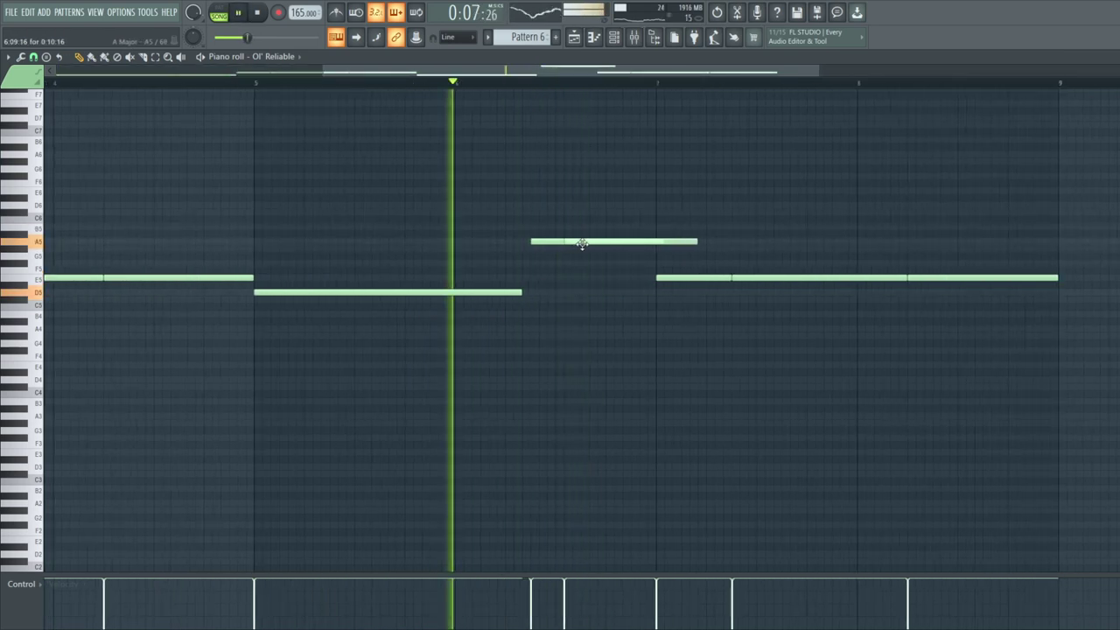
{"action": "right_click", "coordinate": [573, 242]}
{"action": "key", "text": "space"}
{"action": "key", "text": "space"}
{"action": "left_click_drag", "start_coordinate": [593, 243], "coordinate": [641, 242]}
{"action": "right_click", "coordinate": [635, 243]}
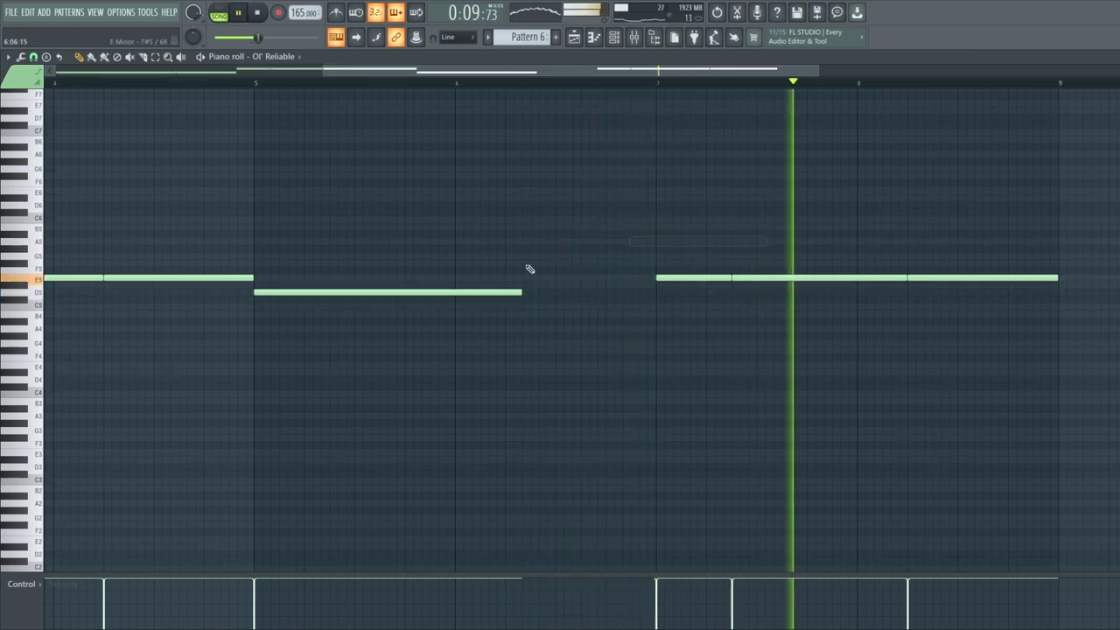
Shorten the D5 starting at bar 5, add a second D5 in bar 6 and close the gaps between notes
{"action": "left_click_drag", "start_coordinate": [524, 291], "coordinate": [548, 308]}
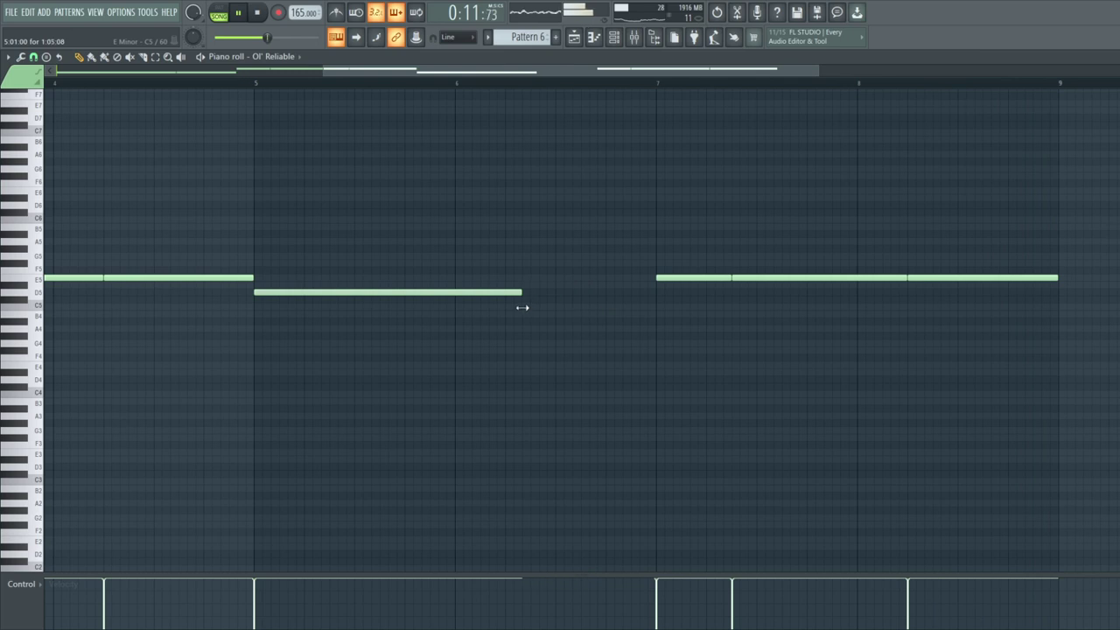
{"action": "key", "text": "space"}
{"action": "left_click_drag", "start_coordinate": [467, 292], "coordinate": [526, 290]}
{"action": "left_click", "coordinate": [519, 291]}
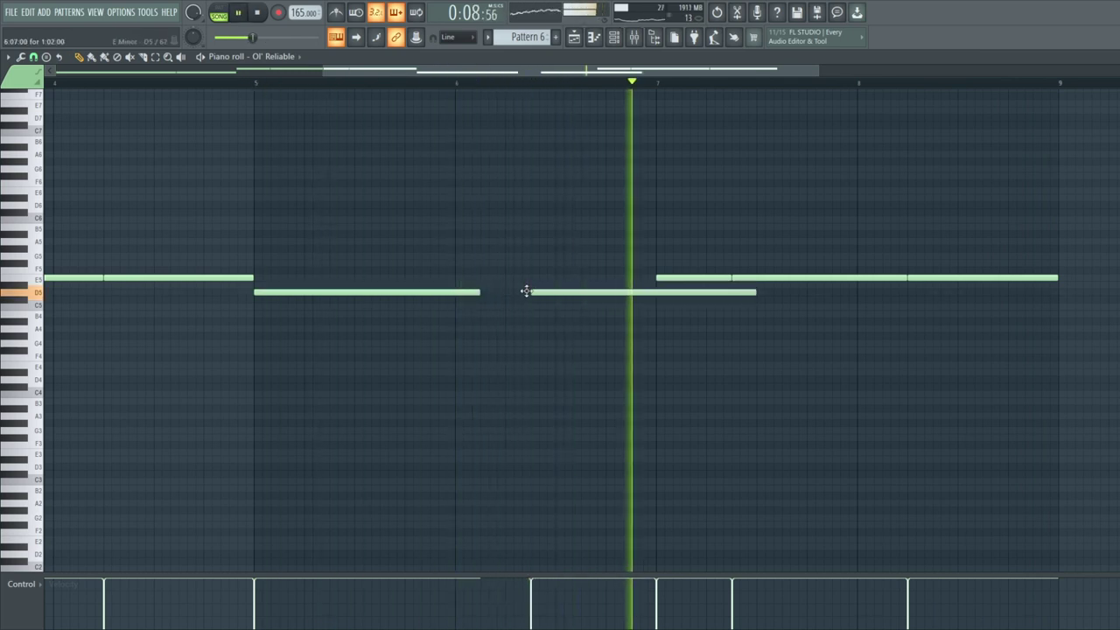
{"action": "scroll", "coordinate": [538, 284], "scroll_direction": "down", "scroll_amount": 3}
{"action": "key", "text": "ctrl+l"}
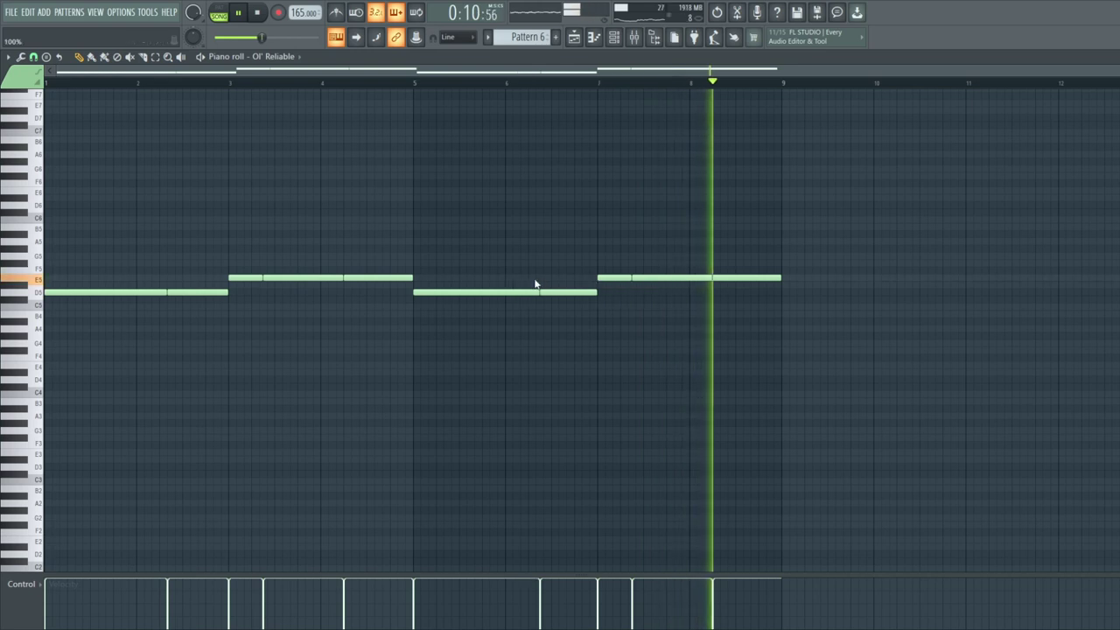
Place an A5 note over the second half of bar 8, ending at bar 9, and play from bar 7
{"action": "key", "text": "space"}
{"action": "left_click", "coordinate": [698, 87]}
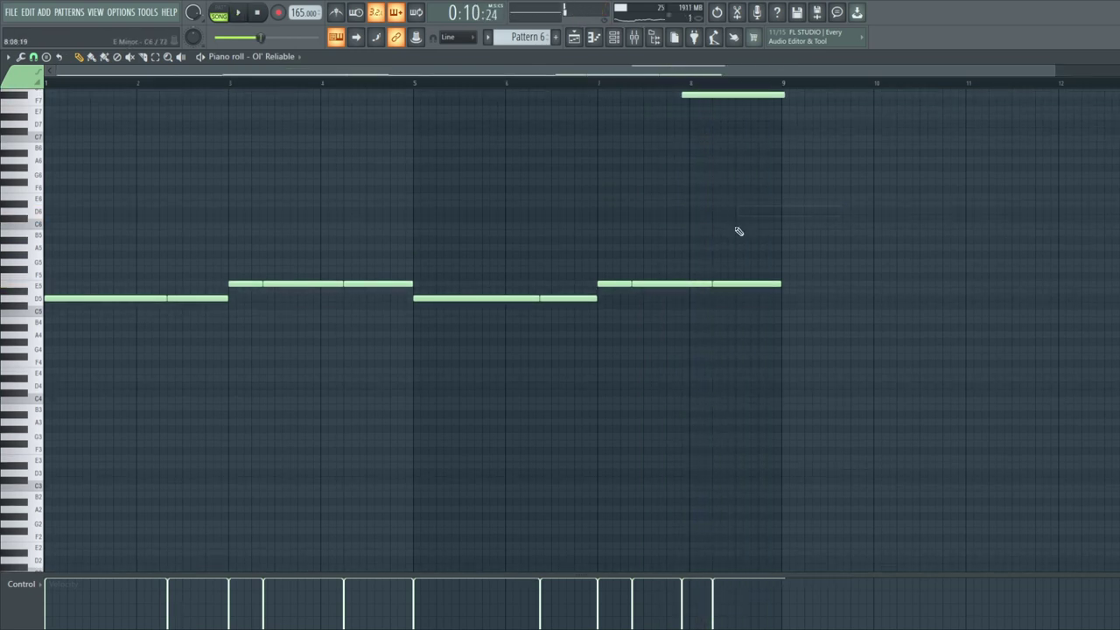
{"action": "right_click", "coordinate": [700, 94]}
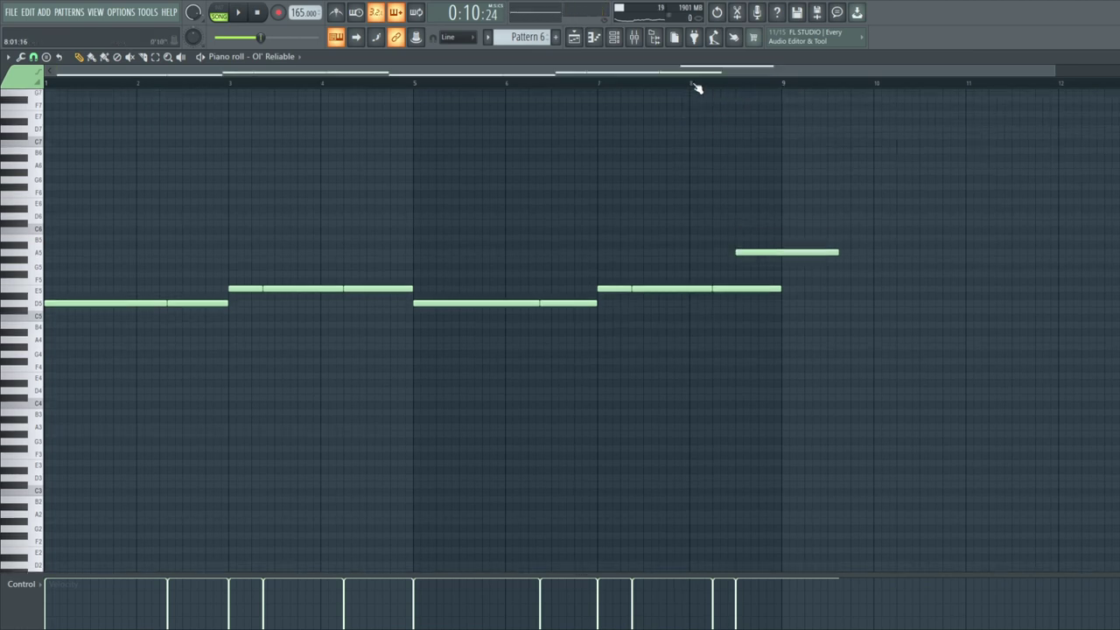
{"action": "key", "text": "space"}
{"action": "left_click_drag", "start_coordinate": [840, 250], "coordinate": [781, 263]}
{"action": "key", "text": "space"}
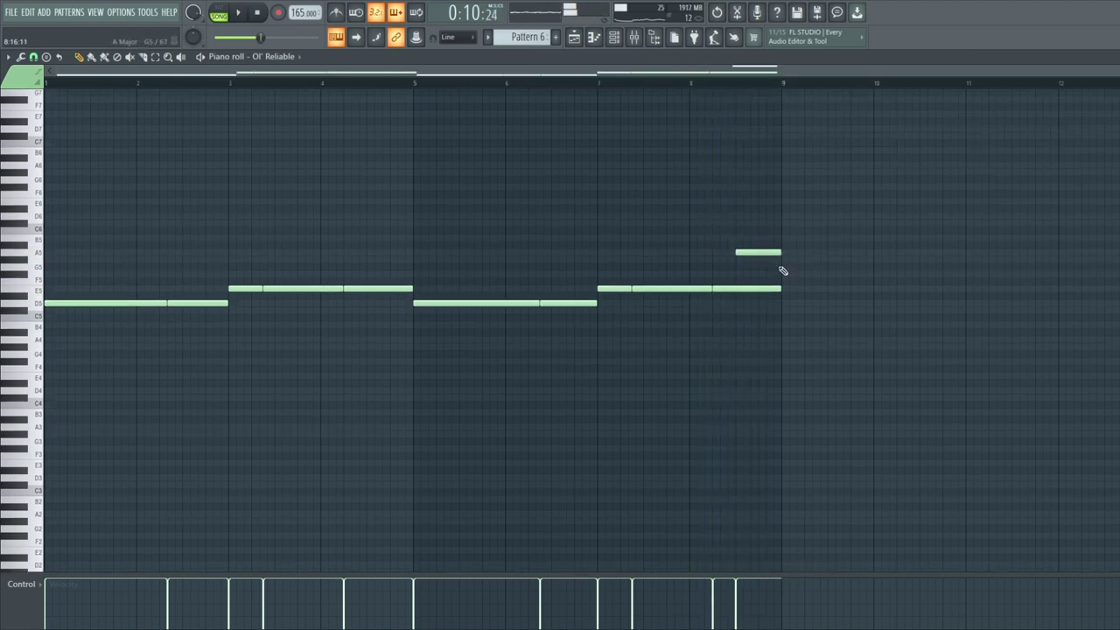
{"action": "left_click", "coordinate": [600, 84]}
{"action": "key", "text": "space"}
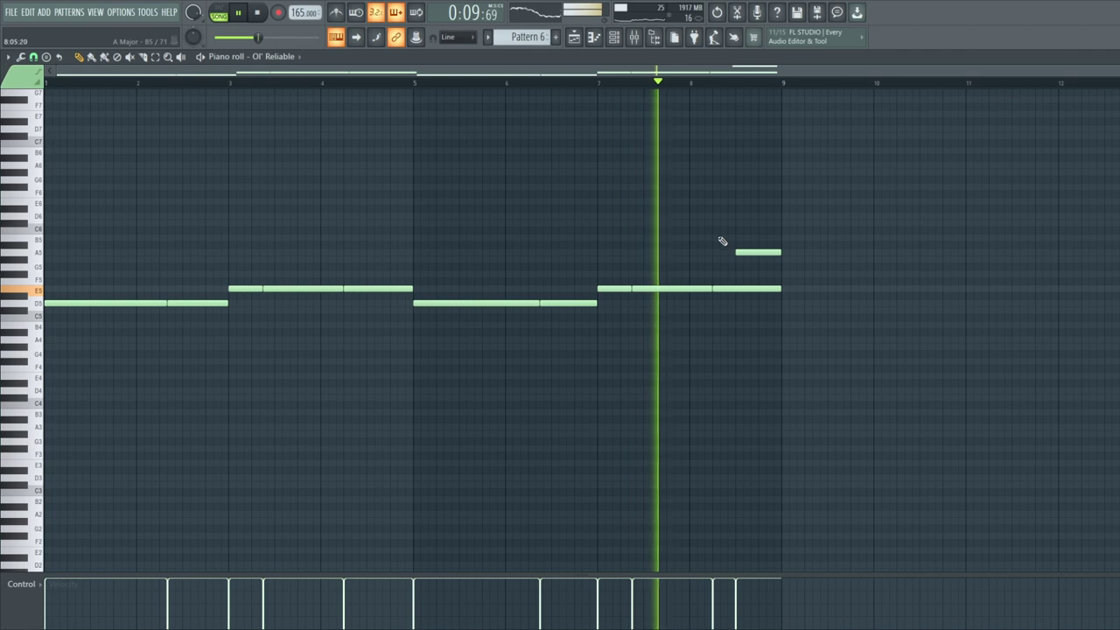
Shift the A5 note in bar 8 slightly later, end it at bar 9, and trim the last E5 note to its start
{"action": "mouse_move", "coordinate": [744, 253]}
{"action": "left_mouse_down"}
{"action": "mouse_move", "coordinate": [765, 252]}
{"action": "mouse_move", "coordinate": [749, 255]}
{"action": "left_mouse_up"}
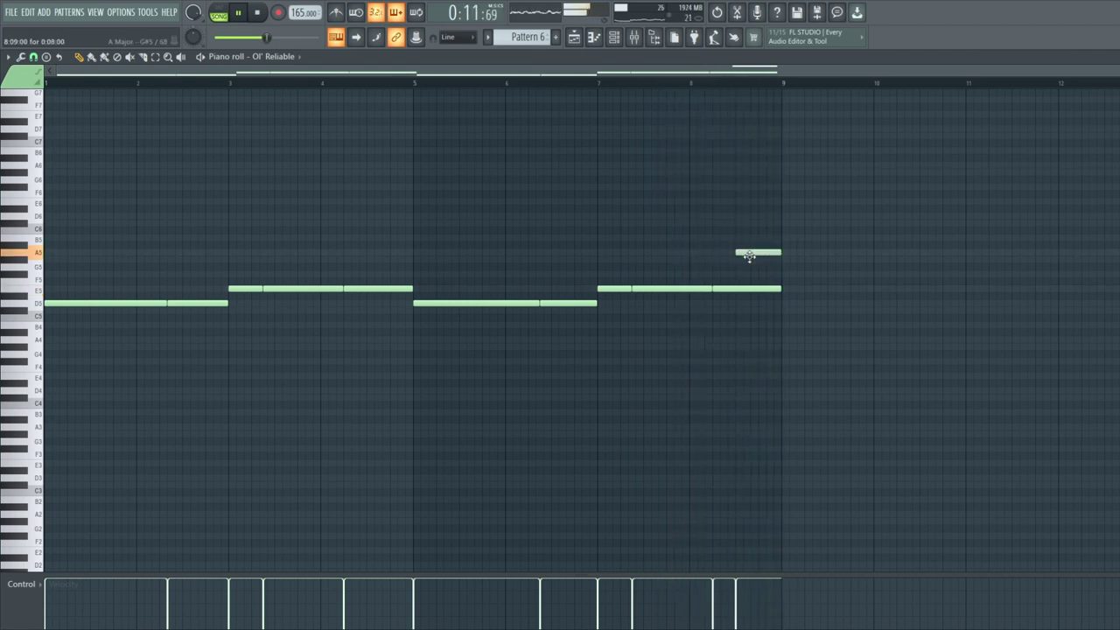
{"action": "key", "text": "space"}
{"action": "scroll", "coordinate": [764, 254], "scroll_direction": "up", "scroll_amount": 3}
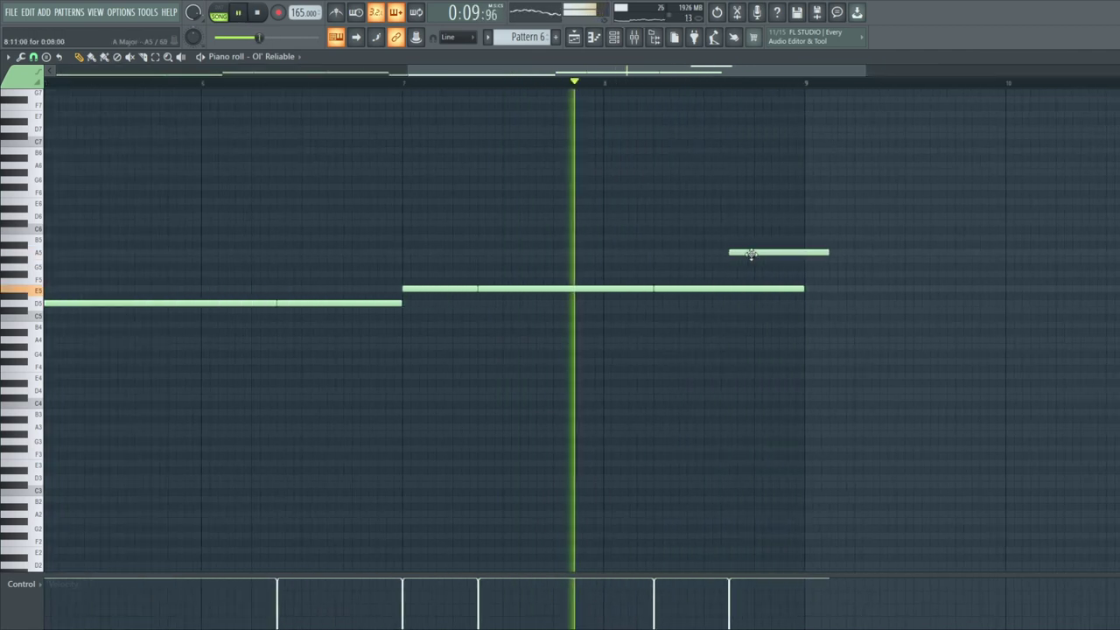
{"action": "left_click_drag", "start_coordinate": [805, 287], "coordinate": [726, 293]}
{"action": "key", "text": "space"}
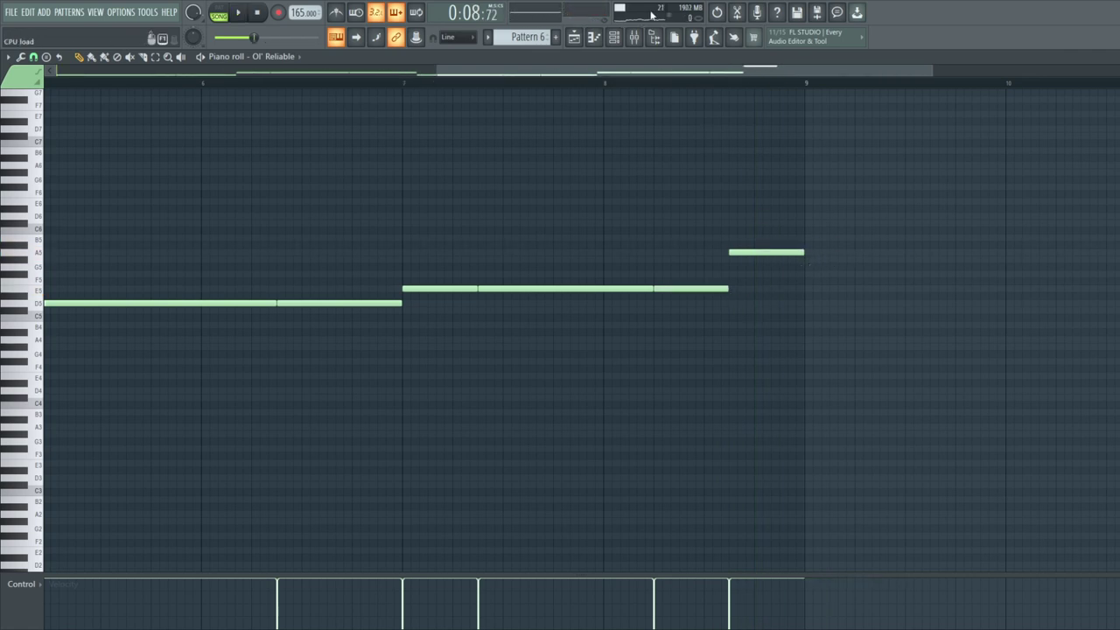
Add the Clap - Rig sample as a new channel below Ol' Reliable with a clap on step 9, and open its sampler settings
{"action": "left_click", "coordinate": [613, 38]}
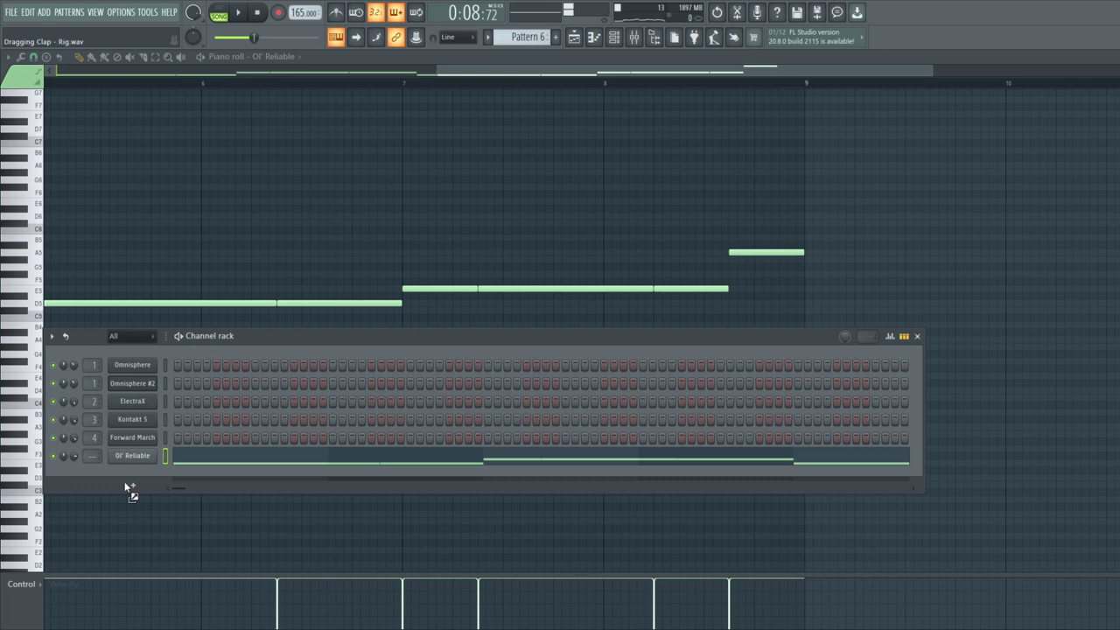
{"action": "left_click_drag", "start_coordinate": [128, 465], "coordinate": [131, 468]}
{"action": "key", "text": "space"}
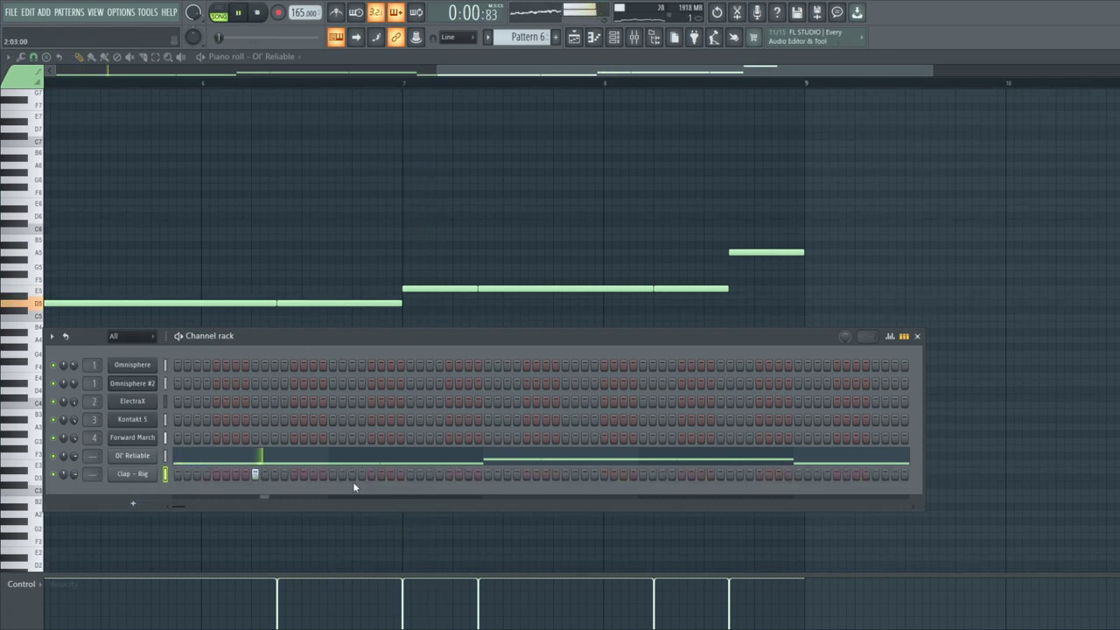
{"action": "left_click", "coordinate": [154, 473]}
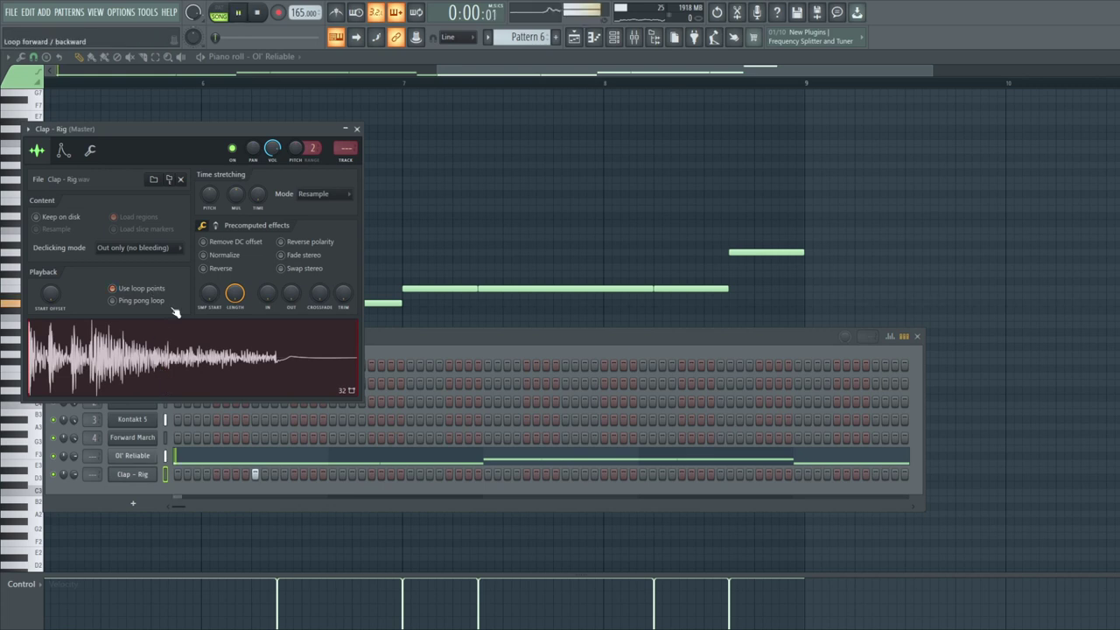
Place claps on steps 25, 41 and 57, and swap the clap sample for Clap - Real
{"action": "left_click", "coordinate": [273, 491]}
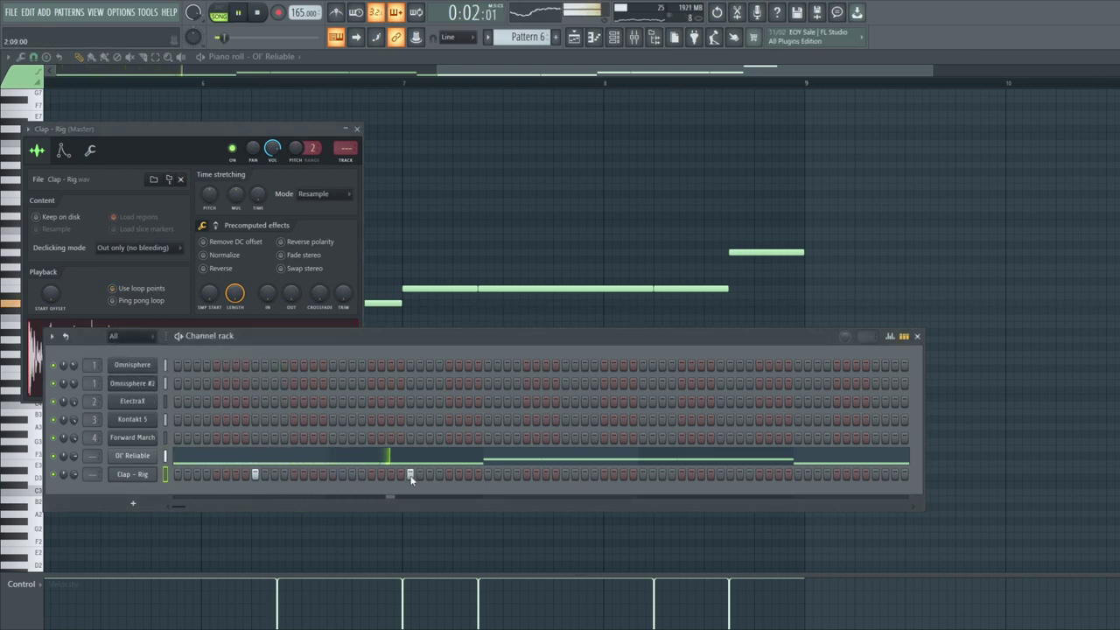
{"action": "left_click", "coordinate": [722, 475]}
{"action": "key", "text": "space"}
{"action": "scroll", "coordinate": [133, 474], "scroll_direction": "down", "scroll_amount": 1}
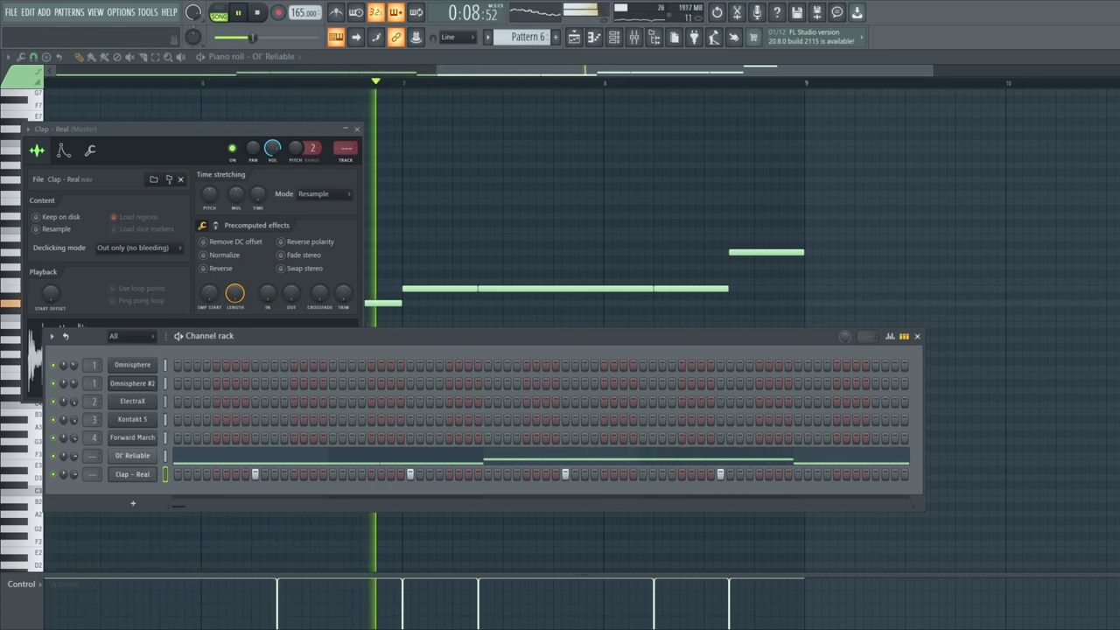
Add Hi Hat 10 with a hit on every second step, and the Edison kick sample with a hit on step 1
{"action": "left_click_drag", "start_coordinate": [127, 496], "coordinate": [295, 505]}
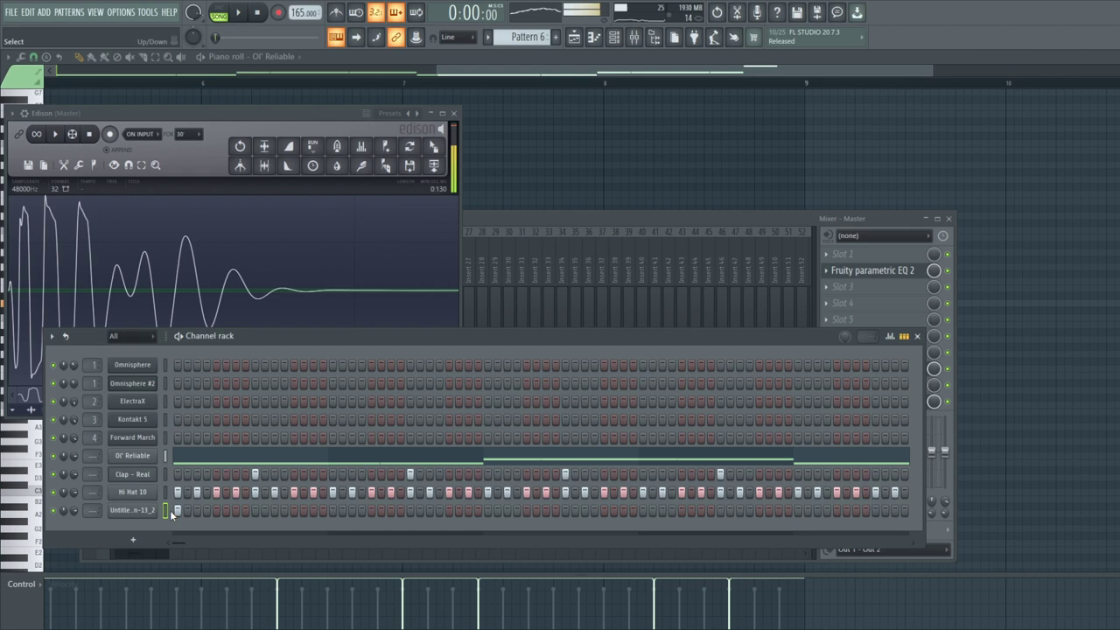
{"action": "key", "text": "space"}
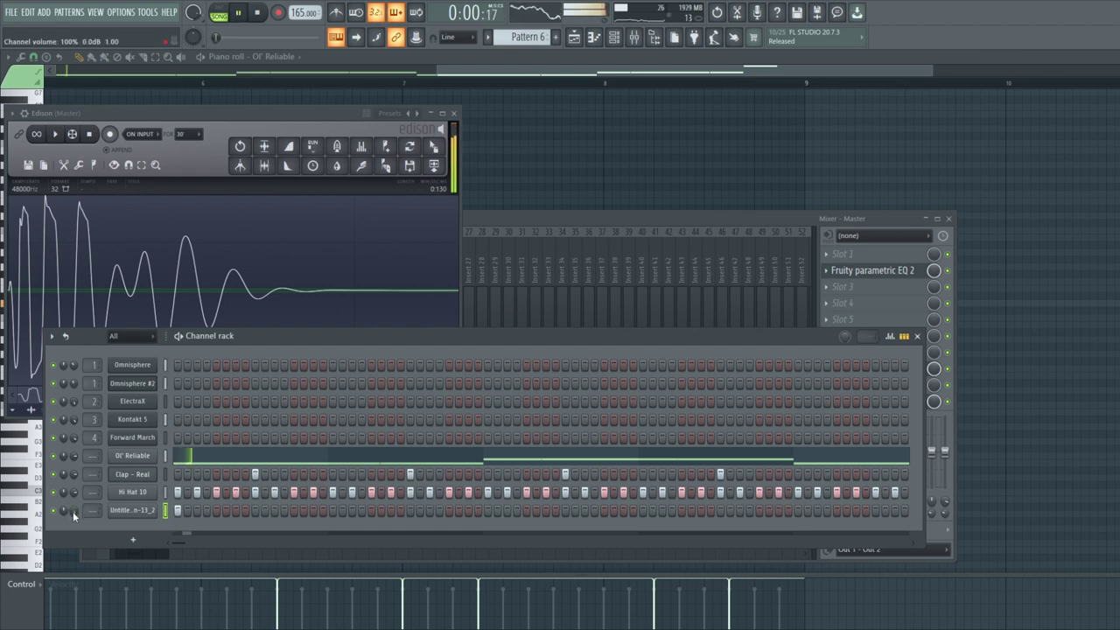
Try extra kick hits on step 19 and on step 21 while playing the beat
{"action": "left_click", "coordinate": [351, 511]}
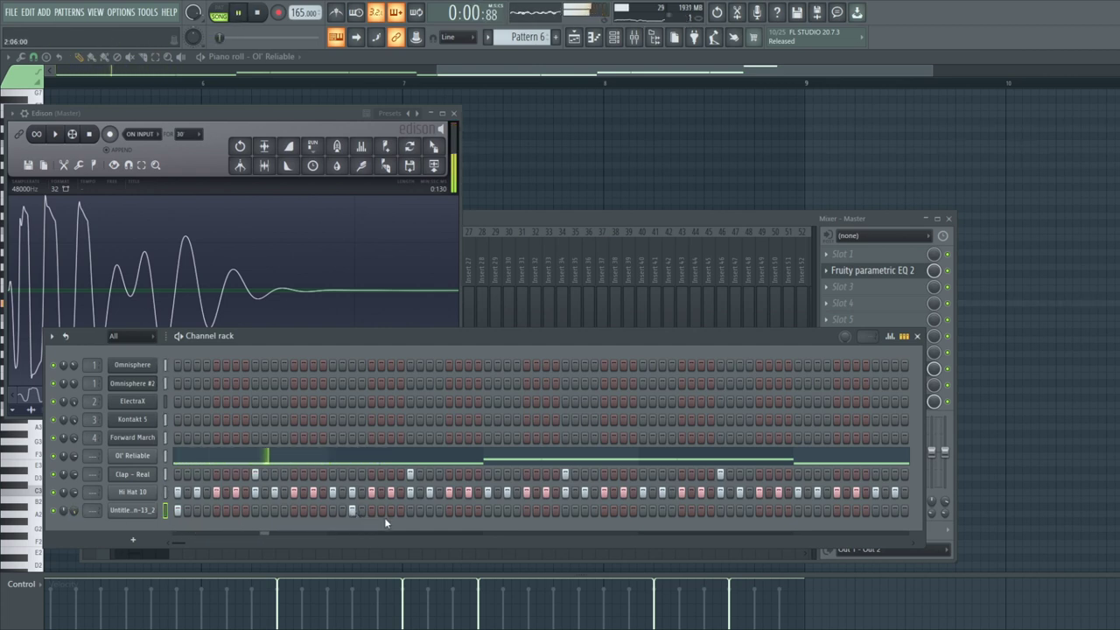
{"action": "left_click", "coordinate": [351, 510]}
{"action": "left_click", "coordinate": [371, 511]}
{"action": "key", "text": "space"}
{"action": "left_click", "coordinate": [132, 510]}
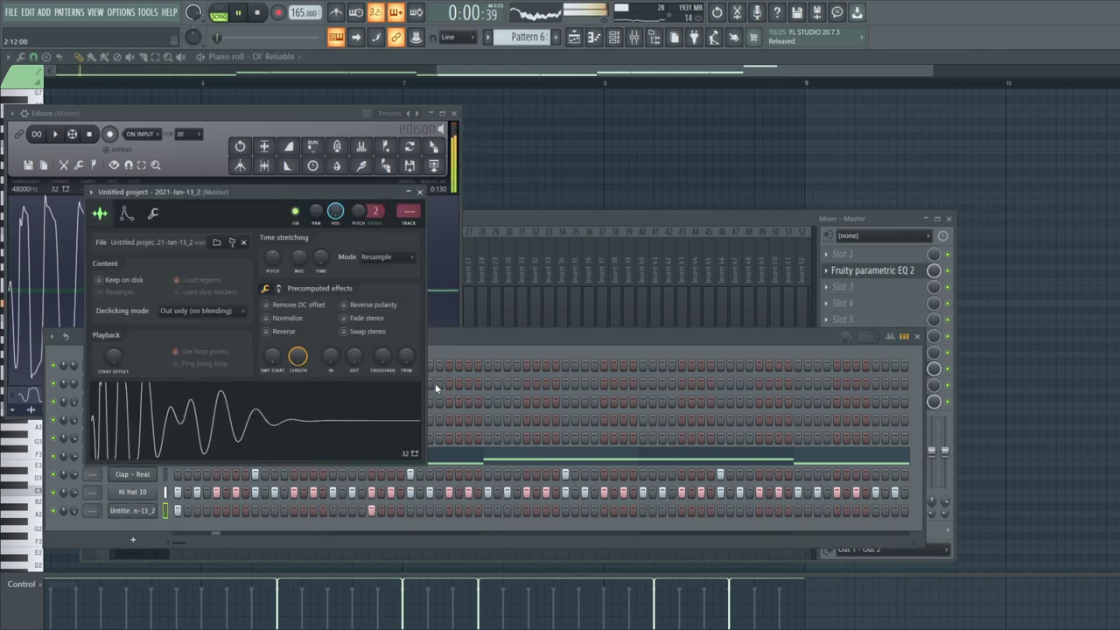
{"action": "left_click", "coordinate": [460, 347]}
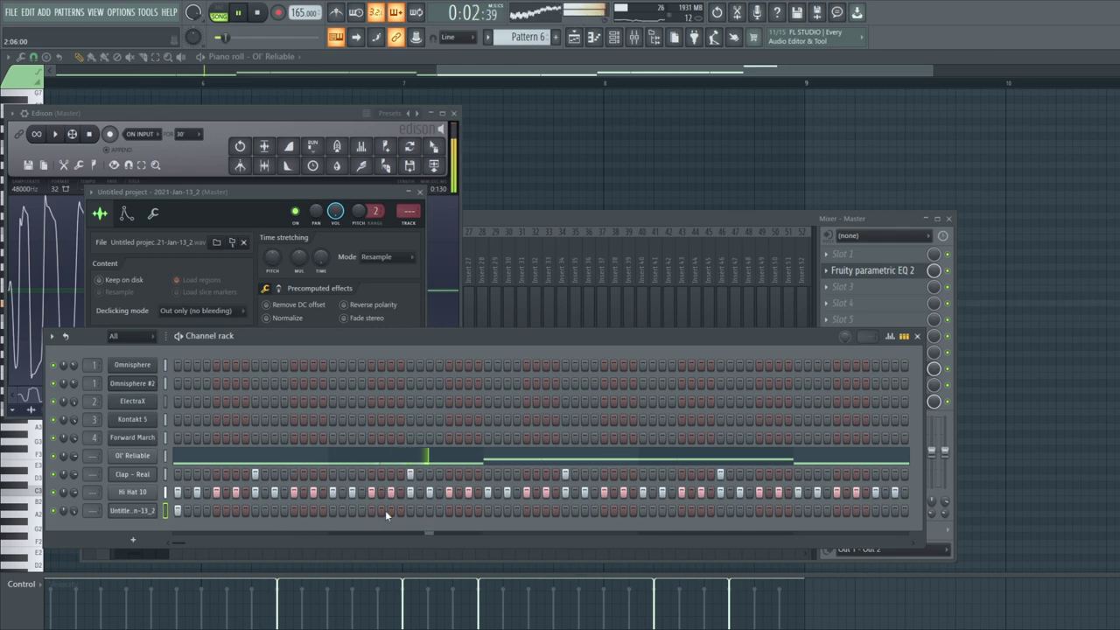
Move the split between the two D5 bass notes in bar 2 slightly later and return to the channel rack
{"action": "left_click", "coordinate": [387, 457]}
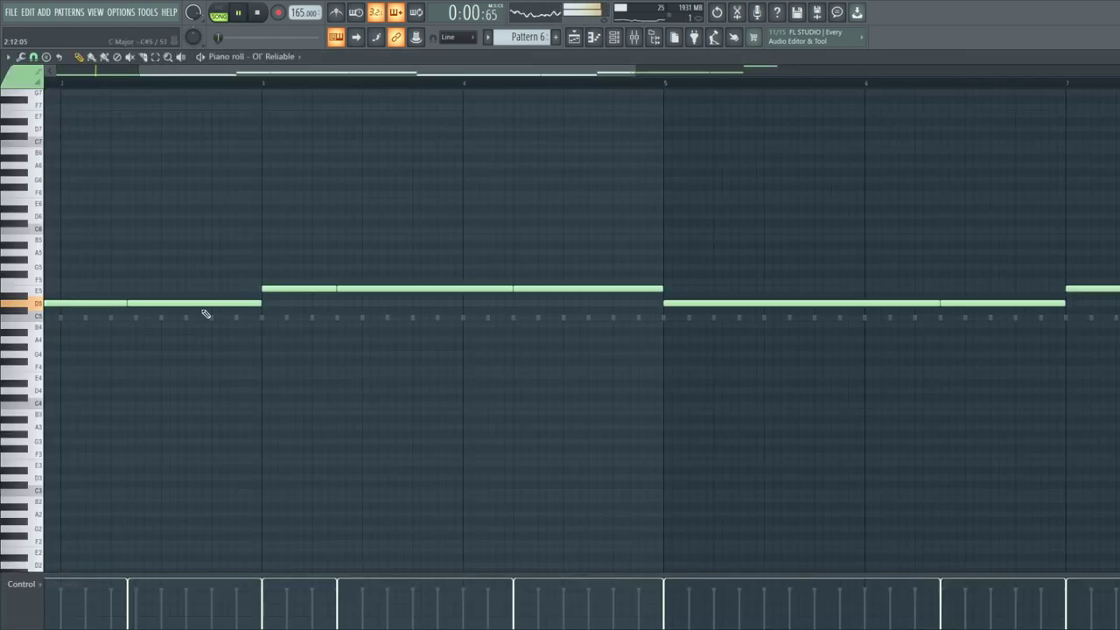
{"action": "left_click_drag", "start_coordinate": [269, 303], "coordinate": [265, 303]}
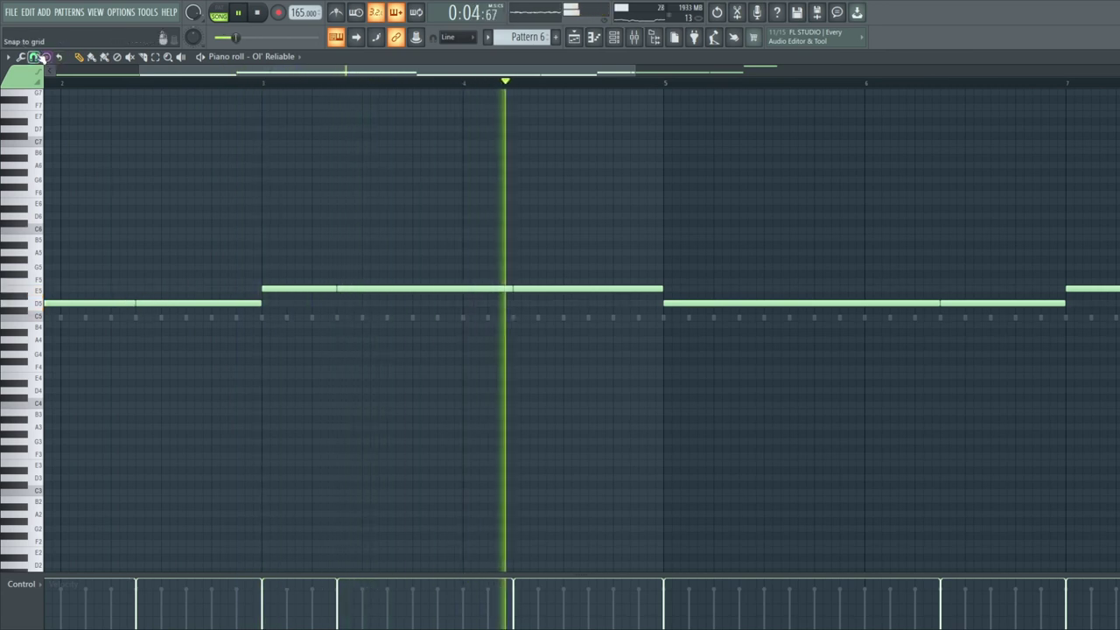
{"action": "key", "text": "F6"}
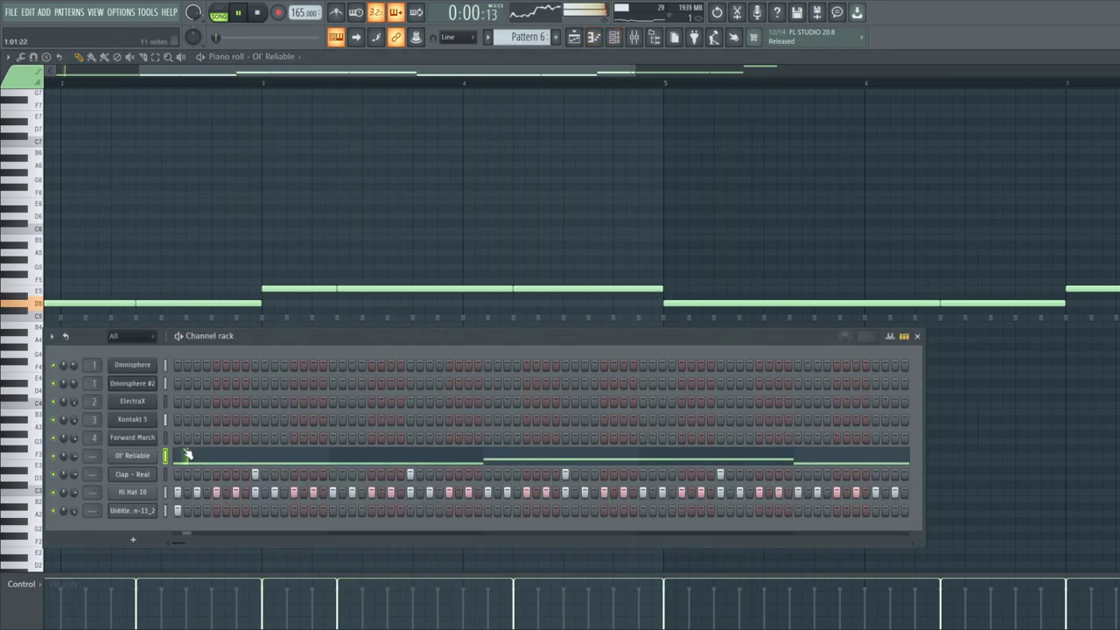
Place kick hits on steps 21, 33, 39, 53 and 65 while the beat plays
{"action": "left_click", "coordinate": [371, 510]}
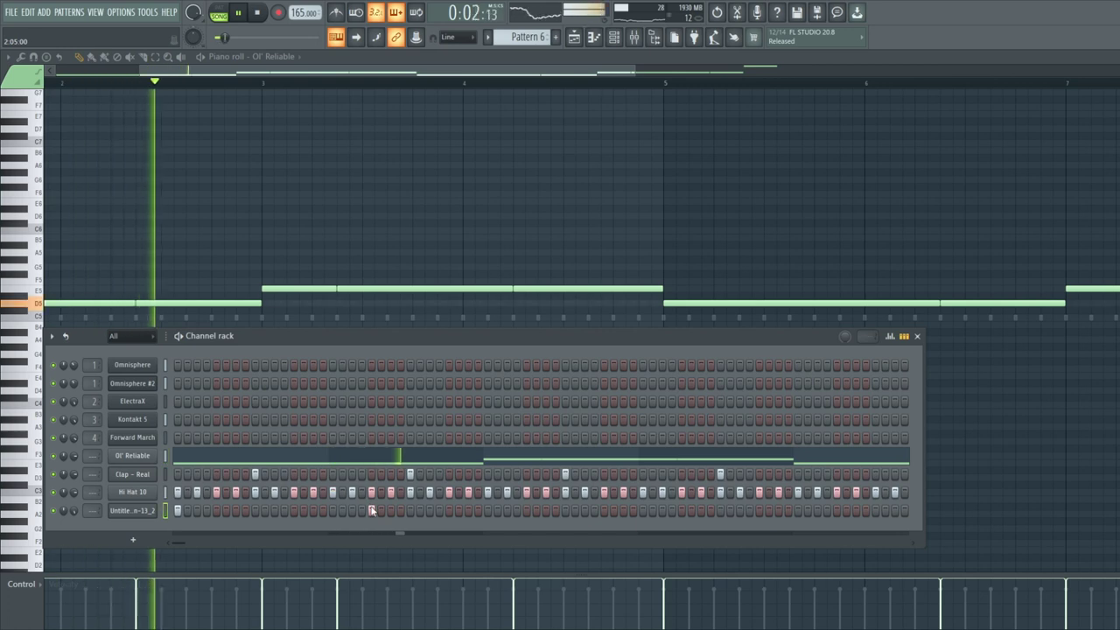
{"action": "left_click", "coordinate": [497, 510]}
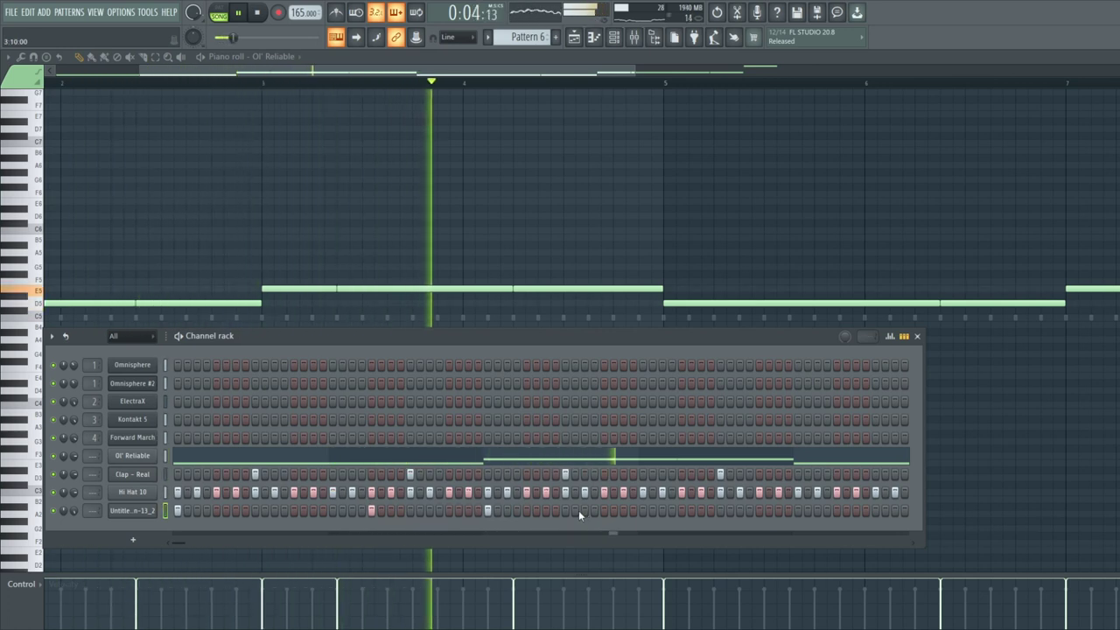
{"action": "left_click", "coordinate": [544, 510]}
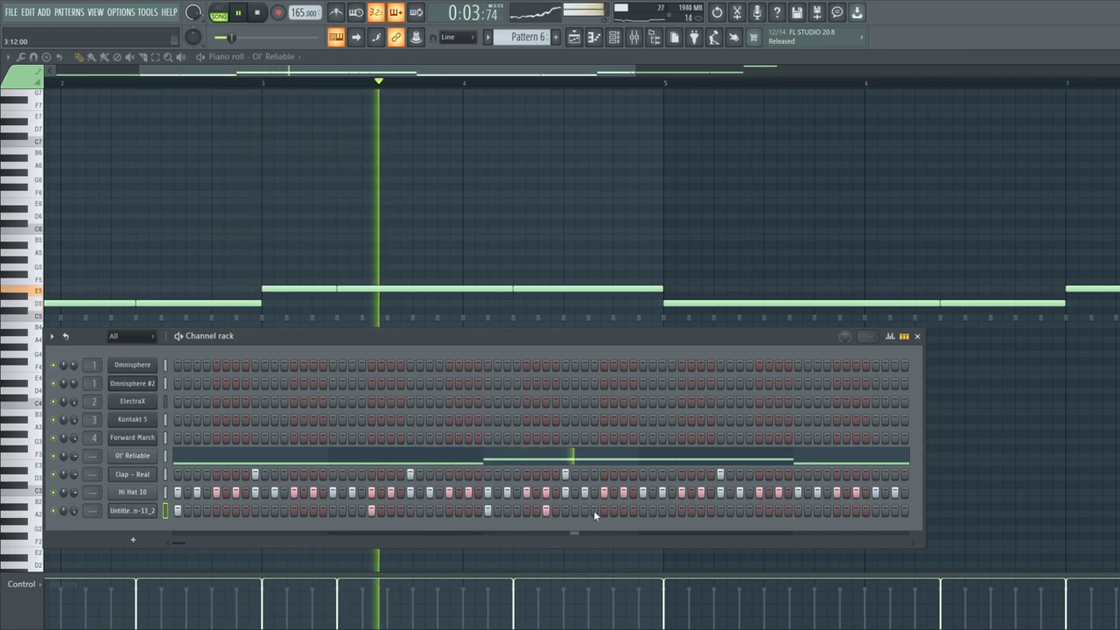
{"action": "left_click", "coordinate": [681, 510]}
{"action": "left_click", "coordinate": [798, 511]}
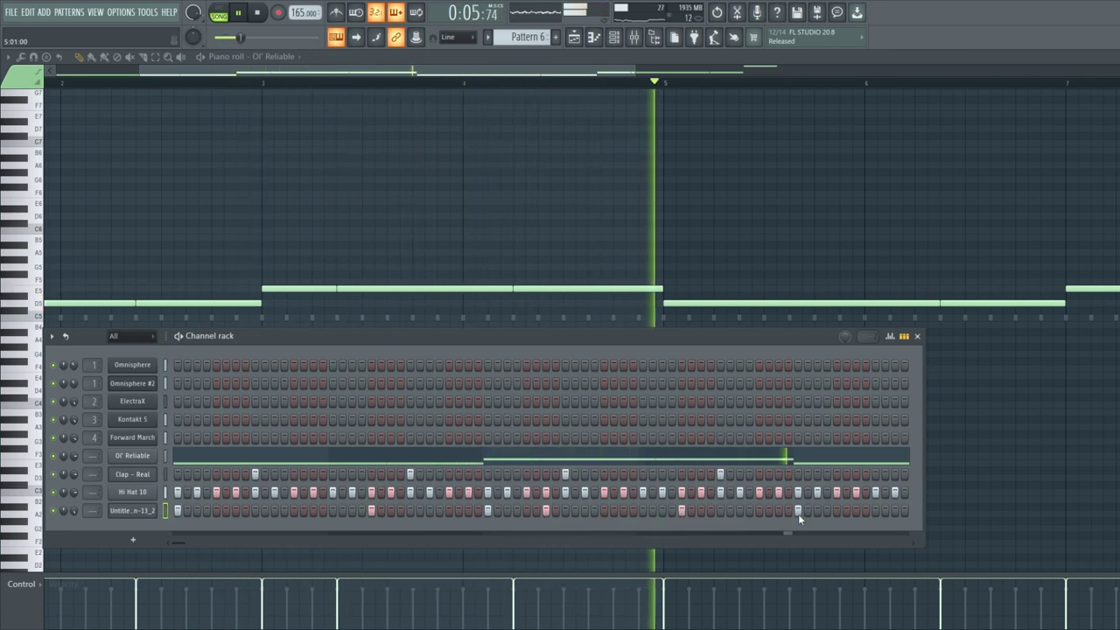
Duplicate the kick notes of bars 1 to 4 into bars 5 to 8 in the kick channel's piano roll
{"action": "right_click", "coordinate": [145, 512]}
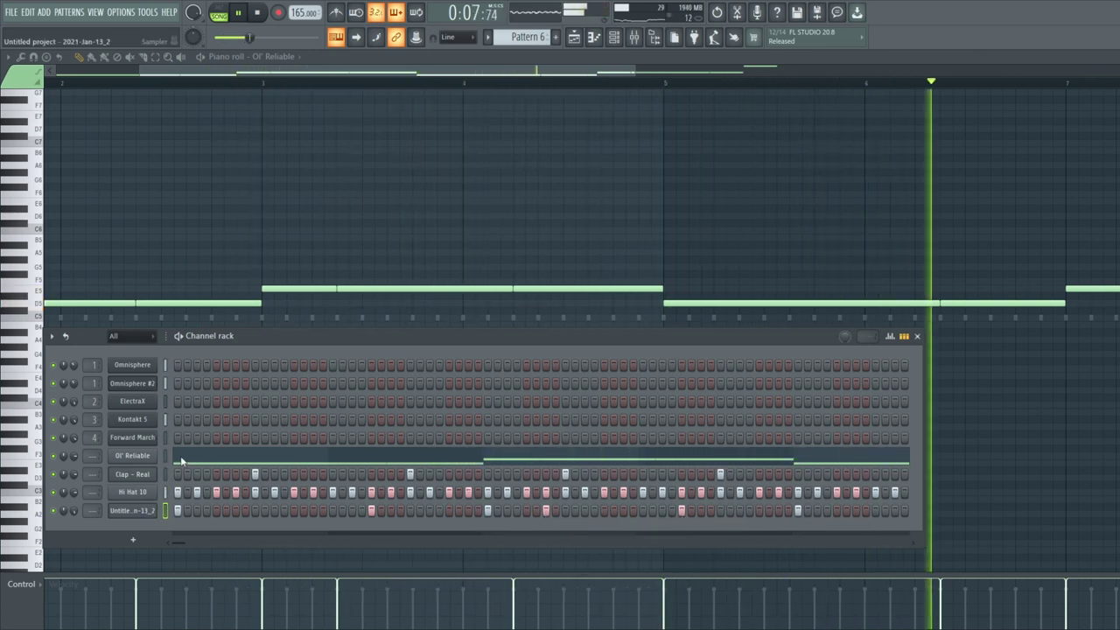
{"action": "left_click", "coordinate": [181, 461]}
{"action": "scroll", "coordinate": [524, 322], "scroll_direction": "down", "scroll_amount": 3}
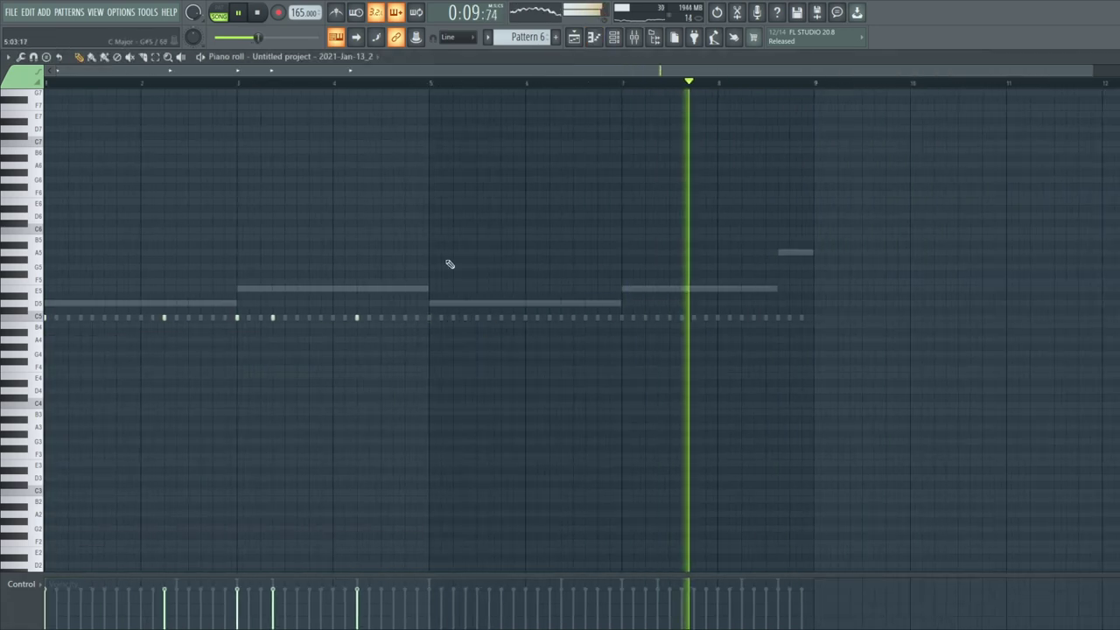
{"action": "key", "text": "ctrl+a"}
{"action": "left_click_drag", "start_coordinate": [432, 84], "coordinate": [45, 84]}
{"action": "key", "text": "ctrl+b"}
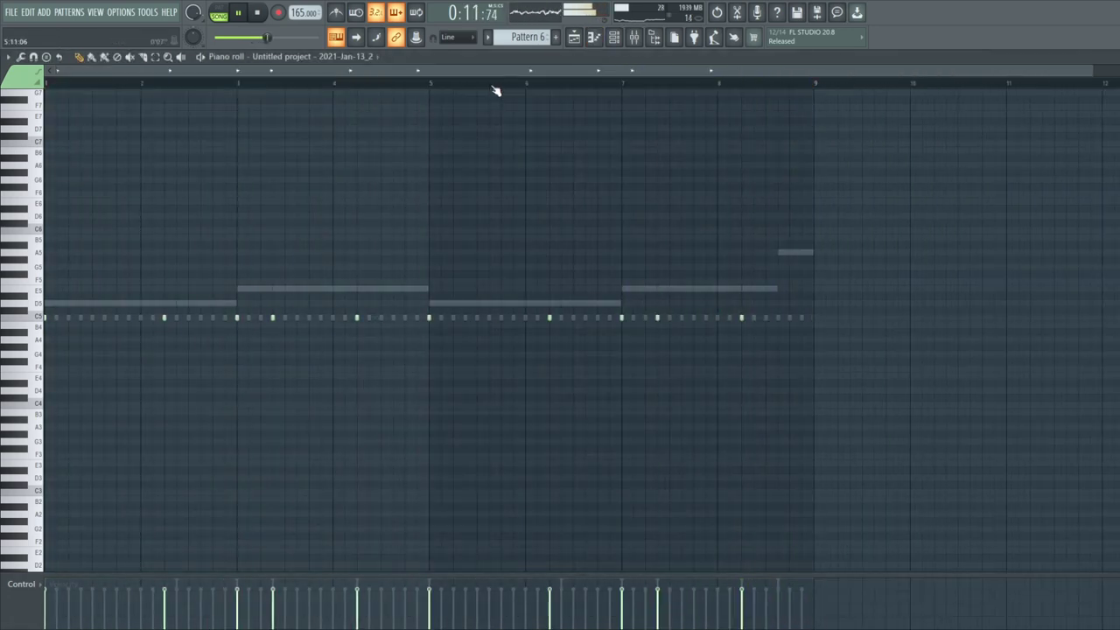
{"action": "key", "text": "ctrl+a"}
{"action": "key", "text": "space"}
{"action": "left_click", "coordinate": [446, 85]}
Swap the kick sample for Kick 5 and transpose all its notes to B4 during playback
{"action": "left_click", "coordinate": [575, 38]}
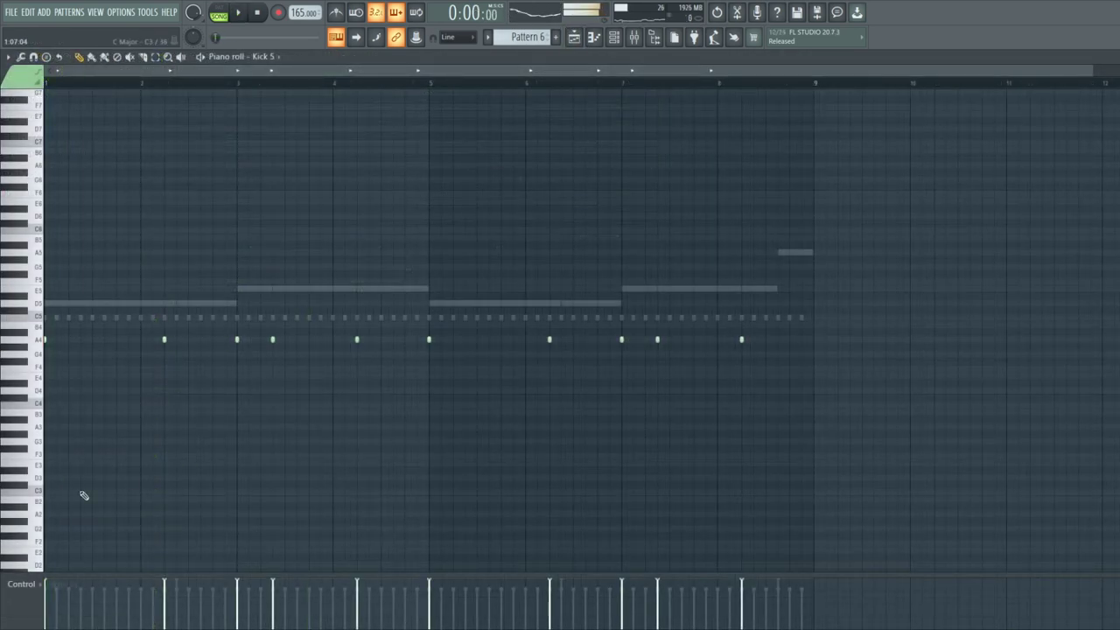
{"action": "key", "text": "space"}
{"action": "key", "text": "ctrl+a"}
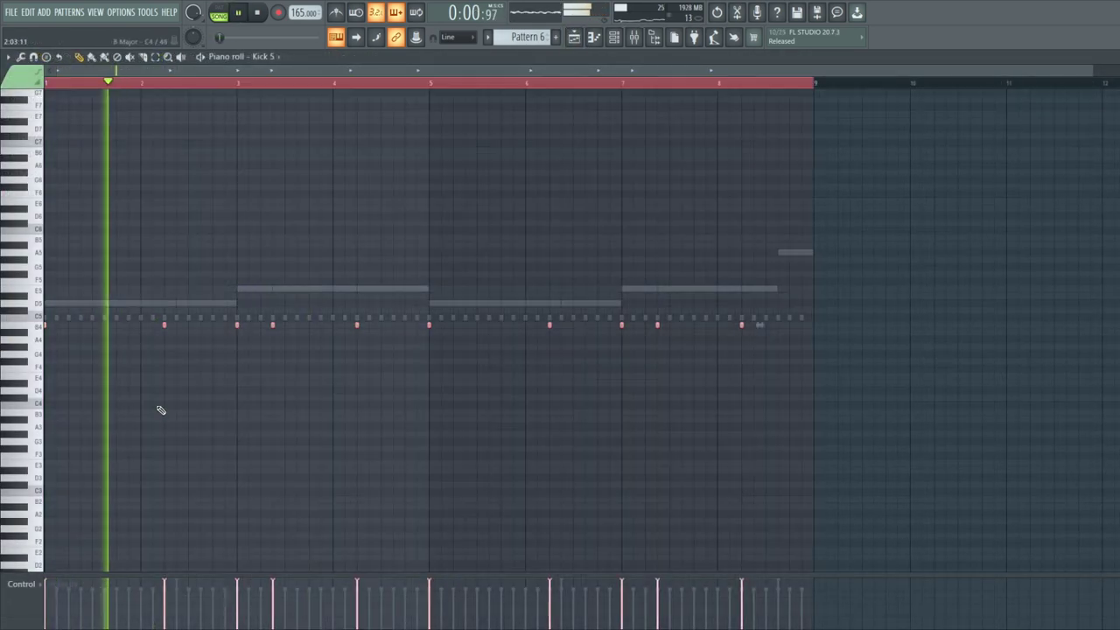
Replace the kick channel's sample with Kick 1, play the beat and close the sampler window
{"action": "left_click", "coordinate": [591, 38]}
{"action": "left_click", "coordinate": [582, 38]}
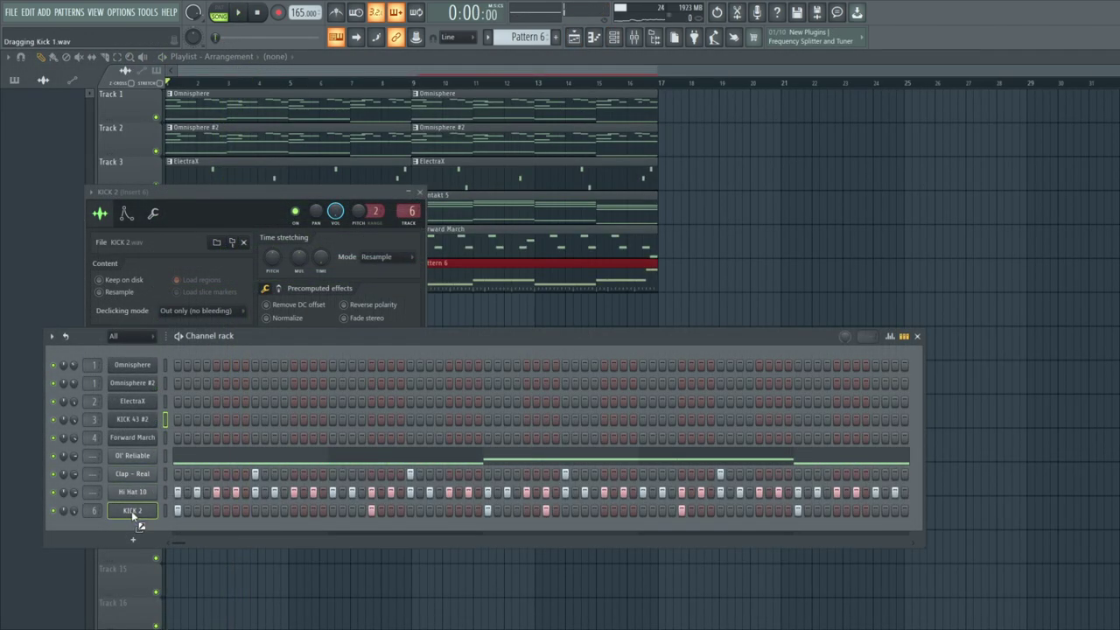
{"action": "left_click_drag", "start_coordinate": [133, 514], "coordinate": [133, 515]}
{"action": "key", "text": "space"}
{"action": "left_click", "coordinate": [420, 192]}
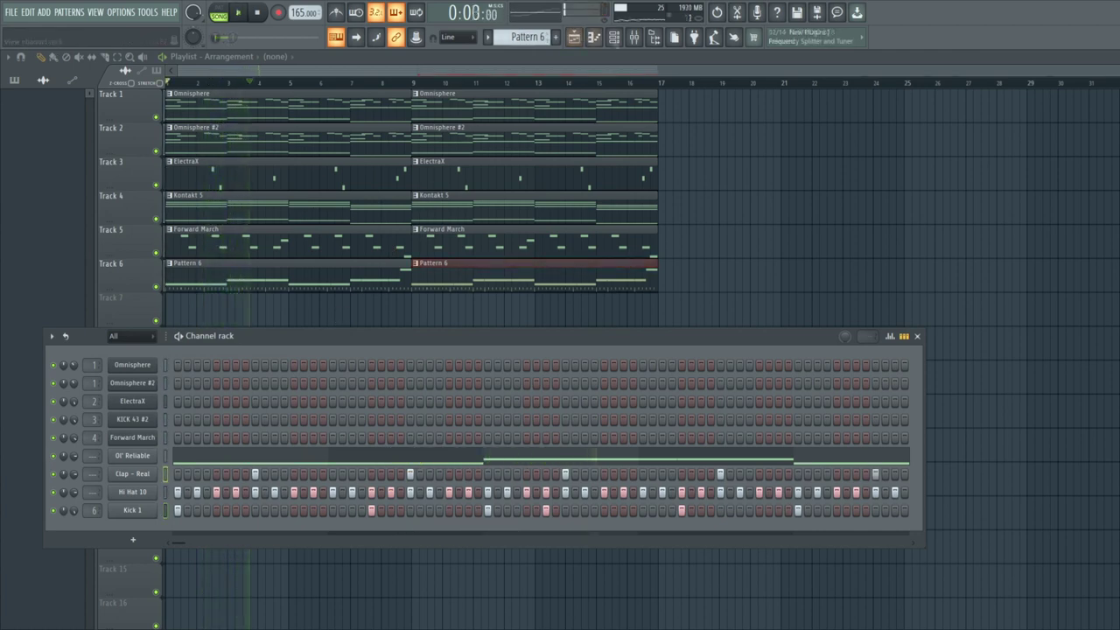
Add Snare 10 as a new channel below the kick and place snare hits on steps 19, 47 and 51
{"action": "left_click_drag", "start_coordinate": [132, 524], "coordinate": [132, 525]}
{"action": "key", "text": "space"}
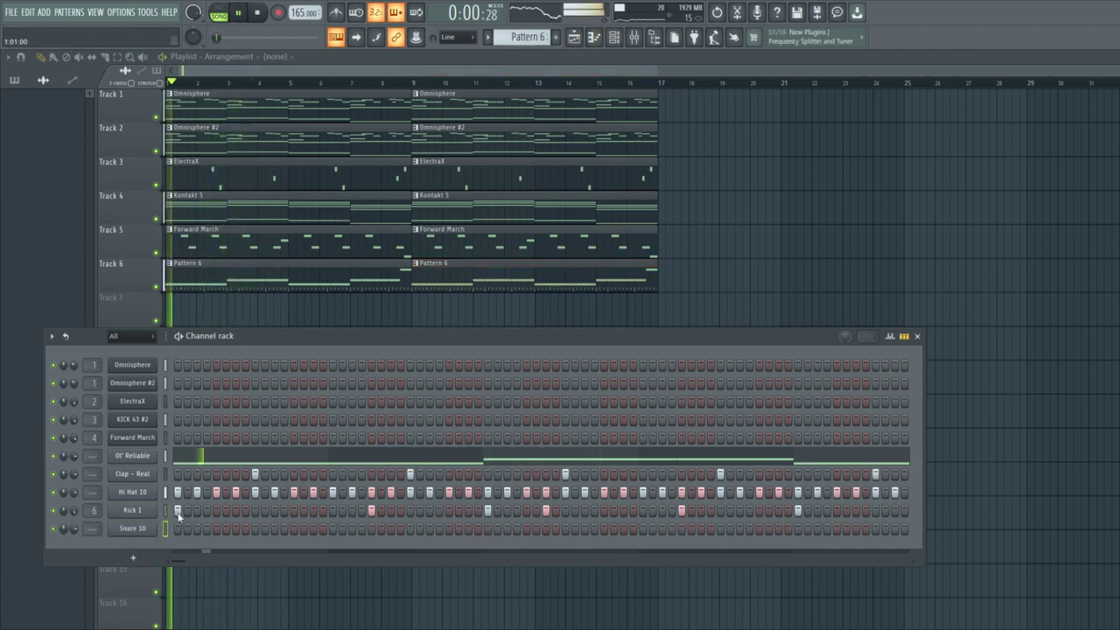
{"action": "left_click", "coordinate": [353, 529]}
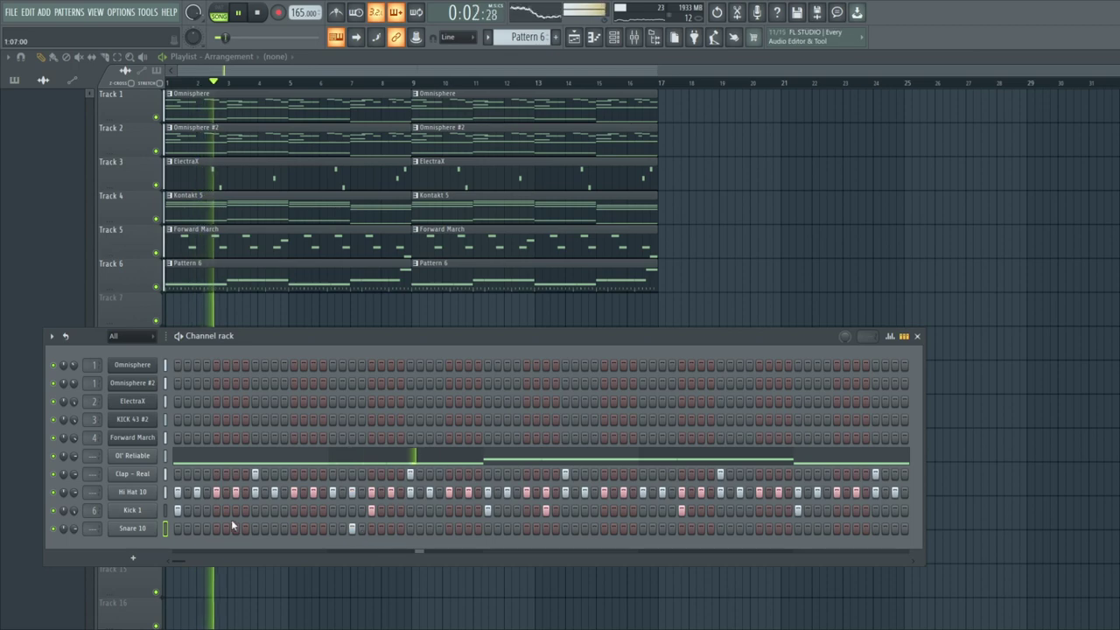
{"action": "left_click", "coordinate": [623, 529]}
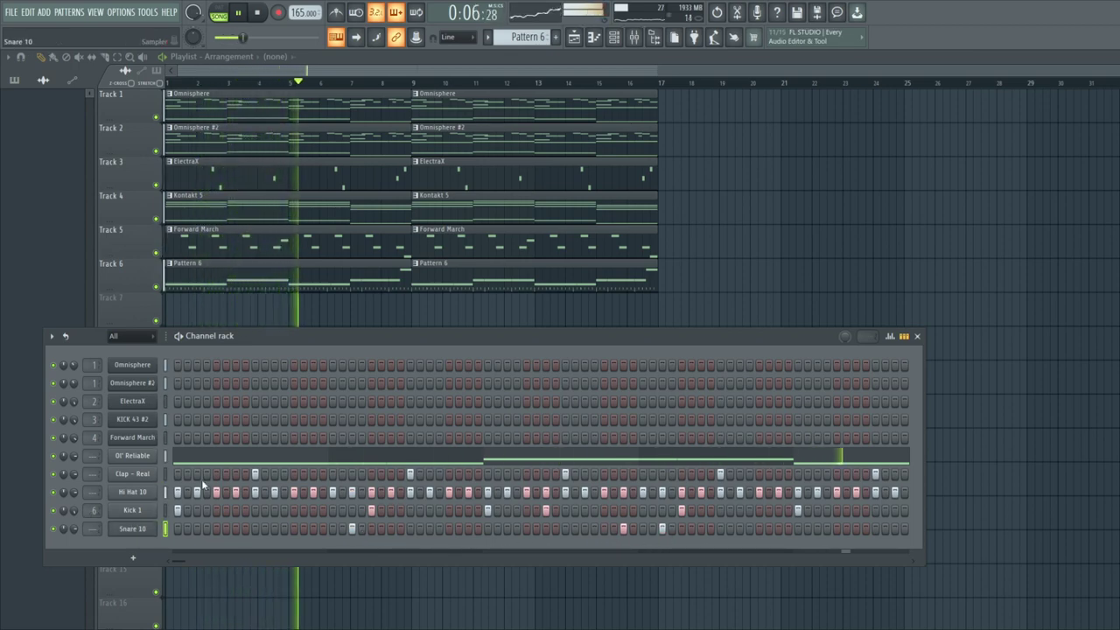
Duplicate the Snare 10 notes of bars 1 to 4 into bars 5 to 8 in the piano roll
{"action": "key", "text": "F7"}
{"action": "left_click_drag", "start_coordinate": [427, 84], "coordinate": [45, 83]}
{"action": "key", "text": "ctrl+b"}
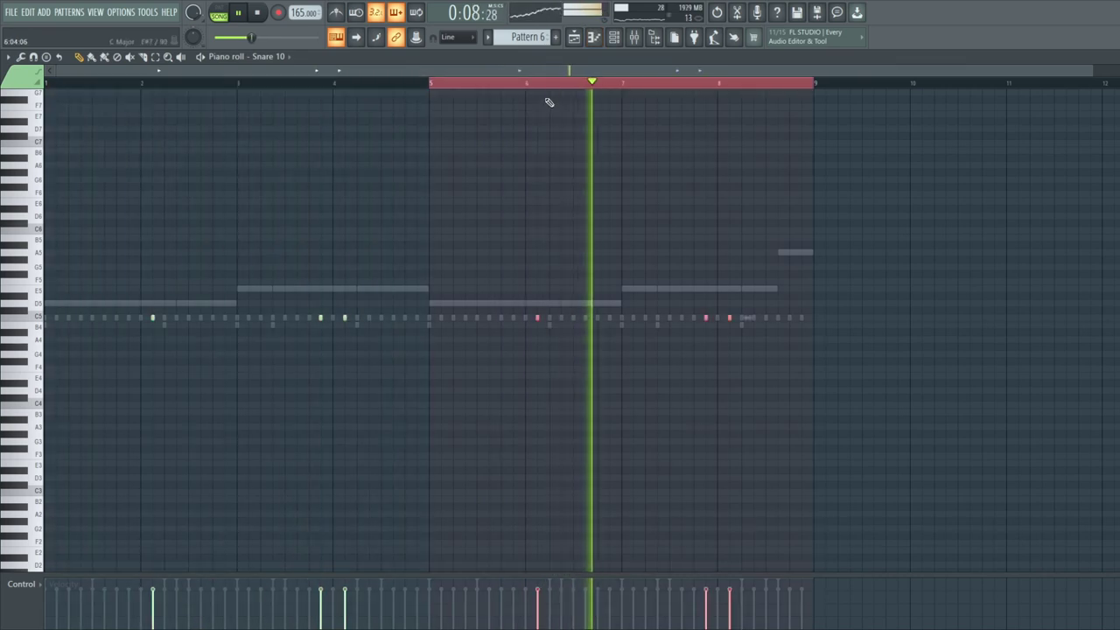
Check the Snare 10 sampler settings and play the arrangement from the start in the playlist
{"action": "left_click", "coordinate": [614, 37]}
{"action": "key", "text": "space"}
{"action": "left_click", "coordinate": [132, 529]}
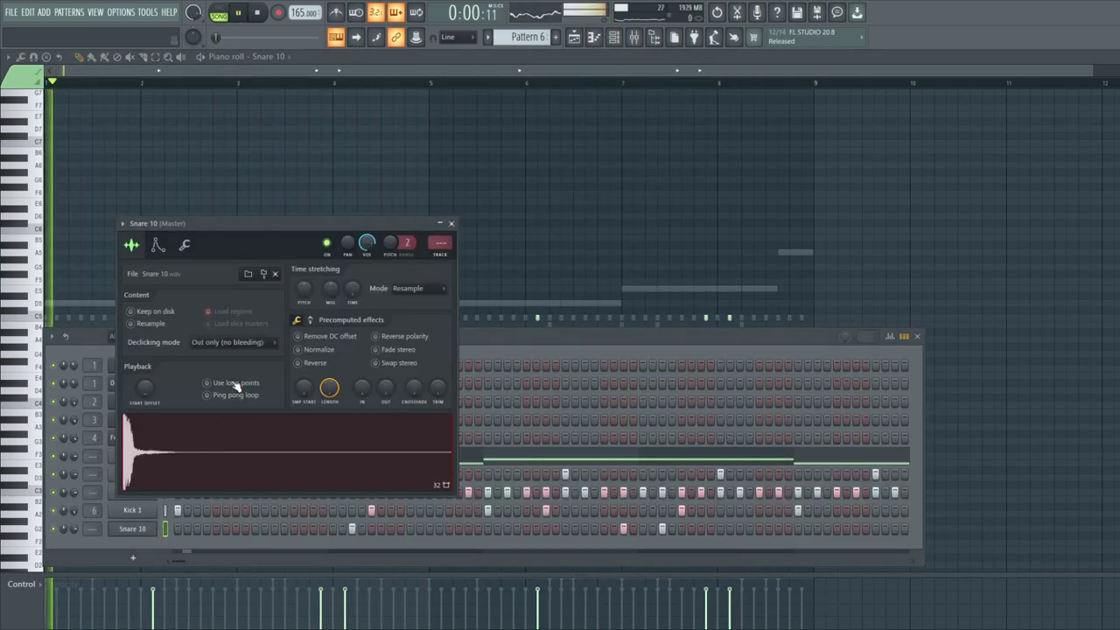
{"action": "left_click", "coordinate": [515, 92]}
{"action": "left_click", "coordinate": [574, 37]}
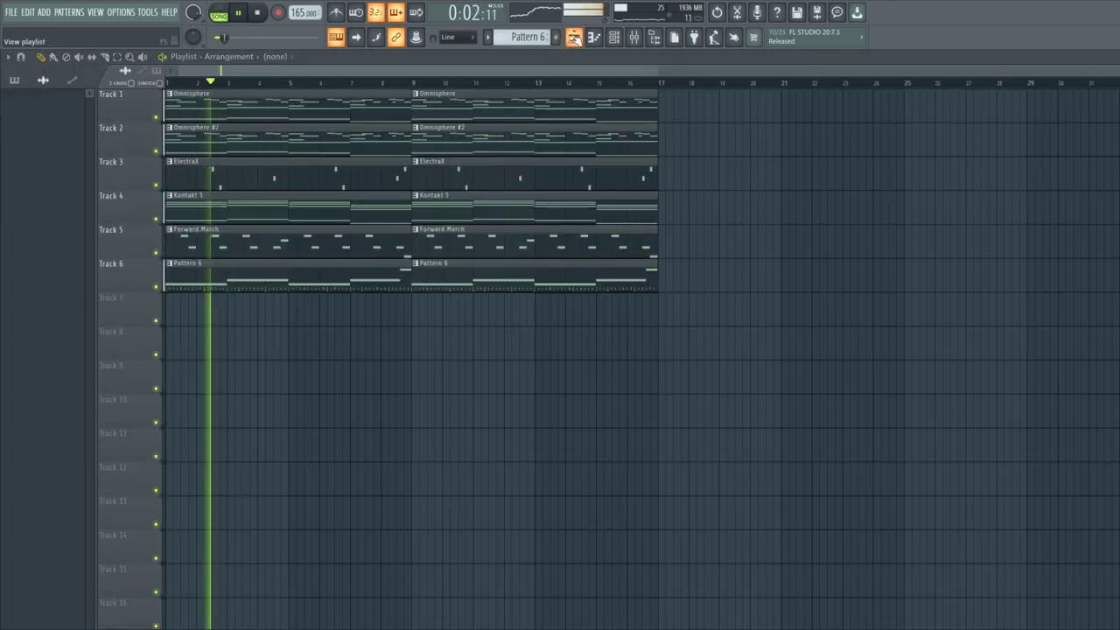
{"action": "key", "text": "F6"}
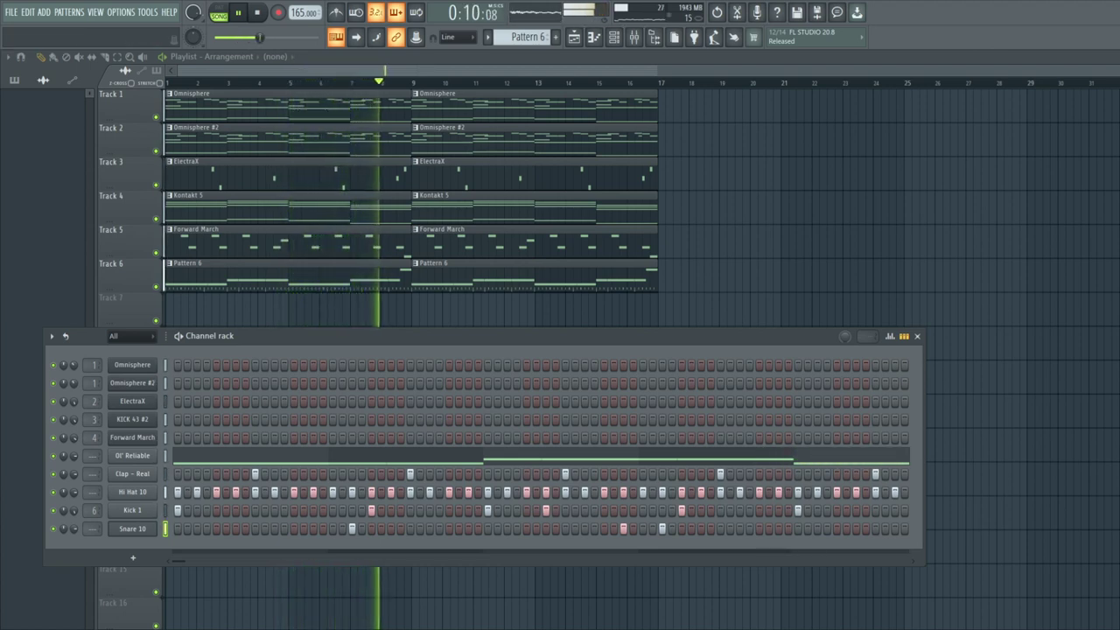
{"action": "key", "text": "space"}
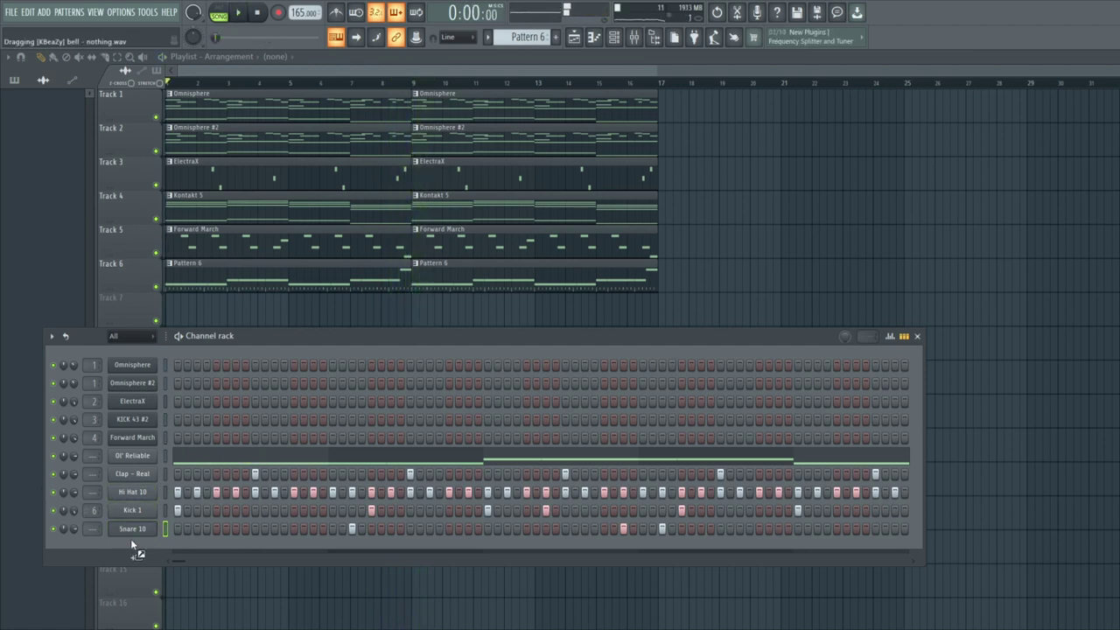
Layer the Omnisphere melody with "[KBeaZy] bell - nothing" and a second KBeaZy sample as new channels carrying the same notes, and play each
{"action": "left_click_drag", "start_coordinate": [120, 351], "coordinate": [120, 353]}
{"action": "left_click", "coordinate": [260, 95]}
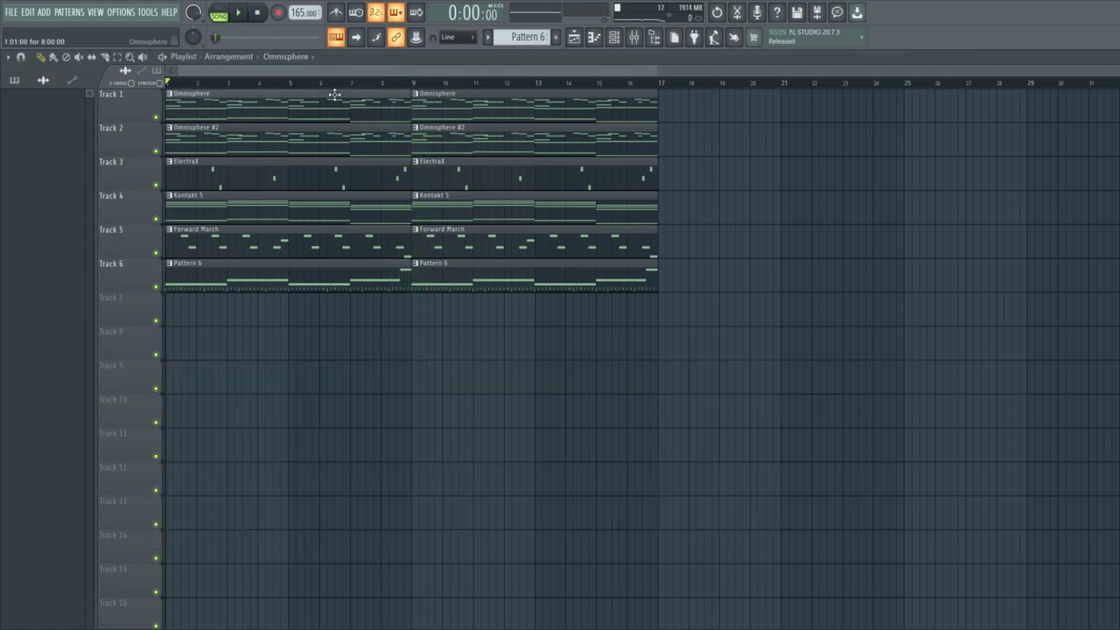
{"action": "left_click", "coordinate": [614, 38]}
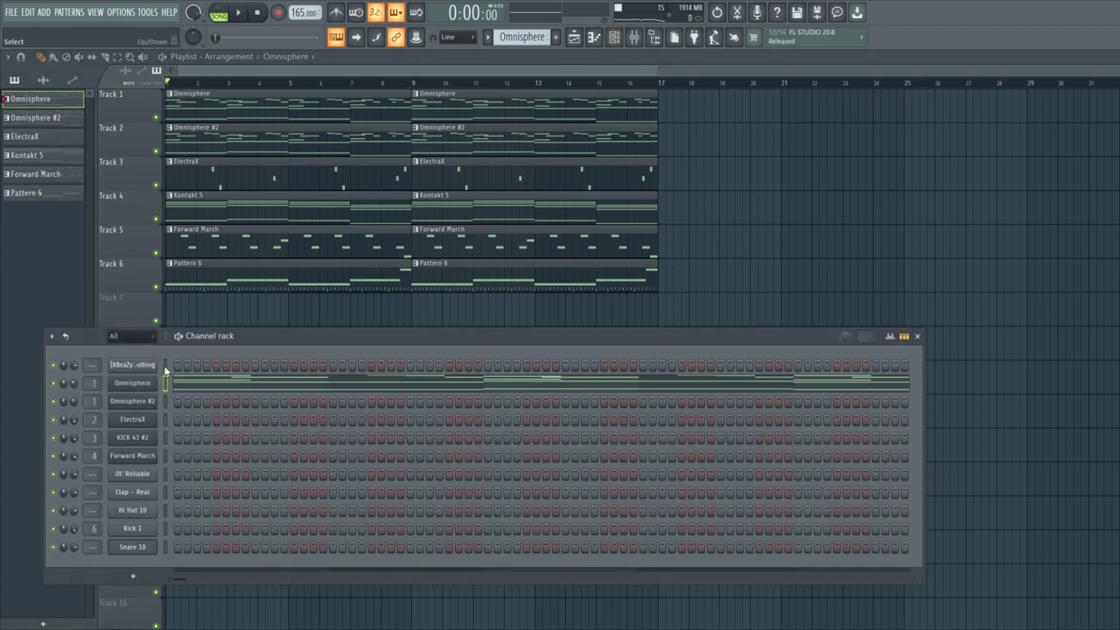
{"action": "key", "text": "space"}
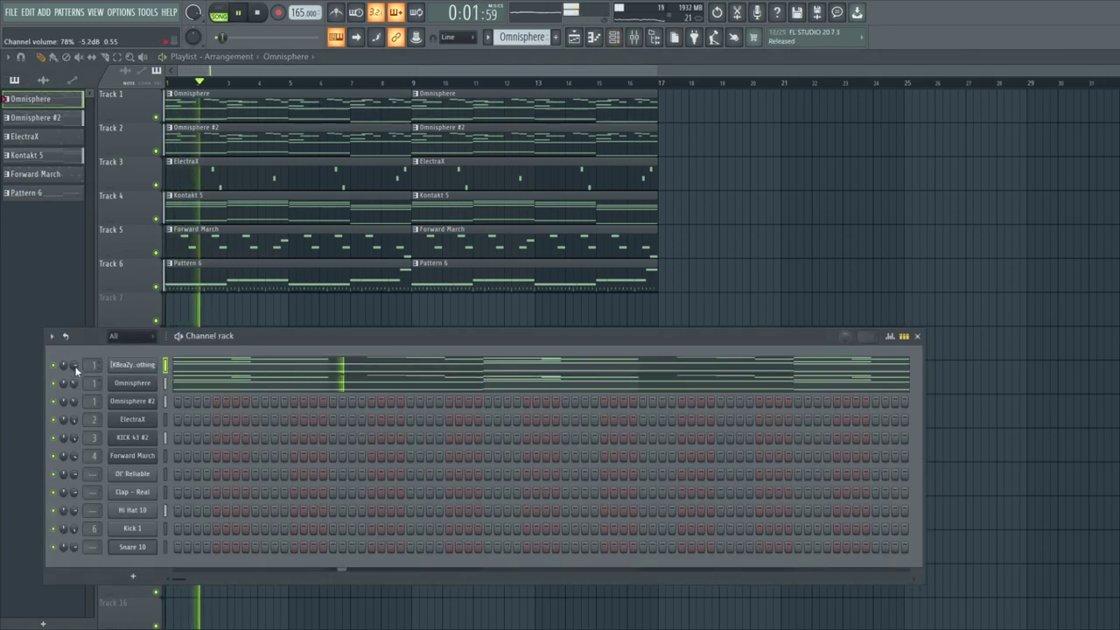
{"action": "key", "text": "space"}
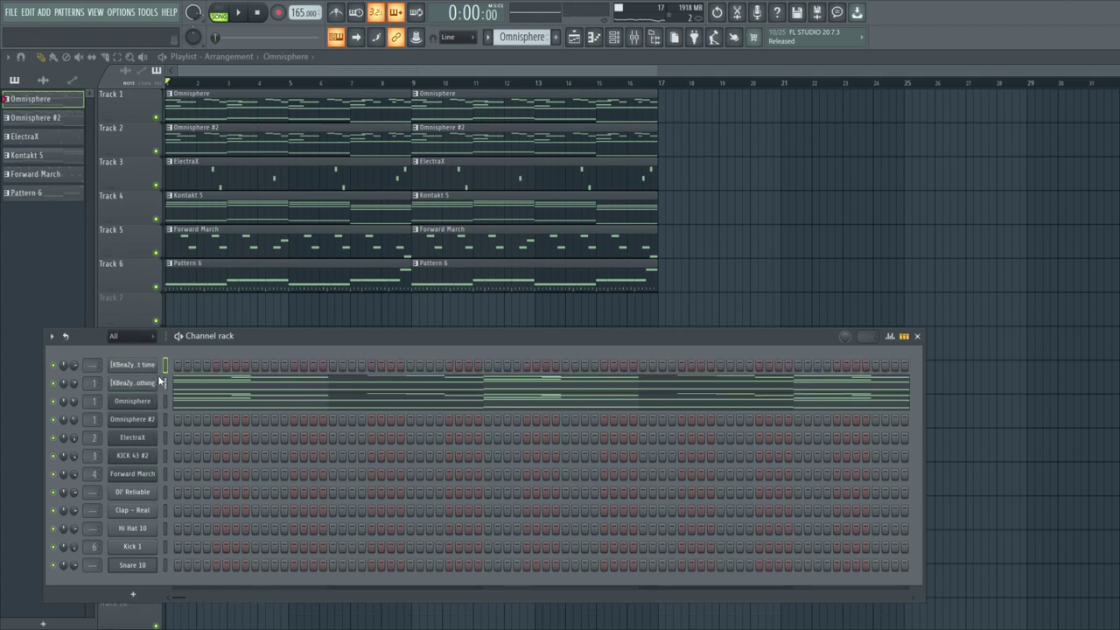
{"action": "key", "text": "space"}
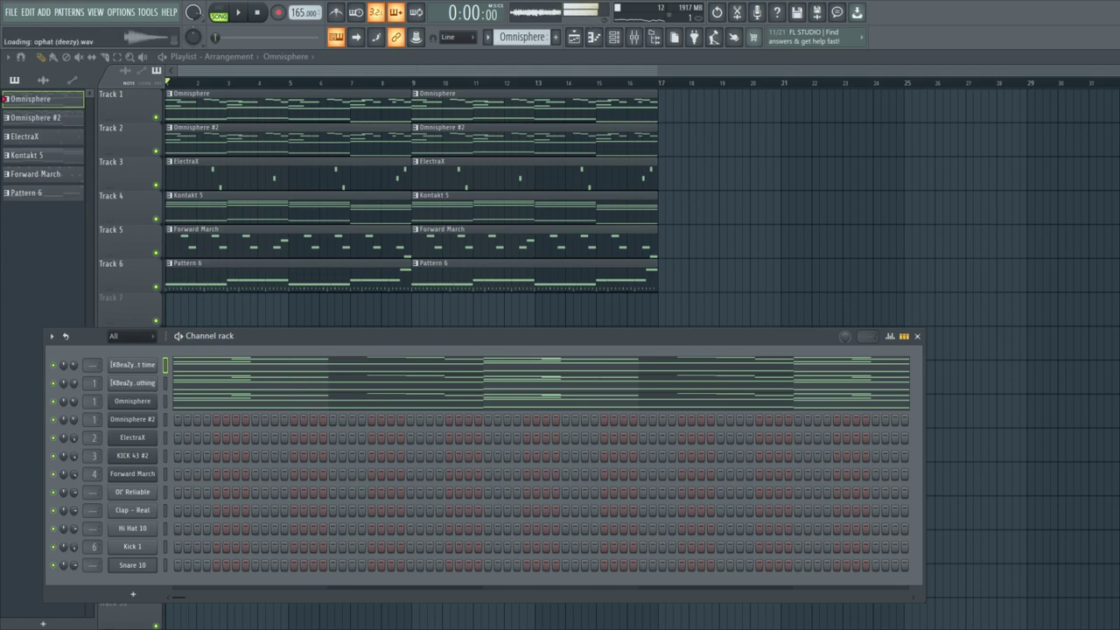
Add the ophat (deezy) sample as a channel below Snare 10 and place a hit on step 37 of Pattern 6
{"action": "left_click_drag", "start_coordinate": [136, 591], "coordinate": [174, 591]}
{"action": "key", "text": "space"}
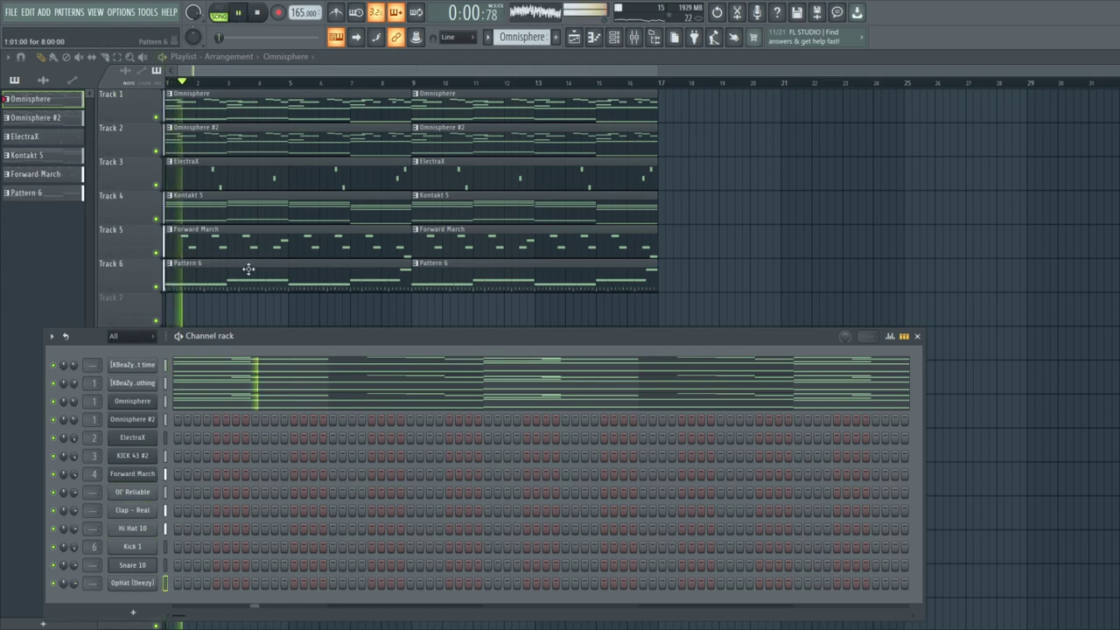
{"action": "left_click", "coordinate": [184, 279]}
{"action": "left_click", "coordinate": [613, 38]}
{"action": "key", "text": "space"}
{"action": "key", "text": "space"}
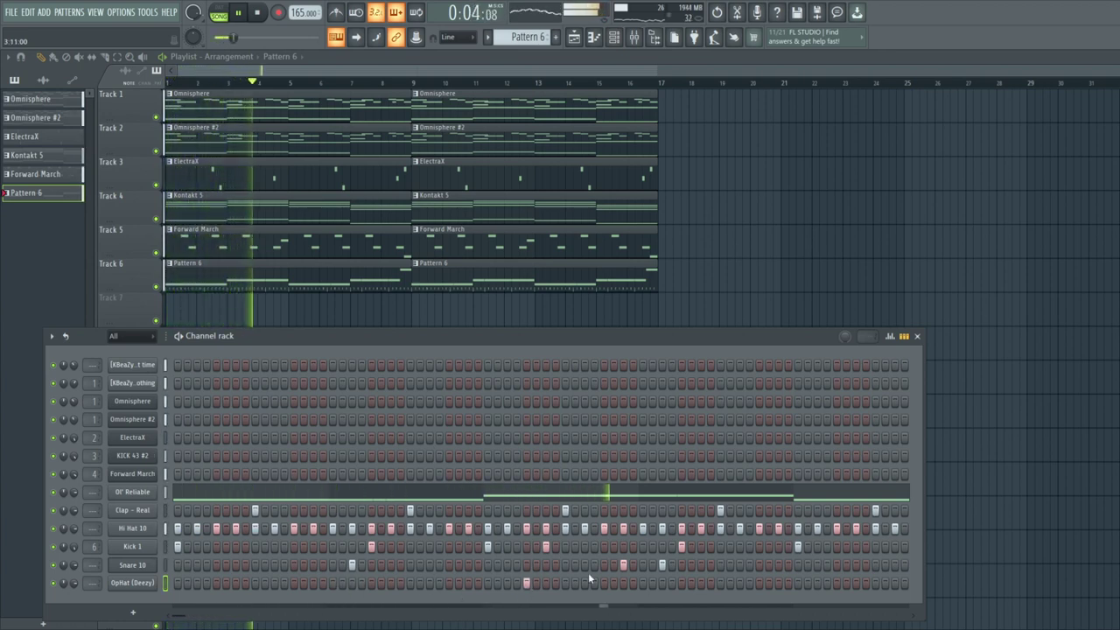
{"action": "key", "text": "alt+c"}
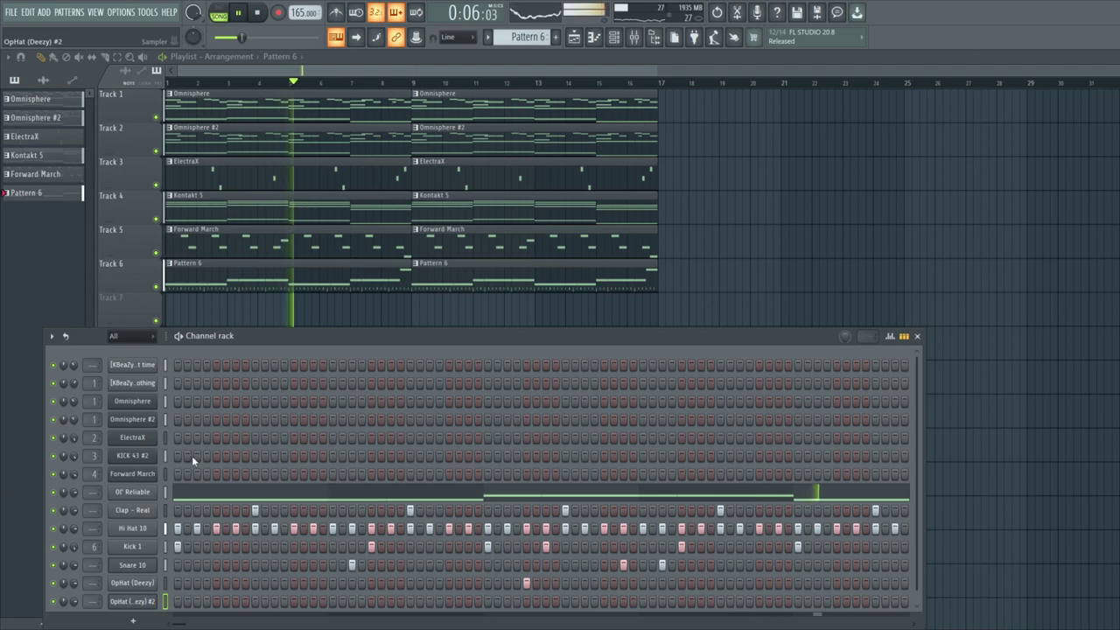
{"action": "key", "text": "F7"}
{"action": "left_click_drag", "start_coordinate": [427, 83], "coordinate": [46, 83]}
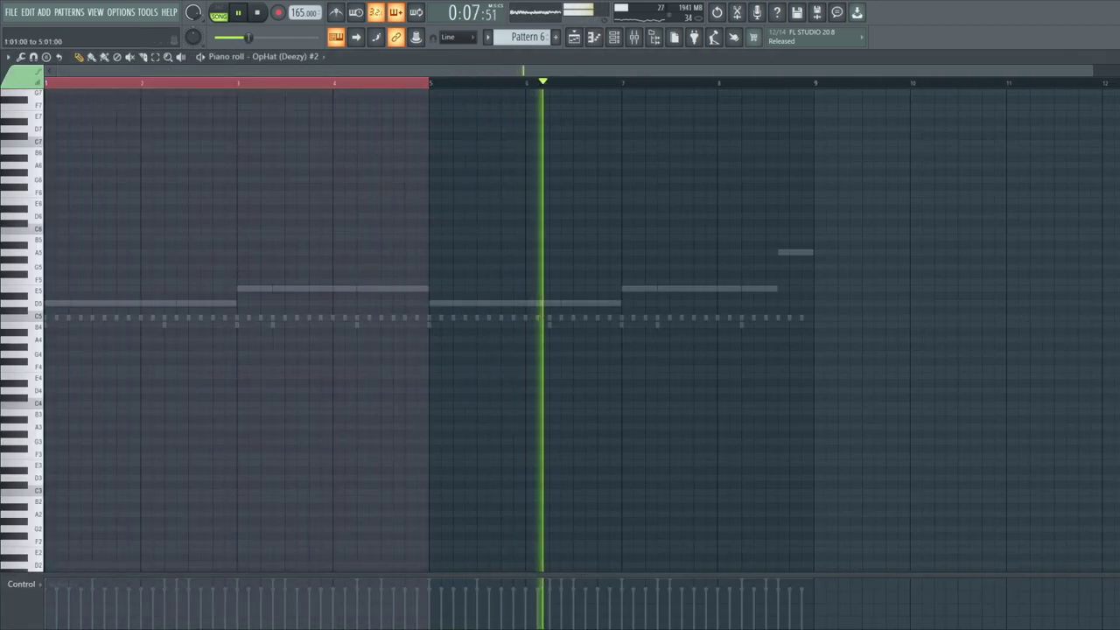
{"action": "left_click", "coordinate": [549, 94], "text": "ctrl"}
{"action": "left_click", "coordinate": [575, 39]}
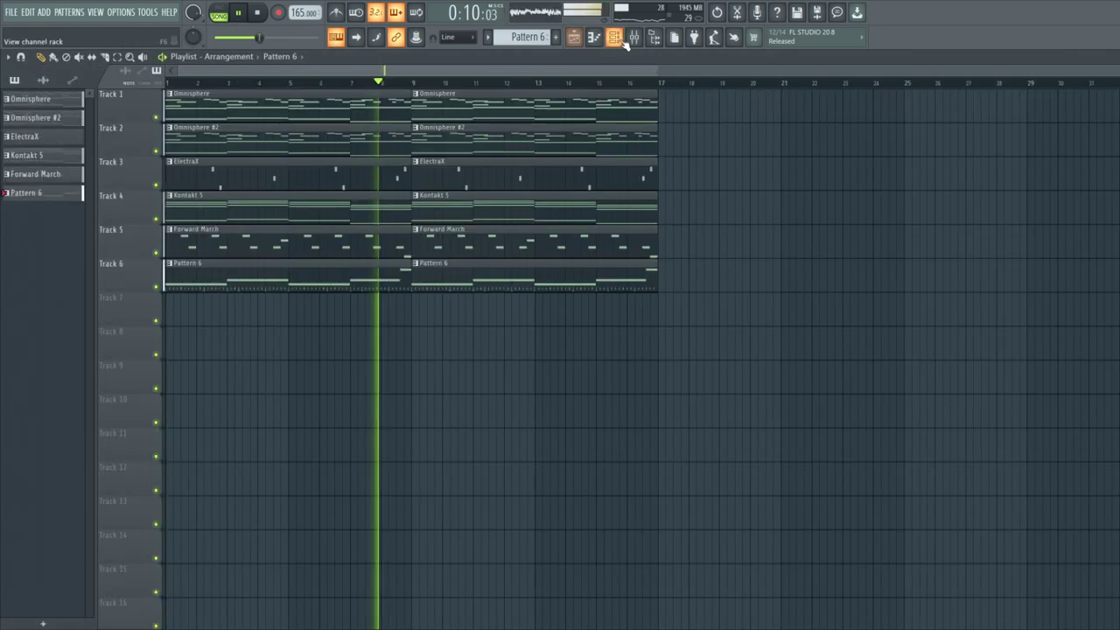
{"action": "left_click", "coordinate": [622, 39]}
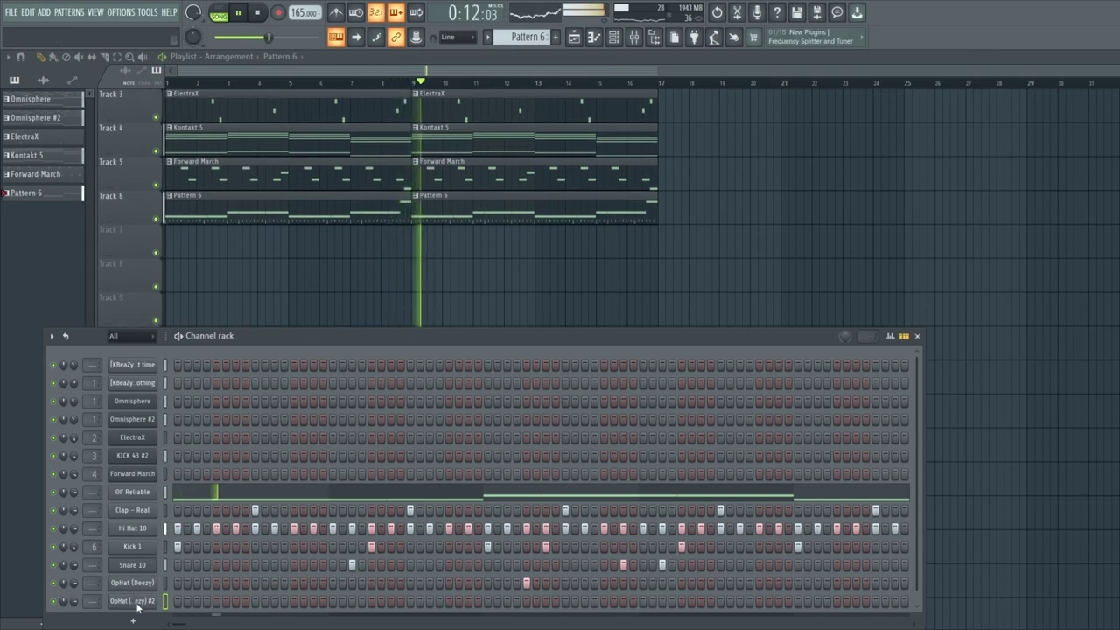
{"action": "key", "text": "alt+Delete"}
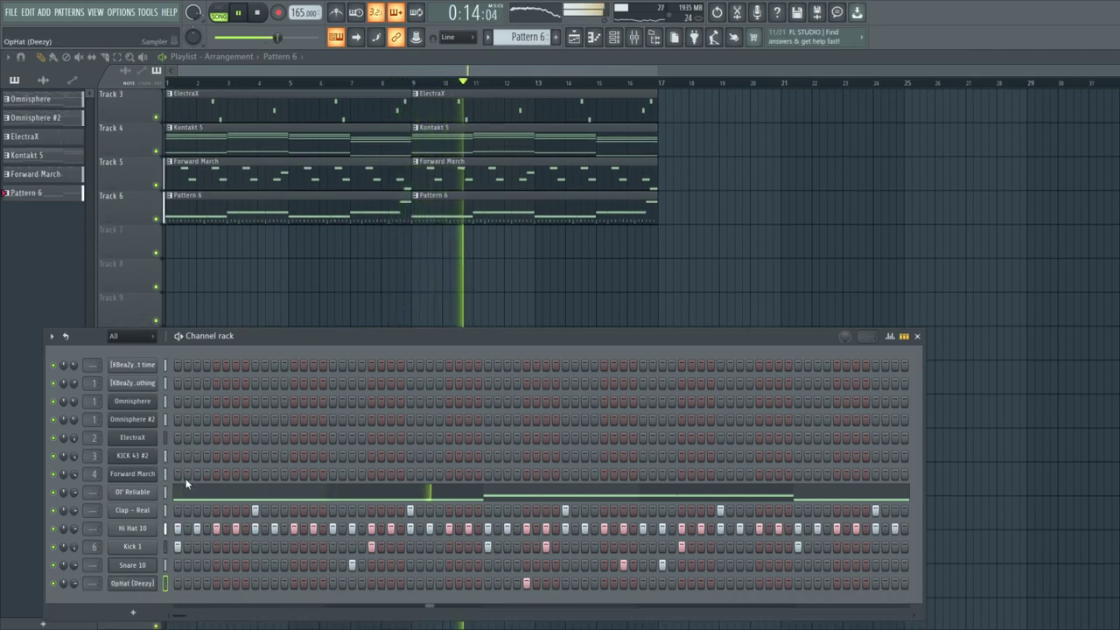
Duplicate the OpHat (Deezy) notes of bars 1 to 4 into bars 5 to 8 in the piano roll
{"action": "key", "text": "F7"}
{"action": "left_click_drag", "start_coordinate": [432, 84], "coordinate": [46, 84]}
{"action": "key", "text": "ctrl+b"}
{"action": "left_click", "coordinate": [447, 85], "text": "ctrl"}
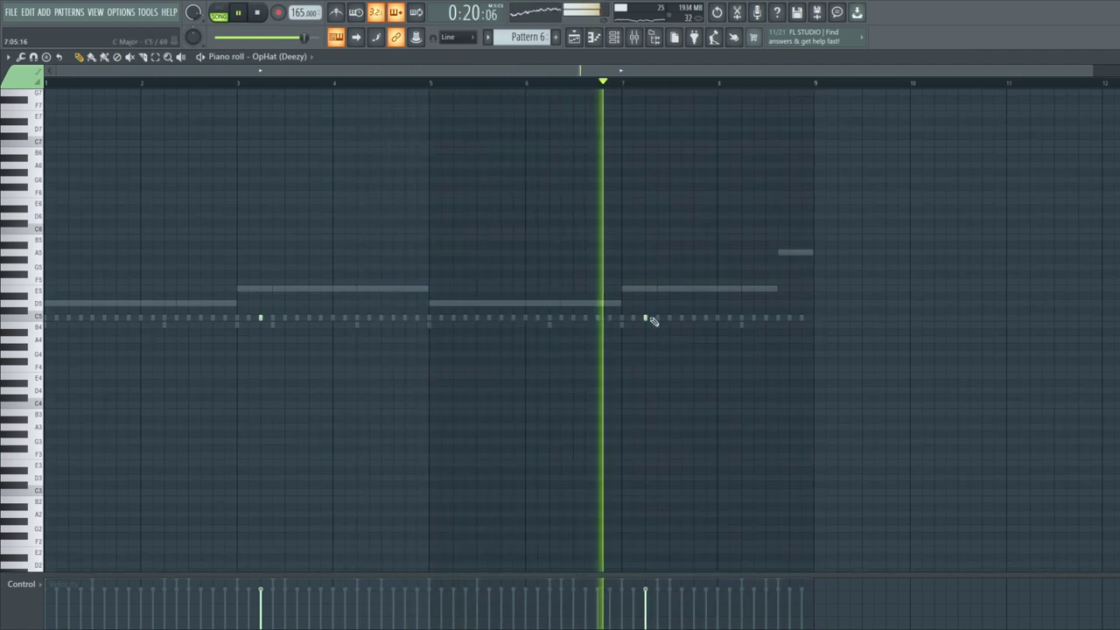
Show the mixer together with the channel rack and clear the individual mixer track assignments of all channels
{"action": "left_click", "coordinate": [634, 37]}
{"action": "left_click", "coordinate": [575, 38]}
{"action": "left_click", "coordinate": [634, 39]}
{"action": "left_click", "coordinate": [615, 39]}
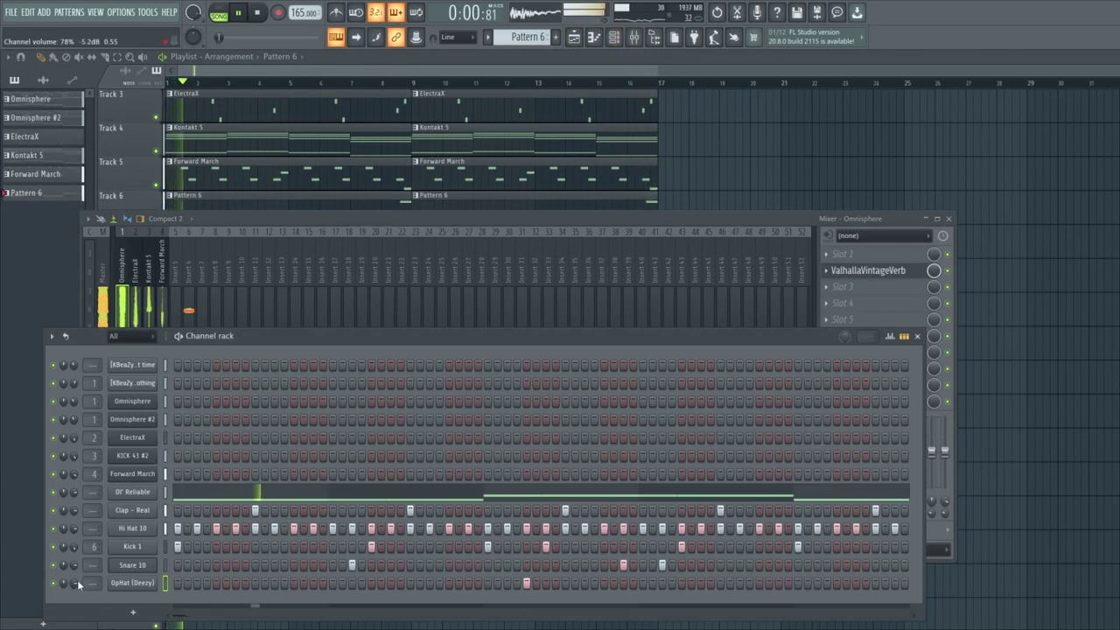
{"action": "left_click", "coordinate": [94, 547]}
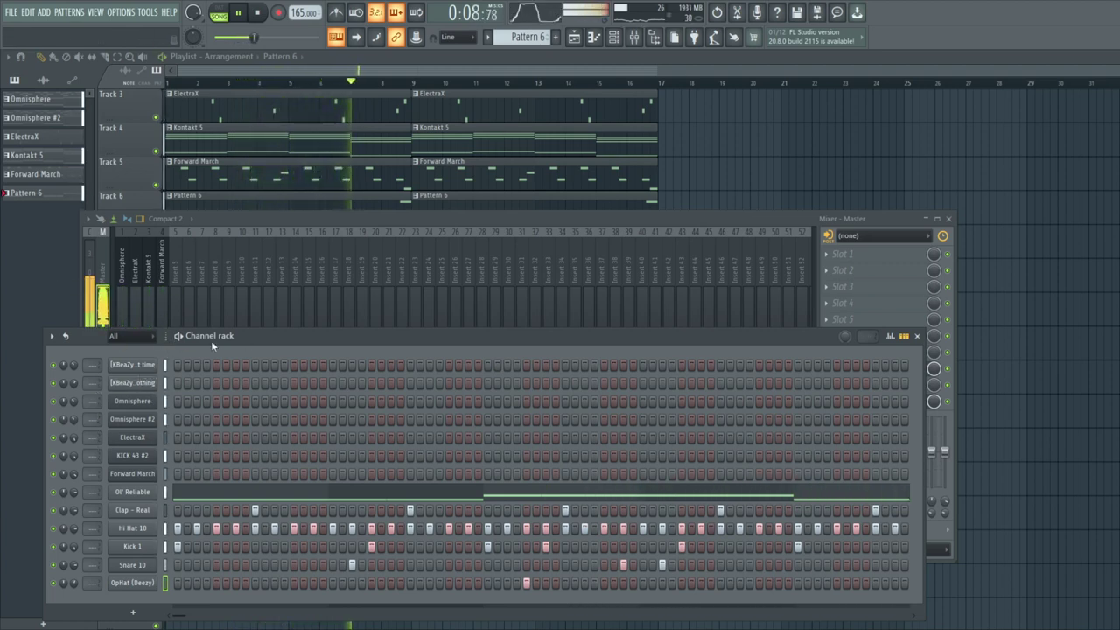
Split Pattern 6 by channel and replace its clips with the six resulting patterns on Tracks 6 to 11, repeated at bars 1, 9 and 17
{"action": "right_click", "coordinate": [791, 175]}
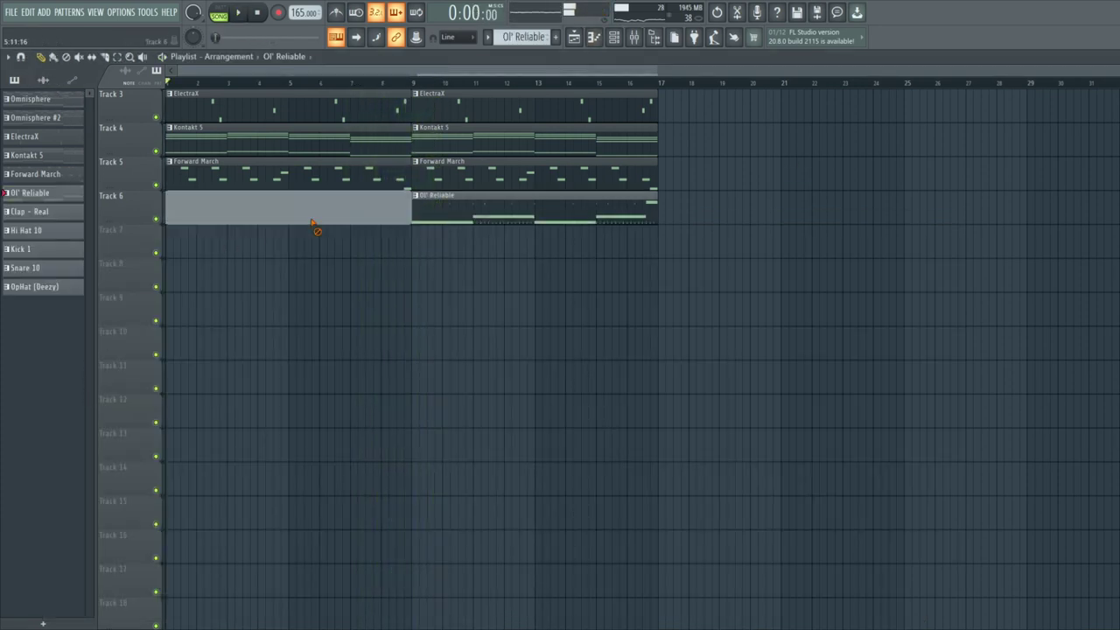
{"action": "right_click", "coordinate": [431, 210]}
{"action": "left_click_drag", "start_coordinate": [33, 198], "coordinate": [229, 219]}
{"action": "key", "text": "ctrl+b"}
{"action": "key", "text": "ctrl+b"}
Delete the clips on Tracks 5 to 11 in bars 1 to 8, from Forward March down to OpHat (Deezy)
{"action": "right_click", "coordinate": [315, 372]}
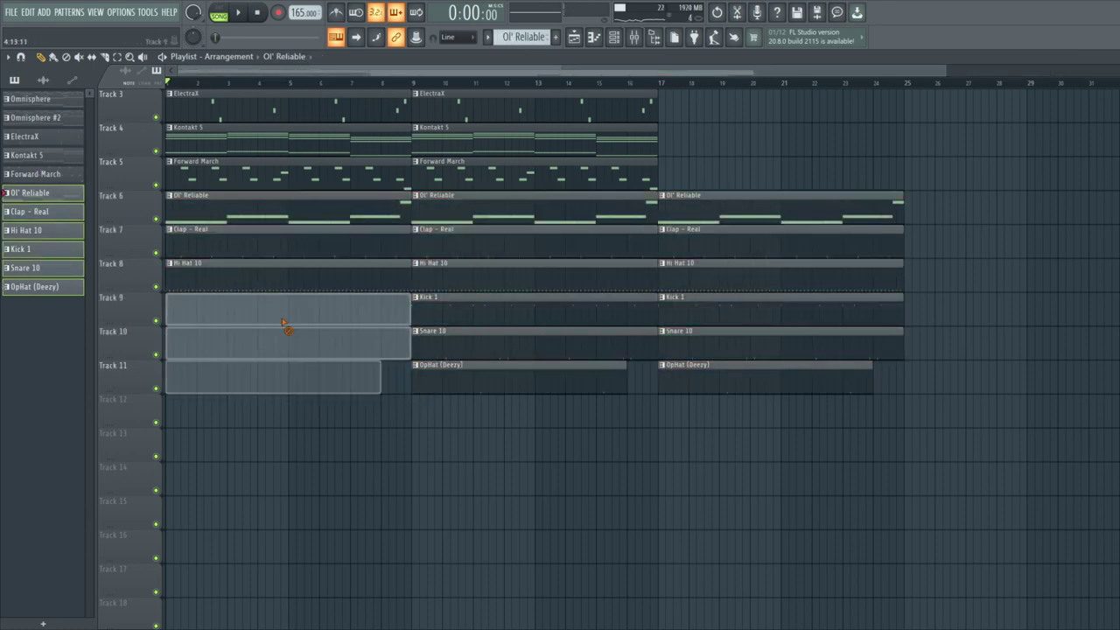
{"action": "right_click", "coordinate": [278, 276]}
{"action": "right_click", "coordinate": [274, 241]}
{"action": "right_click", "coordinate": [271, 221]}
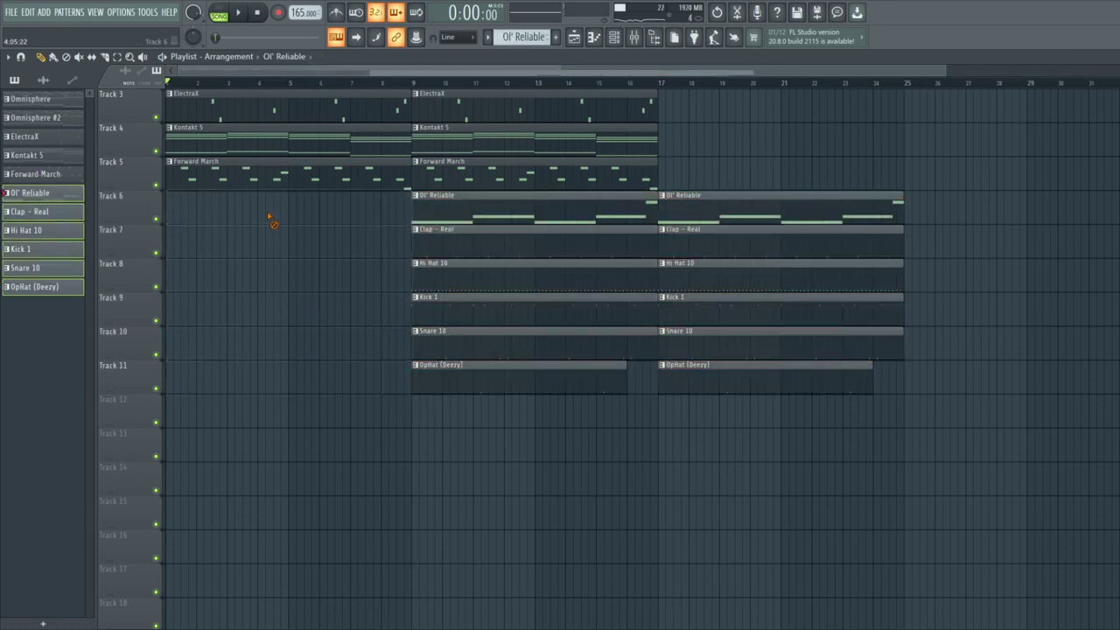
{"action": "right_click", "coordinate": [242, 171]}
Play the arrangement and delete the Forward March clip and the drum clips on Tracks 7 to 11 in bars 9 to 16
{"action": "scroll", "coordinate": [238, 168], "scroll_direction": "up", "scroll_amount": 2}
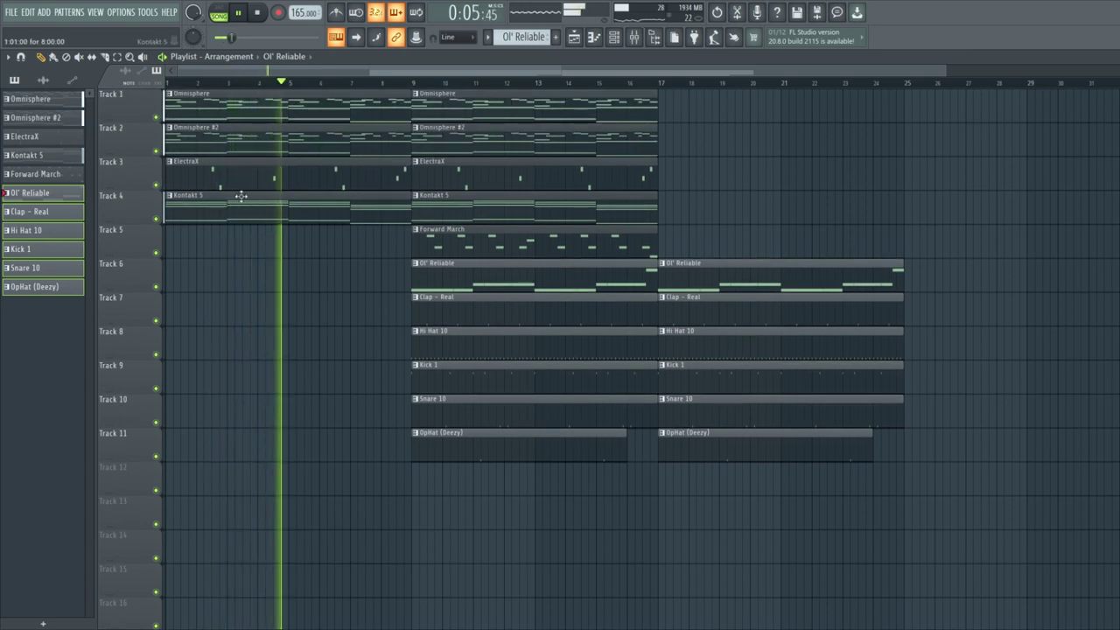
{"action": "scroll", "coordinate": [257, 239], "scroll_direction": "down", "scroll_amount": 2, "text": "ctrl"}
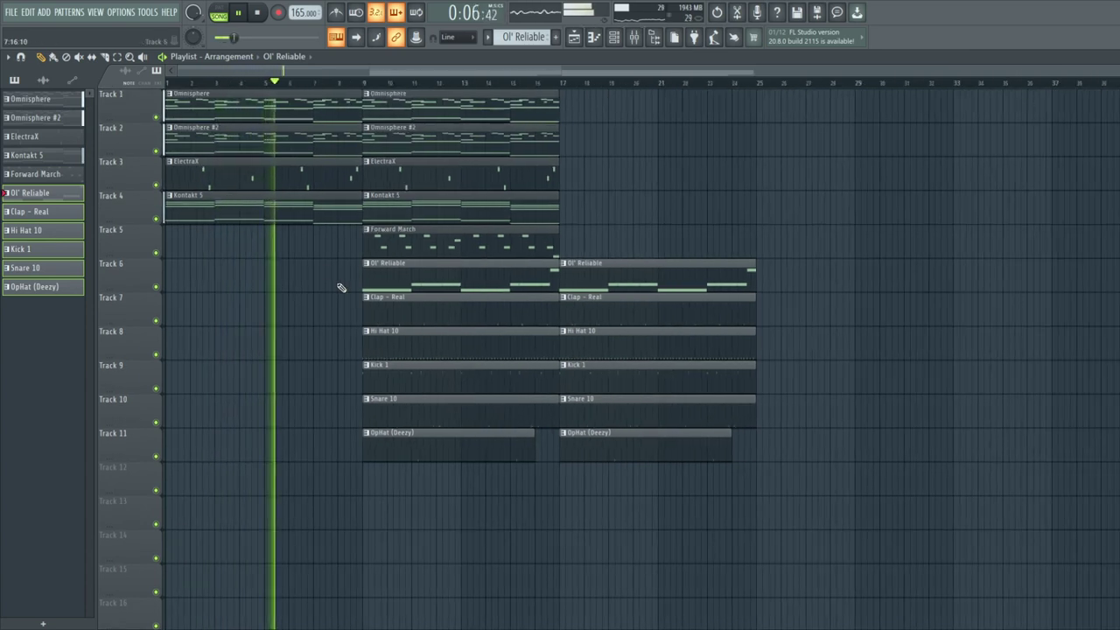
{"action": "right_click", "coordinate": [380, 312]}
{"action": "right_click", "coordinate": [381, 249]}
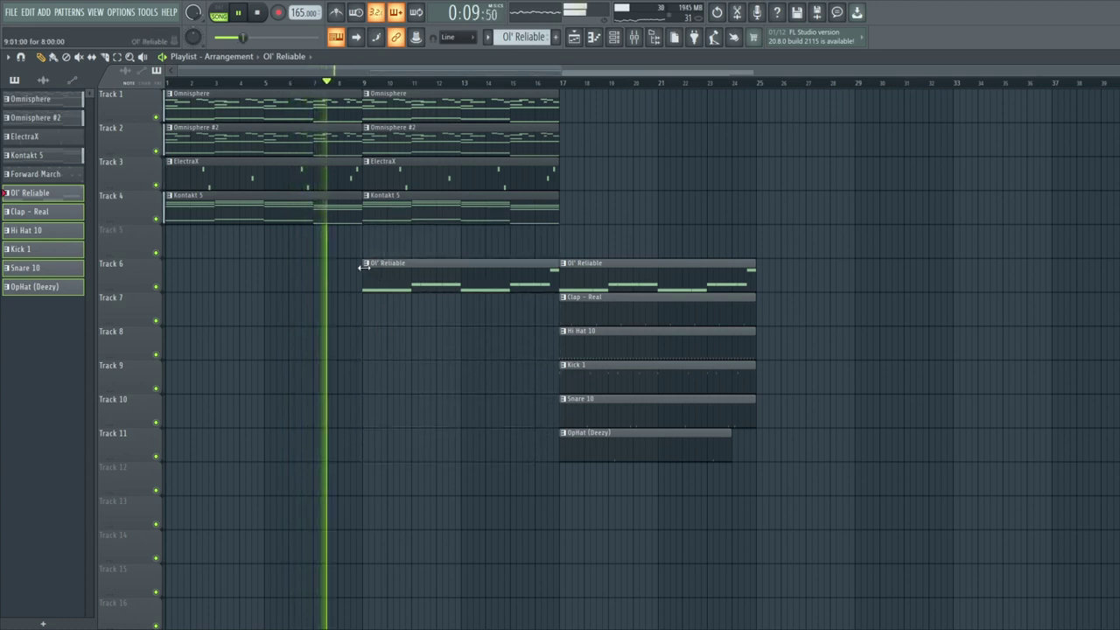
{"action": "left_click", "coordinate": [373, 342]}
Make the Ol' Reliable clip at bar 9 unique and place a new pattern for the Kurama - Bass channel on Track 5, bars 9 to 16
{"action": "double_click", "coordinate": [391, 283]}
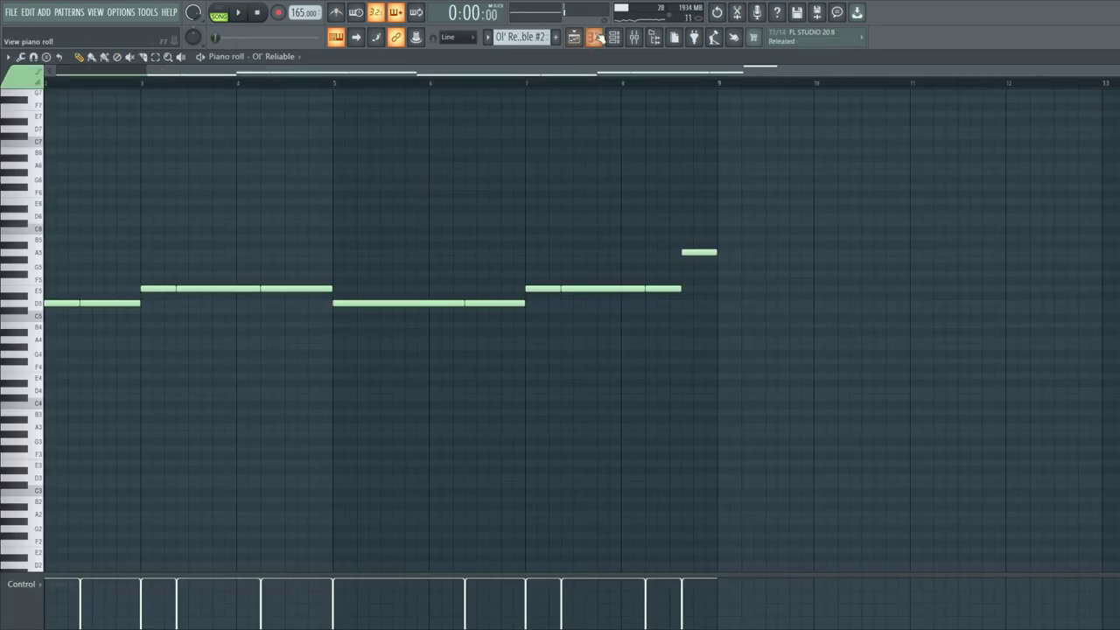
{"action": "left_click", "coordinate": [594, 38]}
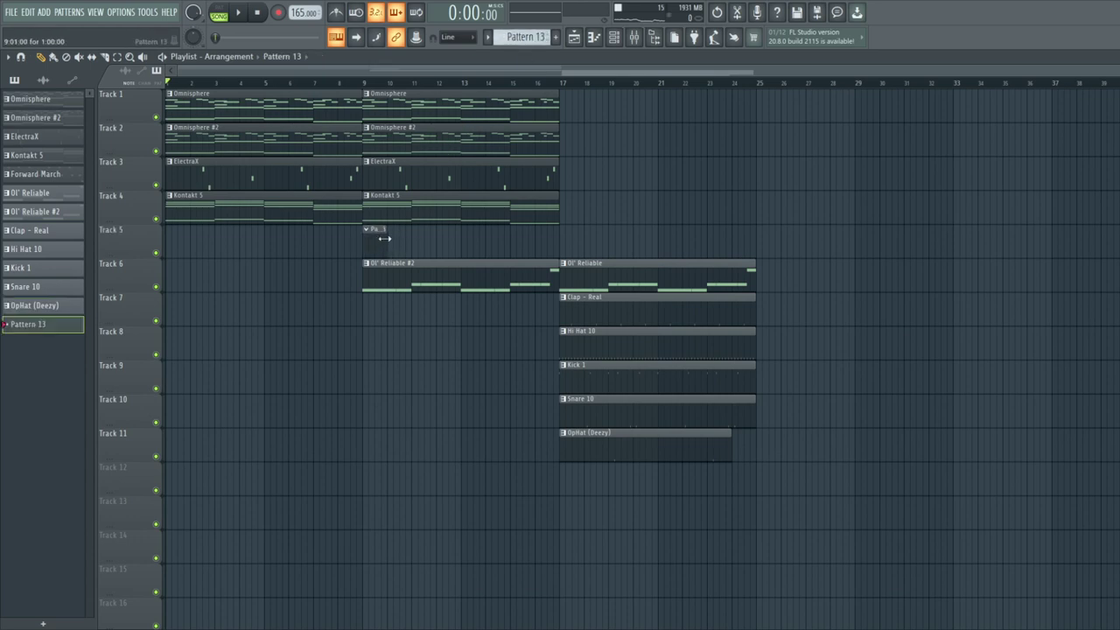
{"action": "left_click", "coordinate": [615, 40]}
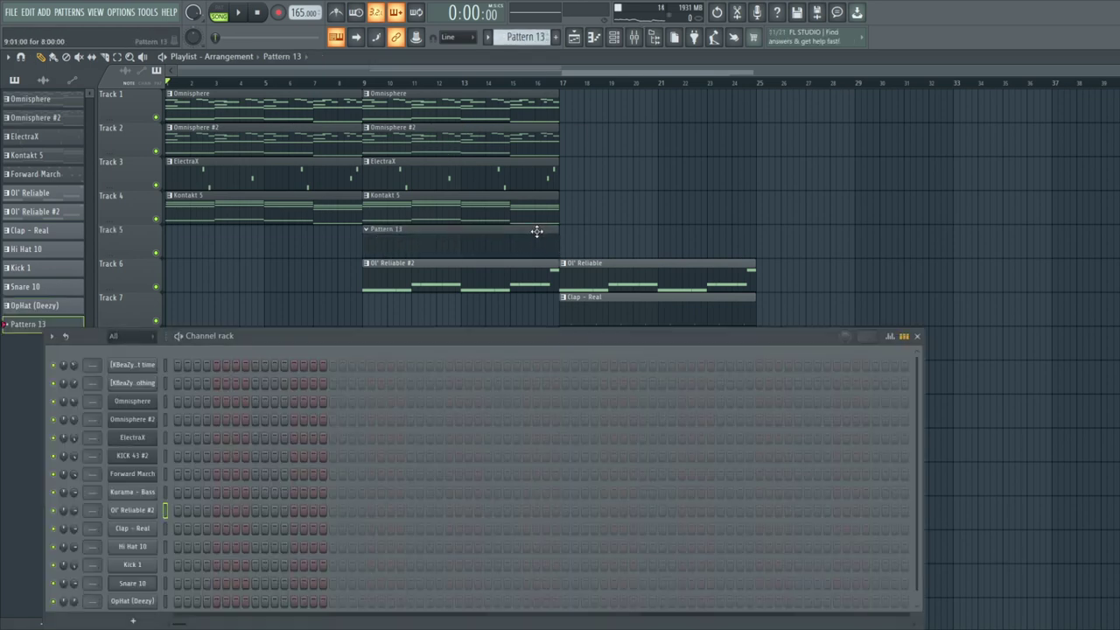
Copy the Ol' Reliable #2 notes into the Kurama - Bass channel of the new pattern on Track 5
{"action": "double_click", "coordinate": [398, 265]}
{"action": "left_click", "coordinate": [596, 38]}
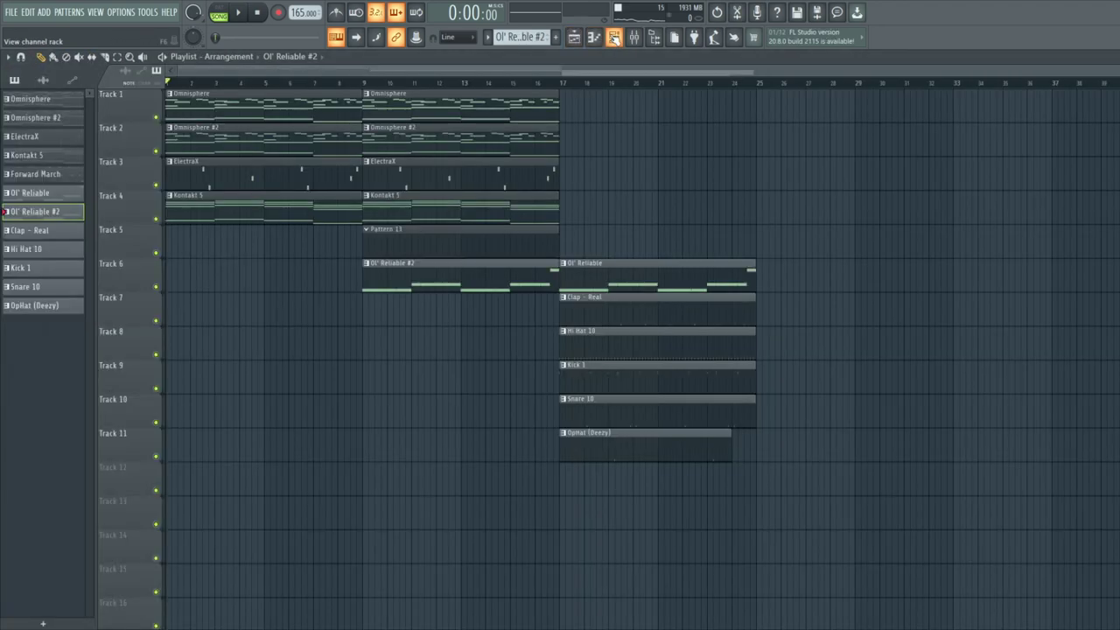
{"action": "left_click", "coordinate": [615, 39]}
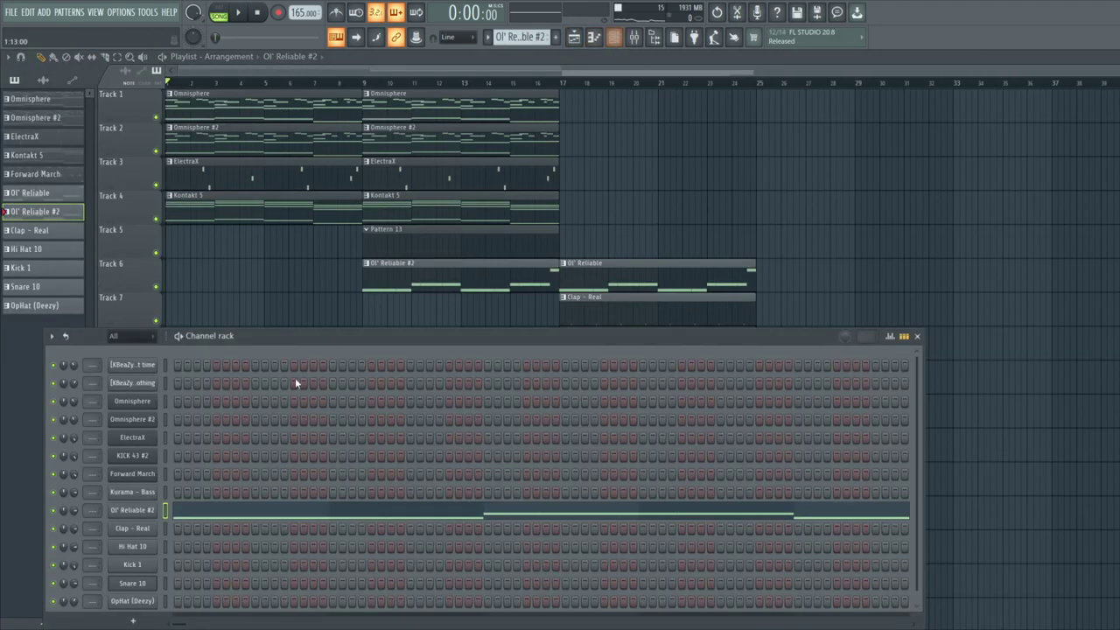
{"action": "left_click", "coordinate": [166, 507]}
{"action": "key", "text": "ctrl+x"}
{"action": "left_click", "coordinate": [164, 493]}
{"action": "key", "text": "ctrl+v"}
{"action": "left_click", "coordinate": [401, 235]}
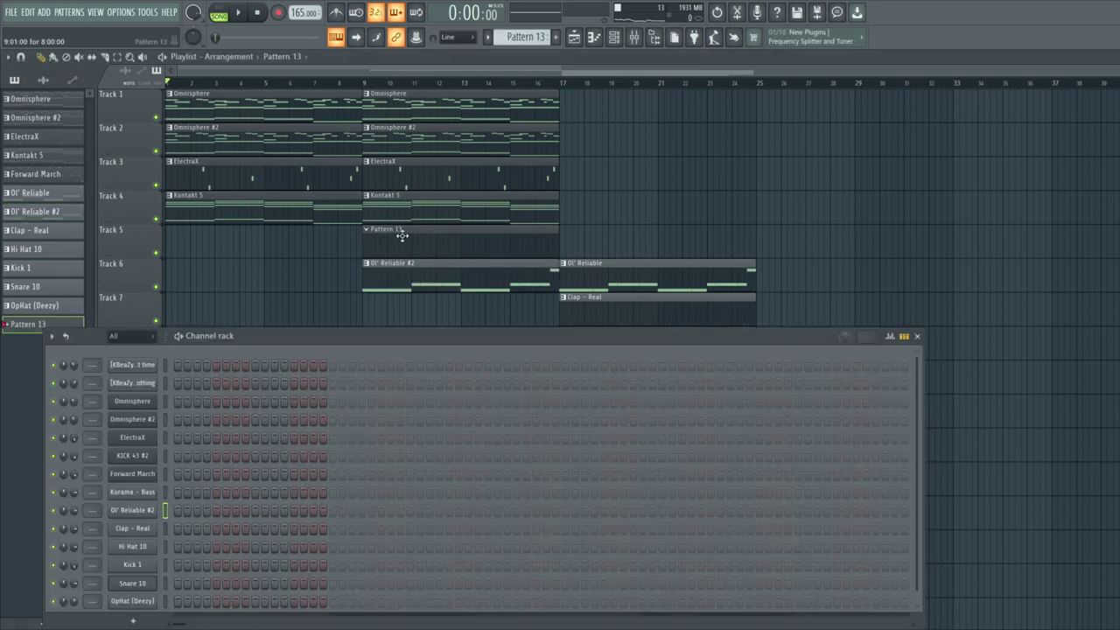
{"action": "left_click", "coordinate": [165, 496]}
{"action": "key", "text": "ctrl+v"}
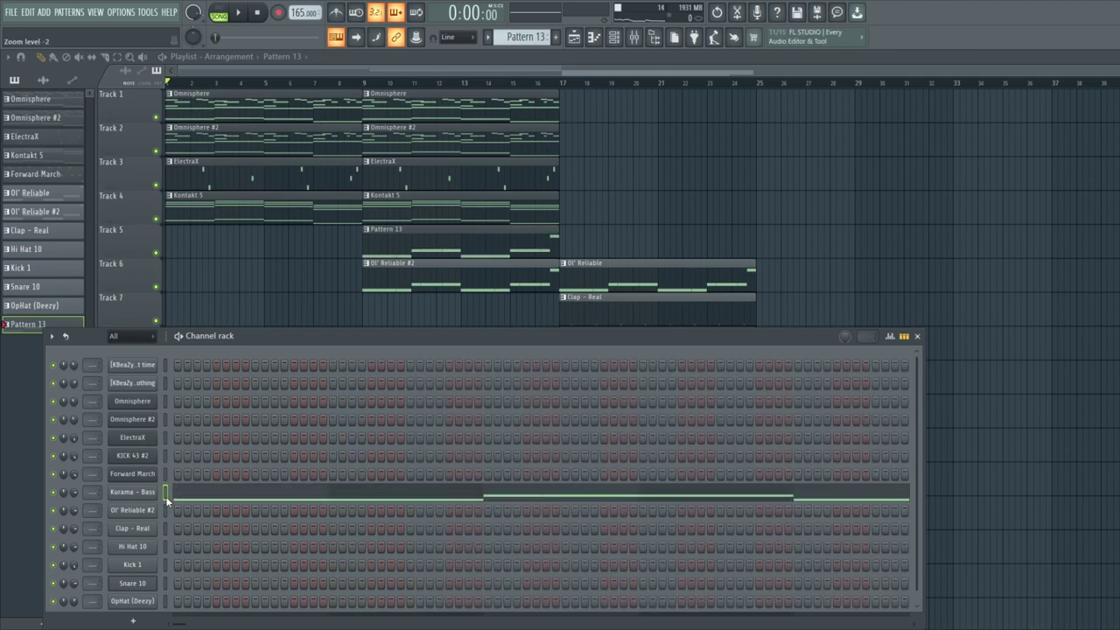
Delete the Ol' Reliable #2 clip on Track 6 at bar 9 and play the arrangement from bar 9
{"action": "key", "text": "space"}
{"action": "key", "text": "F6"}
{"action": "right_click", "coordinate": [390, 273]}
{"action": "left_click", "coordinate": [368, 83]}
Transpose all Kurama - Bass notes down one octave in the piano roll and return to the playlist
{"action": "left_click", "coordinate": [597, 44]}
{"action": "double_click", "coordinate": [382, 242]}
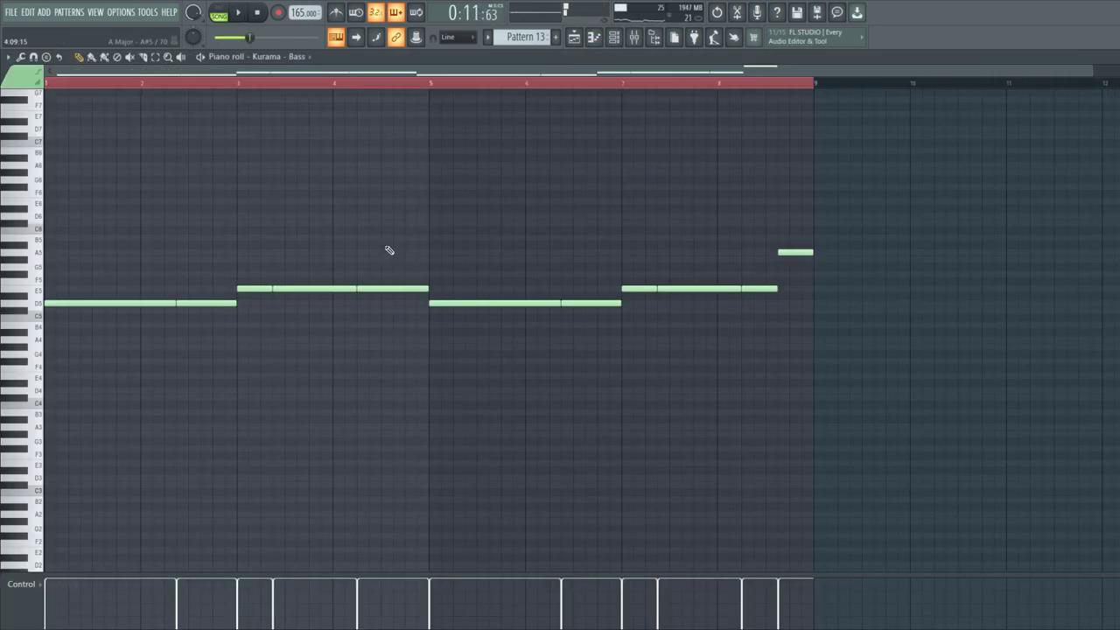
{"action": "right_click", "coordinate": [380, 84]}
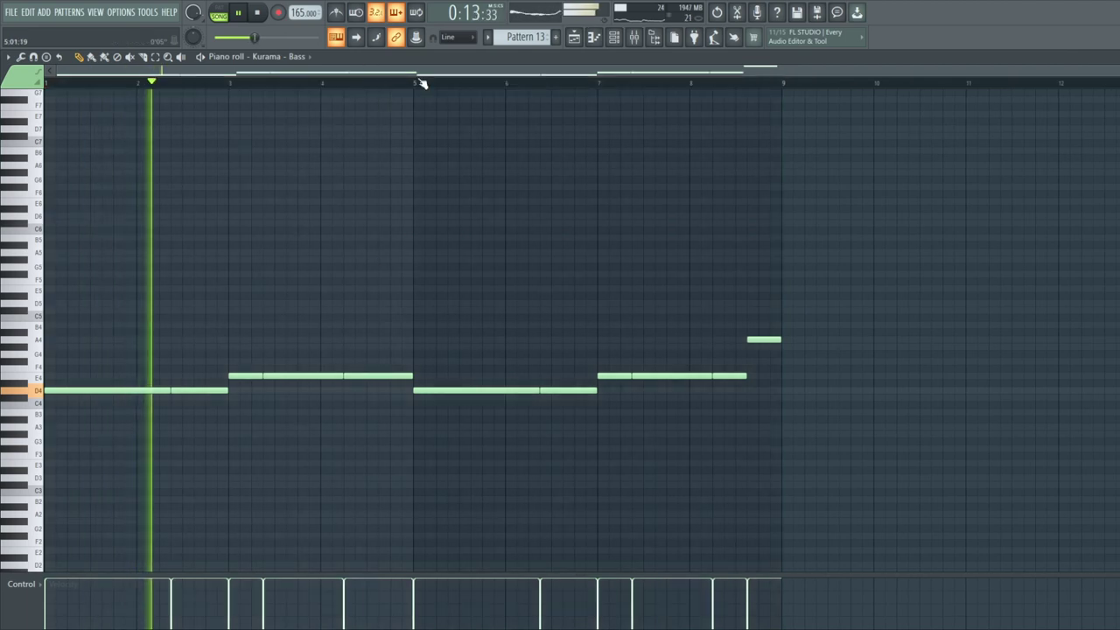
{"action": "left_click", "coordinate": [574, 38]}
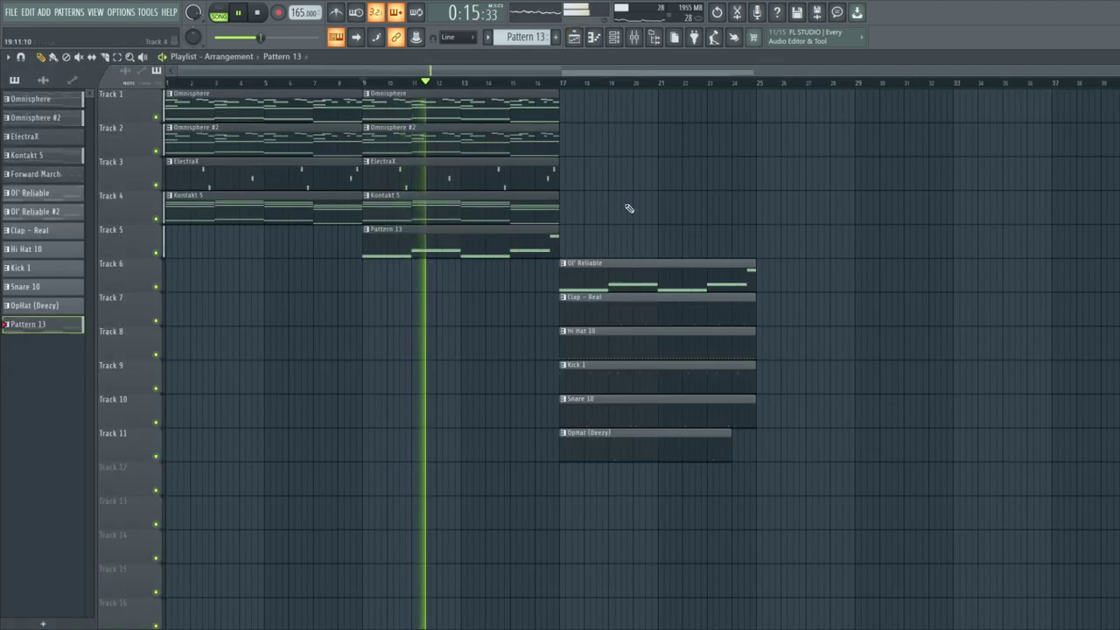
Delete the repeated Kurama - Bass notes at each pitch change and extend the remaining ones with Quick legato
{"action": "double_click", "coordinate": [425, 247]}
{"action": "right_click", "coordinate": [183, 391]}
{"action": "right_click", "coordinate": [284, 377]}
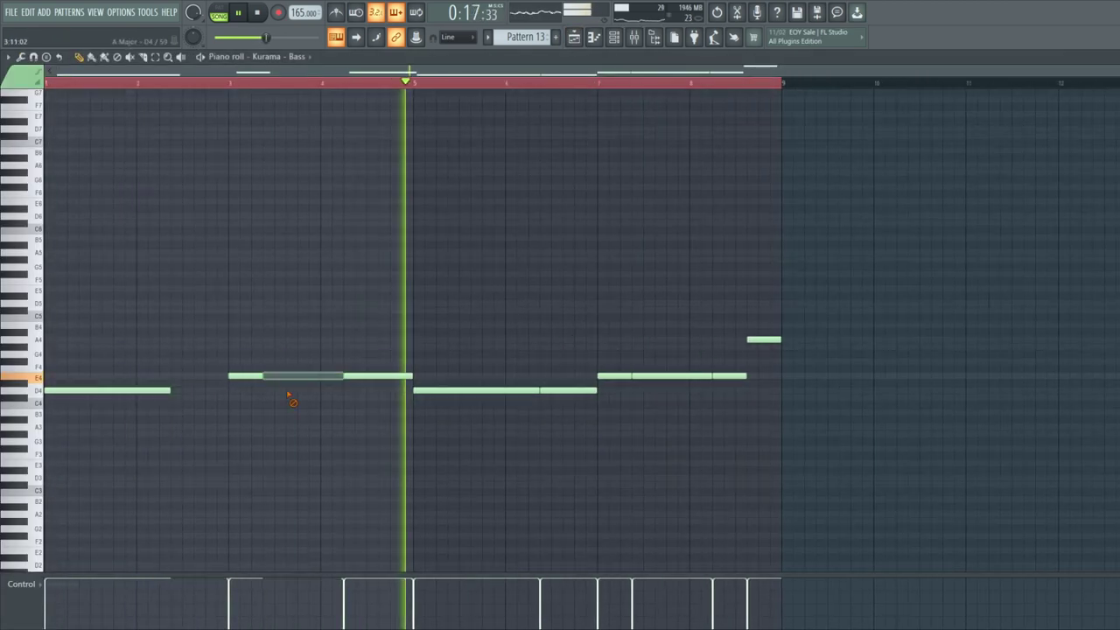
{"action": "right_click", "coordinate": [371, 377]}
{"action": "right_click", "coordinate": [571, 391]}
{"action": "right_click", "coordinate": [669, 377]}
{"action": "right_click", "coordinate": [721, 377]}
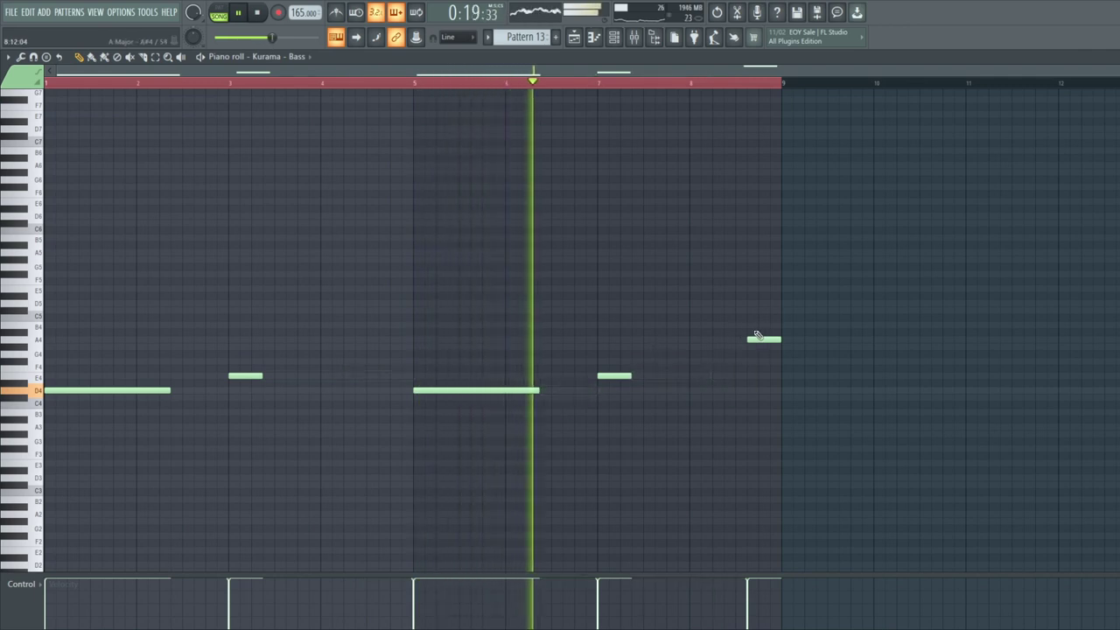
{"action": "key", "text": "ctrl+l"}
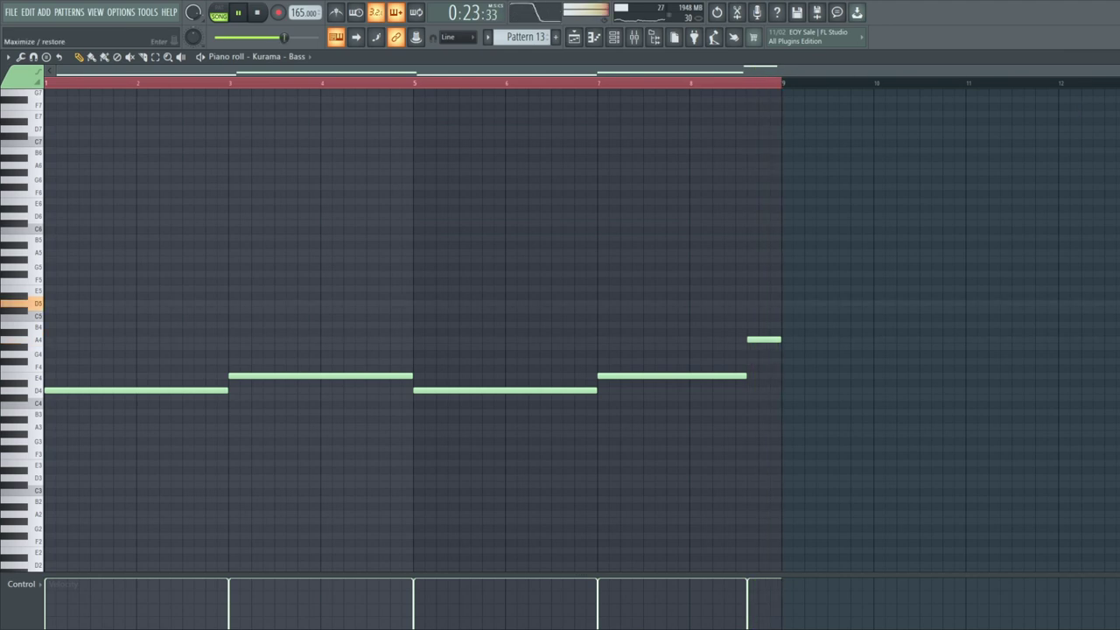
Close the piano roll and channel rack and delete the Ol' Reliable clip on Track 6 at bar 17
{"action": "left_click", "coordinate": [1111, 57]}
{"action": "left_click", "coordinate": [917, 336]}
{"action": "right_click", "coordinate": [648, 272]}
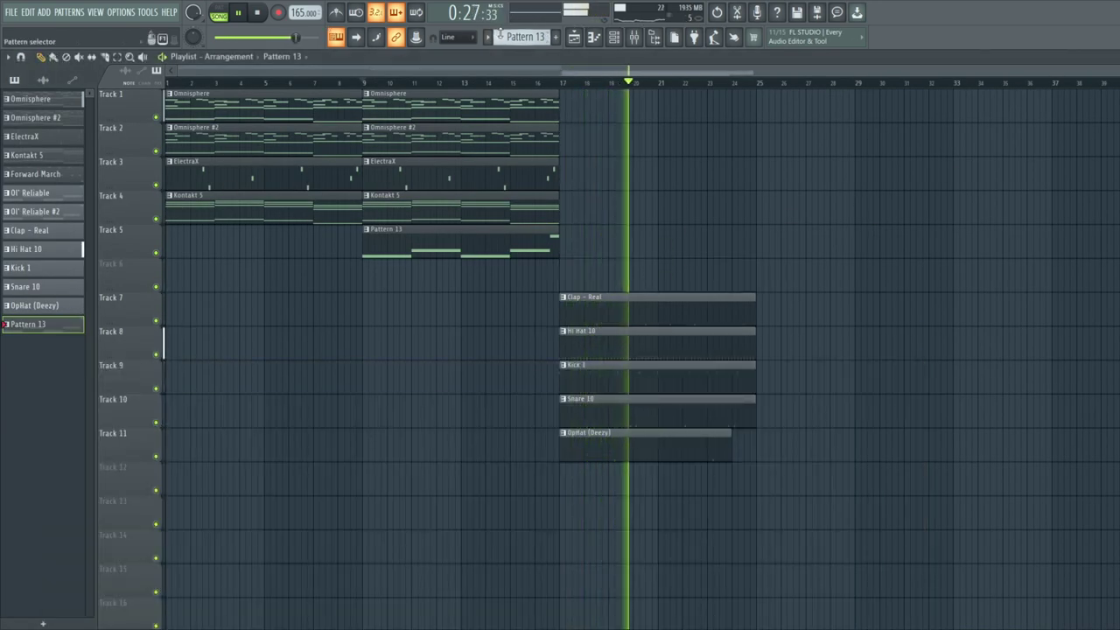
Place an Ol' Reliable clip on Track 6 at bar 17
{"action": "scroll", "coordinate": [499, 33], "scroll_direction": "up", "scroll_amount": 7}
{"action": "scroll", "coordinate": [499, 34], "scroll_direction": "down", "scroll_amount": 1}
{"action": "left_click_drag", "start_coordinate": [615, 209], "coordinate": [578, 273]}
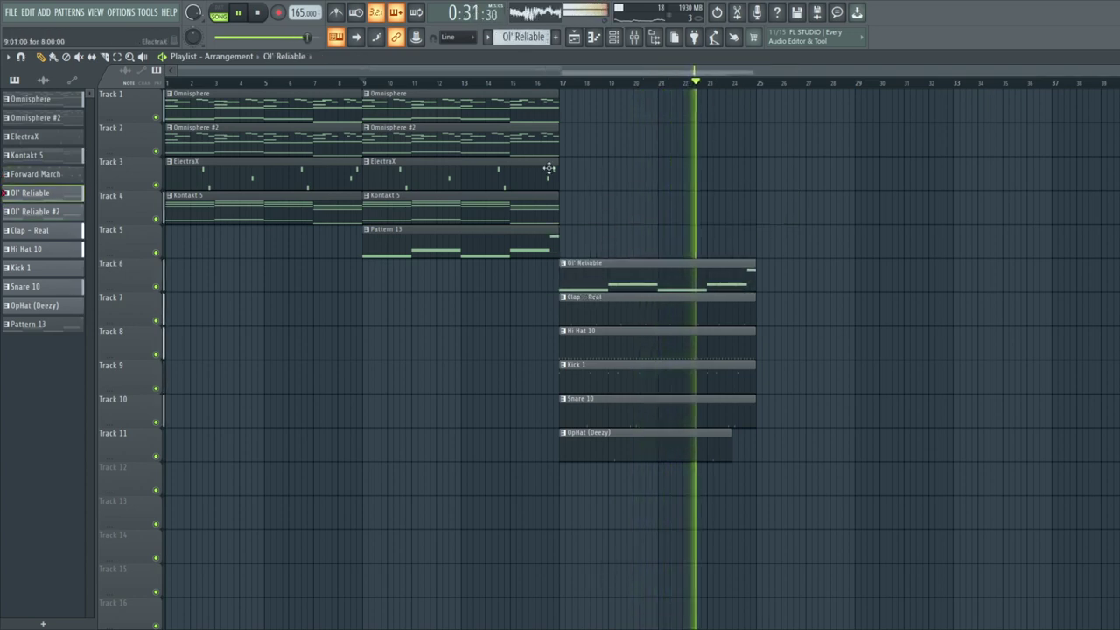
Duplicate Omnisphere and Omnisphere #2 to bars 17, 25 and 33, and the Ol' Reliable and drum clips to bars 25 and 33
{"action": "left_click_drag", "start_coordinate": [548, 168], "coordinate": [515, 101]}
{"action": "key", "text": "ctrl+b"}
{"action": "left_click_drag", "start_coordinate": [615, 230], "coordinate": [653, 535]}
{"action": "key", "text": "ctrl+b"}
{"action": "scroll", "coordinate": [598, 279], "scroll_direction": "down", "scroll_amount": 2}
{"action": "key", "text": "ctrl+b"}
{"action": "left_click_drag", "start_coordinate": [551, 240], "coordinate": [551, 240]}
{"action": "right_click", "coordinate": [530, 171]}
{"action": "left_click_drag", "start_coordinate": [622, 166], "coordinate": [548, 115]}
{"action": "key", "text": "ctrl+b"}
{"action": "key", "text": "ctrl+b"}
Duplicate the ElectraX and Kontakt 5 clips to bar 25, leaving bar 17 without them
{"action": "left_click_drag", "start_coordinate": [462, 173], "coordinate": [425, 197]}
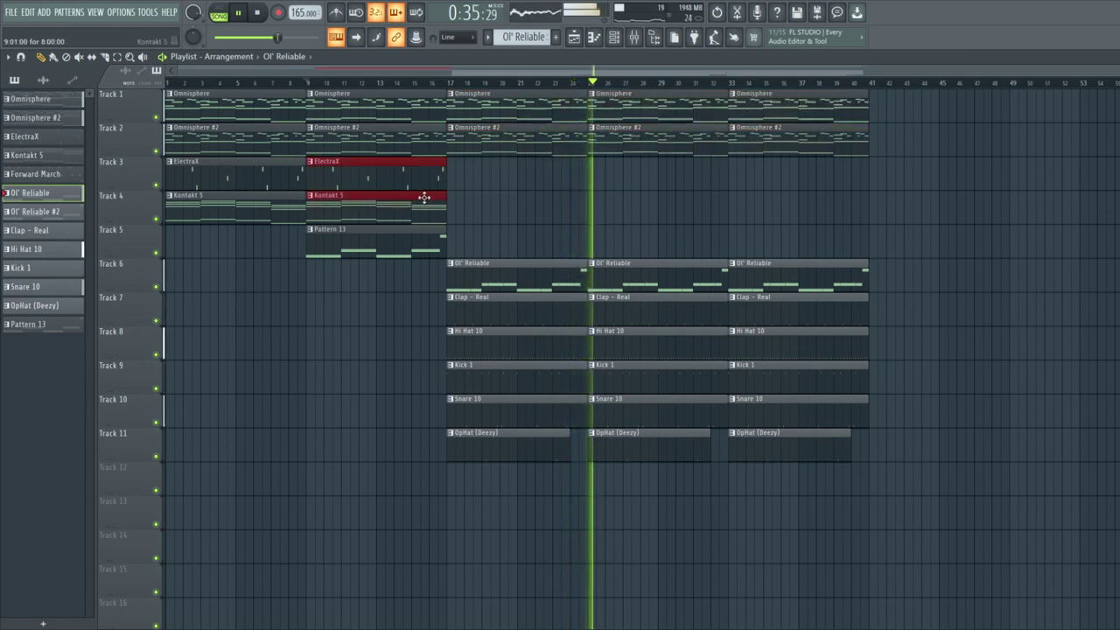
{"action": "key", "text": "ctrl+b"}
{"action": "key", "text": "ctrl+b"}
{"action": "right_click", "coordinate": [522, 182]}
{"action": "right_click", "coordinate": [533, 205]}
{"action": "left_click", "coordinate": [533, 205]}
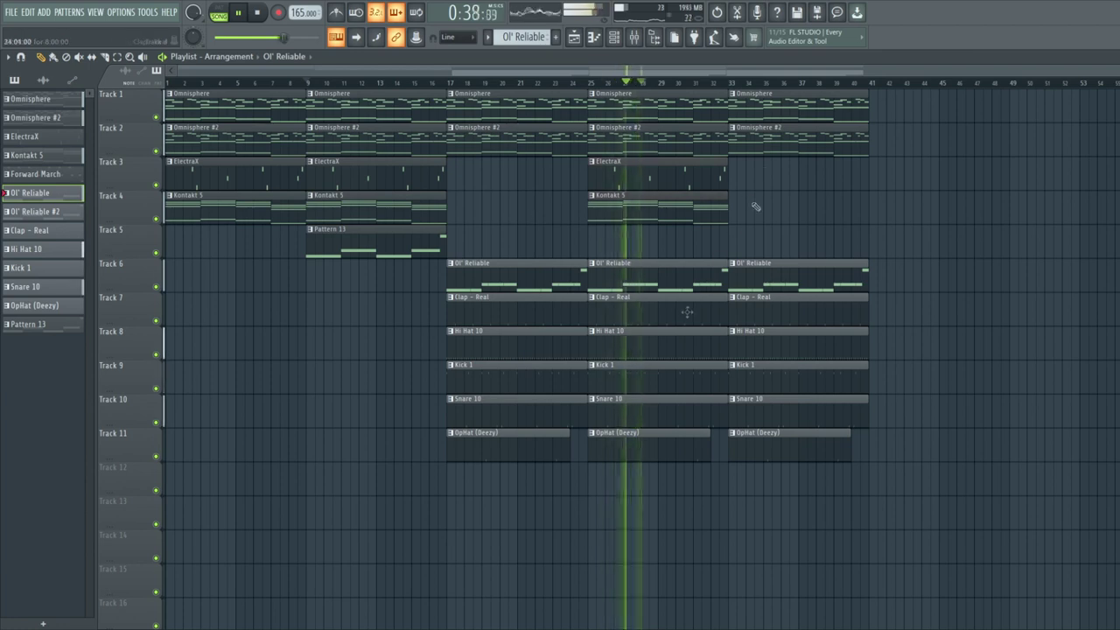
{"action": "key", "text": "space"}
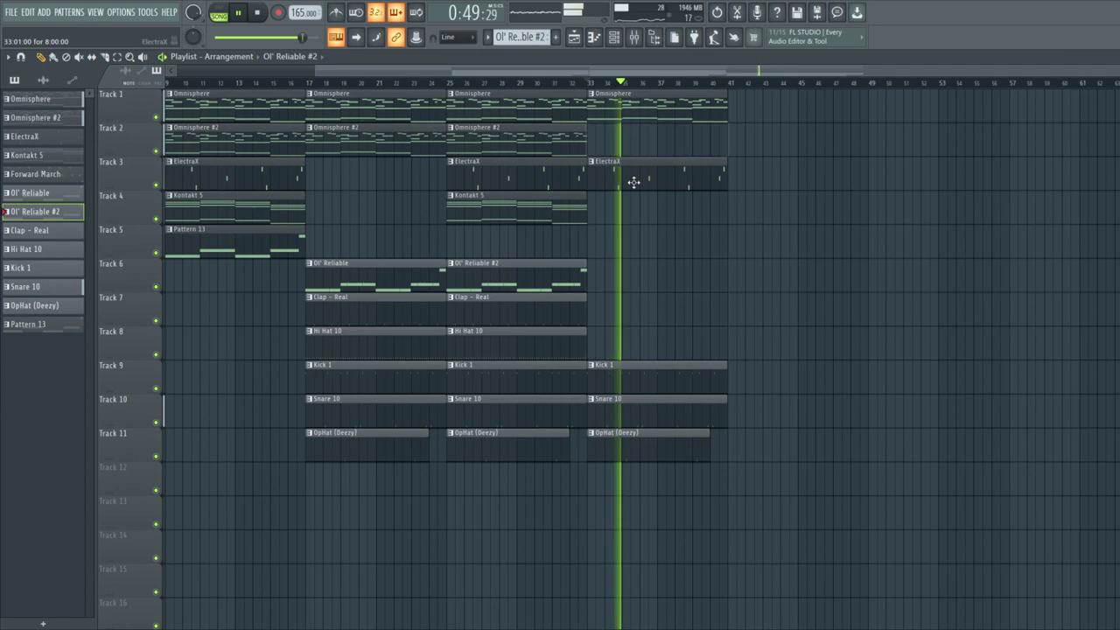
At bar 33, delete the ElectraX, Kick 1, Snare 10 and OpHat (Deezy) clips and add Clap - Real and Ol' Reliable #2
{"action": "right_click", "coordinate": [633, 183]}
{"action": "right_click", "coordinate": [636, 376]}
{"action": "right_click", "coordinate": [635, 400]}
{"action": "left_click", "coordinate": [566, 312]}
{"action": "left_click", "coordinate": [605, 313]}
{"action": "left_click", "coordinate": [569, 280]}
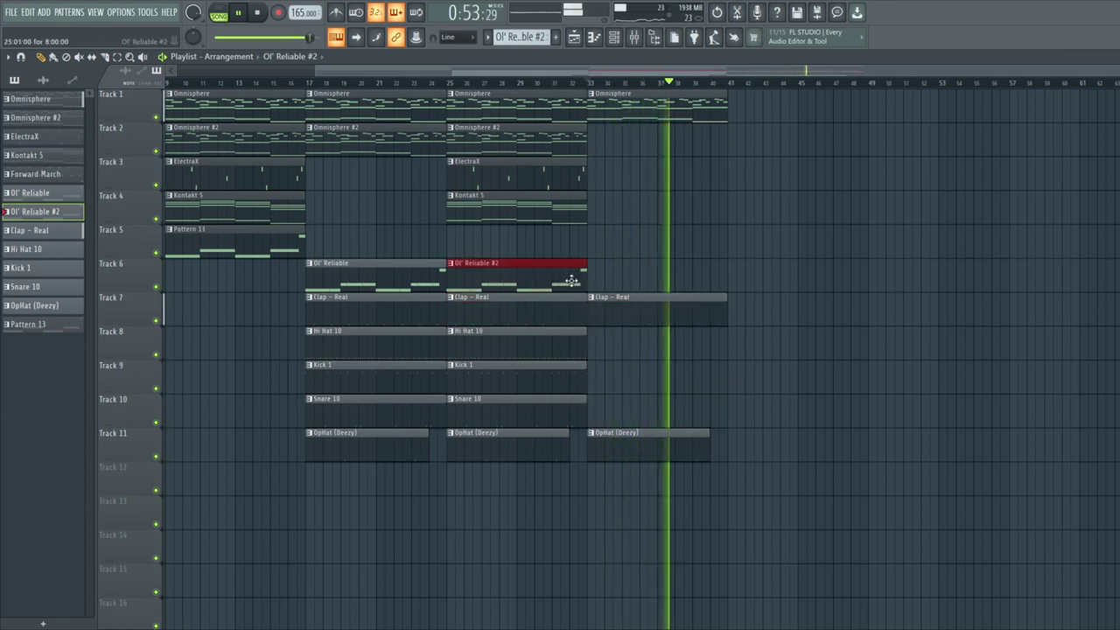
{"action": "left_click", "coordinate": [605, 280]}
{"action": "right_click", "coordinate": [697, 437]}
Duplicate the Clap - Real, Ol' Reliable #2 and Omnisphere clips to bar 41 and add ElectraX and Kontakt 5 there
{"action": "left_click", "coordinate": [674, 313], "text": "ctrl"}
{"action": "key", "text": "ctrl+b"}
{"action": "left_click", "coordinate": [673, 278], "text": "ctrl"}
{"action": "key", "text": "ctrl+b"}
{"action": "left_click", "coordinate": [675, 107], "text": "ctrl"}
{"action": "key", "text": "ctrl+b"}
{"action": "right_click", "coordinate": [645, 212]}
{"action": "left_click_drag", "start_coordinate": [924, 359], "coordinate": [770, 94]}
{"action": "left_click_drag", "start_coordinate": [918, 243], "coordinate": [853, 147]}
Place a Kontakt 5 clip on Track 4 at bar 49
{"action": "left_click", "coordinate": [841, 208]}
{"action": "left_click", "coordinate": [933, 238]}
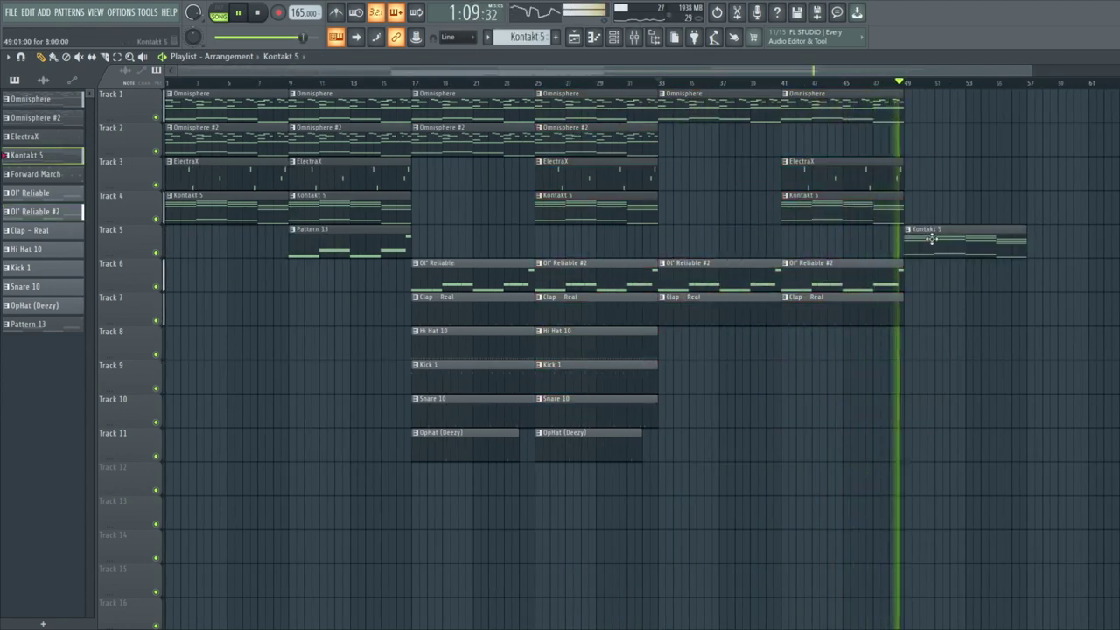
{"action": "left_click_drag", "start_coordinate": [933, 237], "coordinate": [933, 208]}
{"action": "left_click", "coordinate": [349, 238]}
{"action": "left_click", "coordinate": [814, 274], "text": "ctrl"}
{"action": "key", "text": "ctrl+b"}
{"action": "right_click", "coordinate": [975, 280]}
Duplicate Omnisphere and Omnisphere #2 to bar 49, keeping bars 33 and 41 free of Omnisphere #2
{"action": "left_click", "coordinate": [743, 107], "text": "ctrl"}
{"action": "key", "text": "ctrl+b"}
{"action": "left_click", "coordinate": [494, 140], "text": "ctrl"}
{"action": "key", "text": "ctrl+b"}
{"action": "key", "text": "ctrl+b"}
{"action": "key", "text": "ctrl+b"}
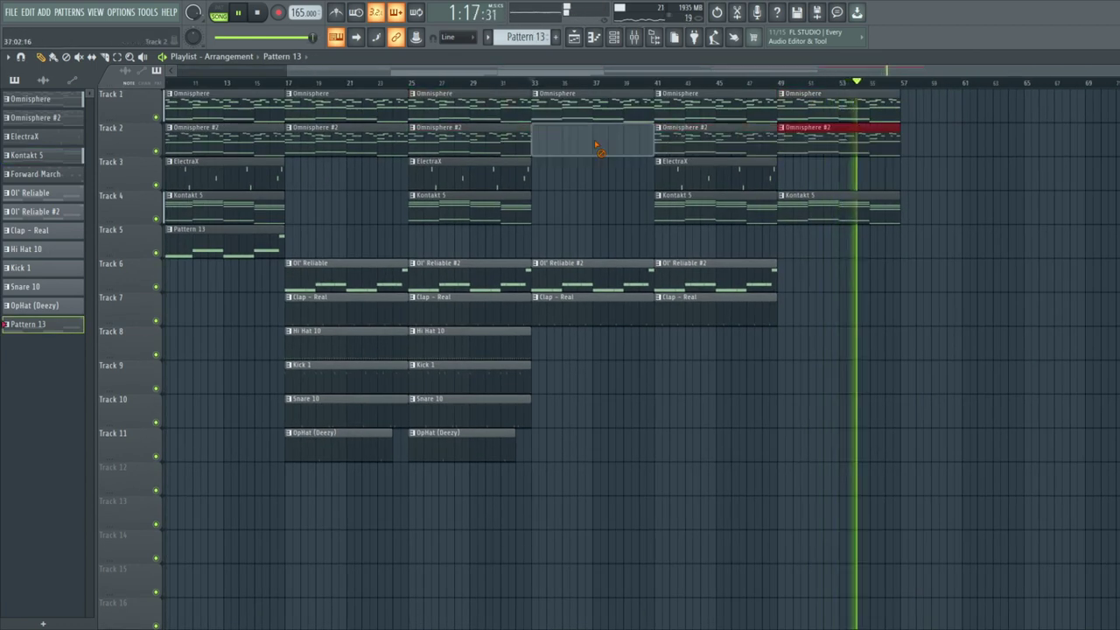
{"action": "right_click", "coordinate": [577, 141]}
{"action": "right_click", "coordinate": [700, 141]}
Add a Rhodes sample as a new channel at the start of the channel rack and open its settings
{"action": "key", "text": "F6"}
{"action": "key", "text": "F6"}
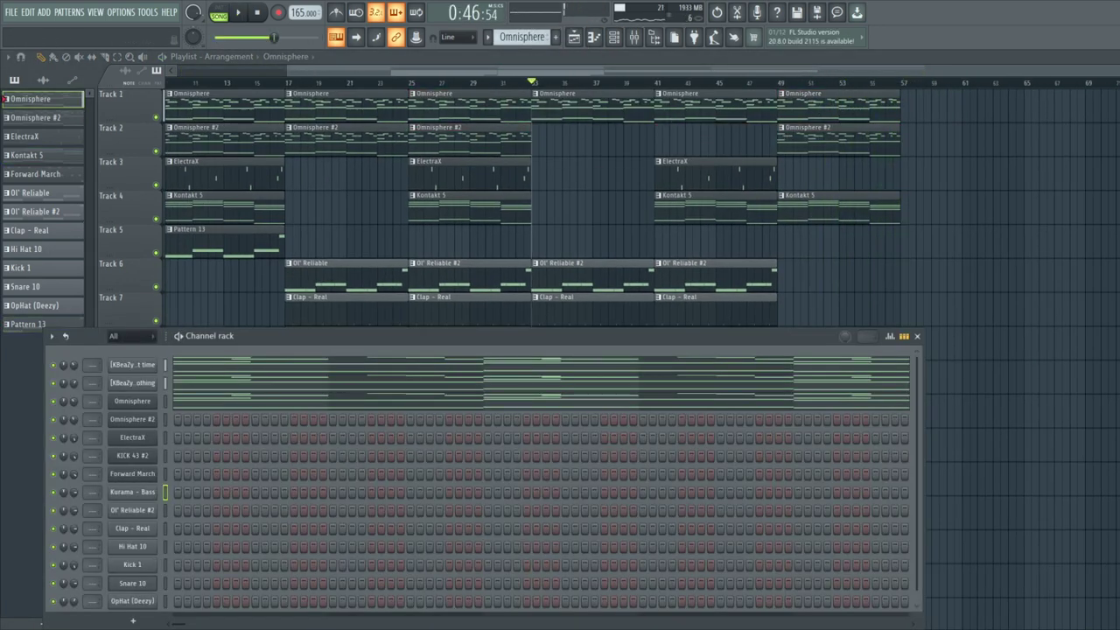
{"action": "left_click_drag", "start_coordinate": [109, 477], "coordinate": [140, 361]}
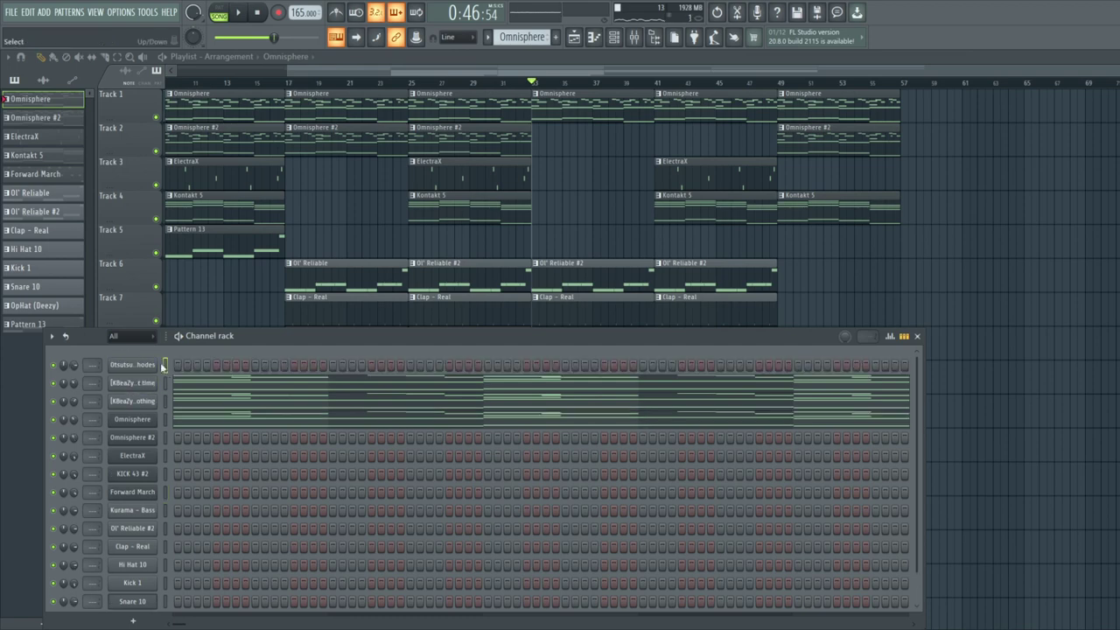
{"action": "left_click", "coordinate": [132, 364]}
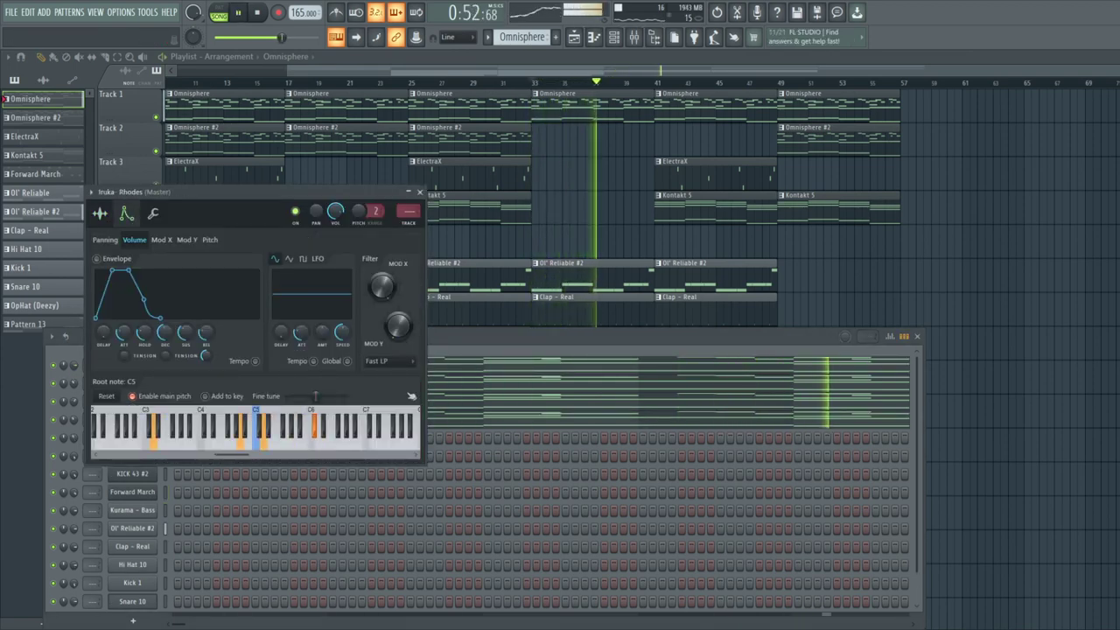
Enable the Rhodes channel's volume envelope with minimum attack, full hold and 0% decay during playback
{"action": "key", "text": "space"}
{"action": "left_click", "coordinate": [61, 369]}
{"action": "left_click", "coordinate": [139, 367]}
{"action": "left_click", "coordinate": [96, 259]}
{"action": "left_click_drag", "start_coordinate": [123, 329], "coordinate": [123, 367]}
{"action": "left_click_drag", "start_coordinate": [145, 329], "coordinate": [162, 280]}
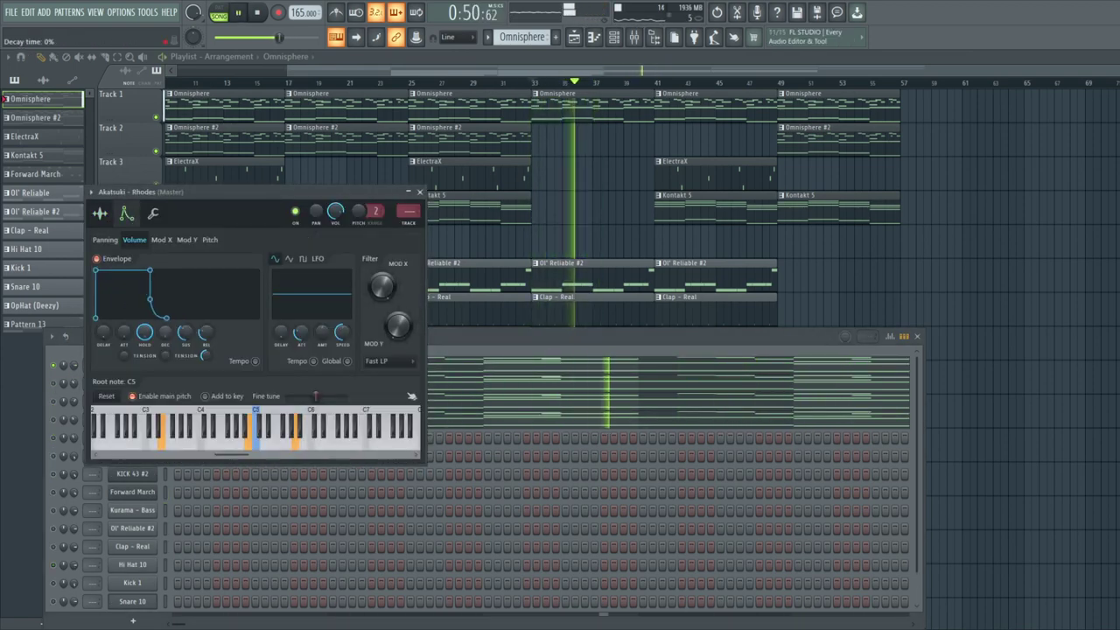
Review the Akatsuki - Rhodes sample settings, audition it in the arrangement, and close the channel window and channel rack
{"action": "left_click", "coordinate": [100, 213]}
{"action": "left_click", "coordinate": [267, 316]}
{"action": "key", "text": "space"}
{"action": "key", "text": "space"}
{"action": "left_click", "coordinate": [409, 192]}
{"action": "key", "text": "space"}
{"action": "key", "text": "F6"}
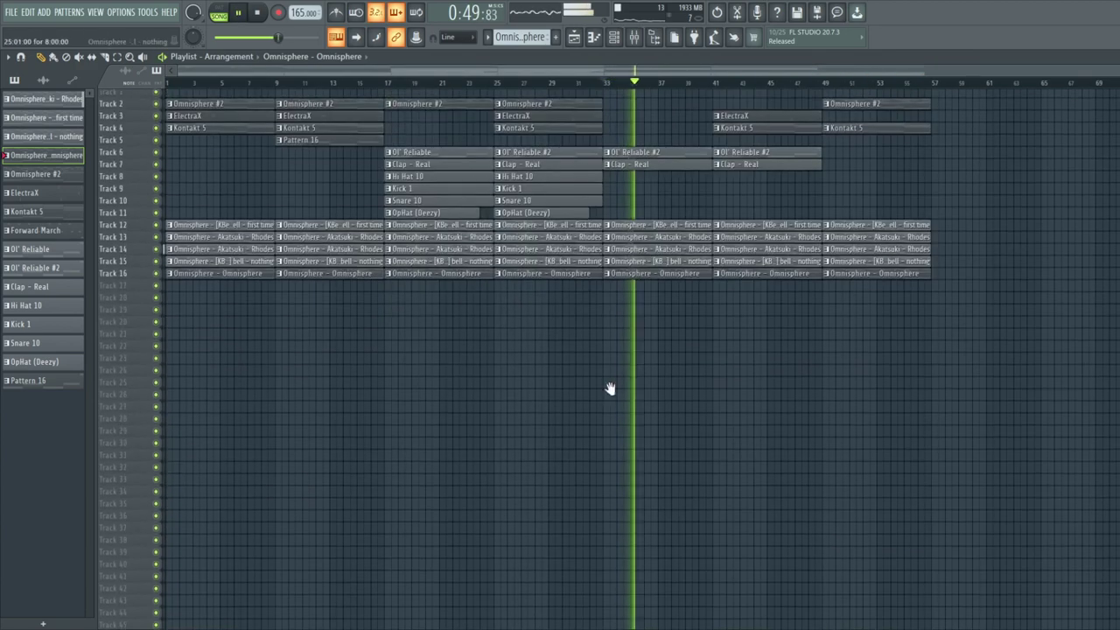
Arrange the split Omnisphere clips on Tracks 5 to 8 above the other layers and delete their repeats from bar 9 on
{"action": "left_click_drag", "start_coordinate": [936, 288], "coordinate": [164, 223]}
{"action": "scroll", "coordinate": [521, 295], "scroll_direction": "up", "scroll_amount": 5}
{"action": "scroll", "coordinate": [510, 203], "scroll_direction": "up", "scroll_amount": 5}
{"action": "left_click_drag", "start_coordinate": [864, 422], "coordinate": [210, 560]}
{"action": "key", "text": "Delete"}
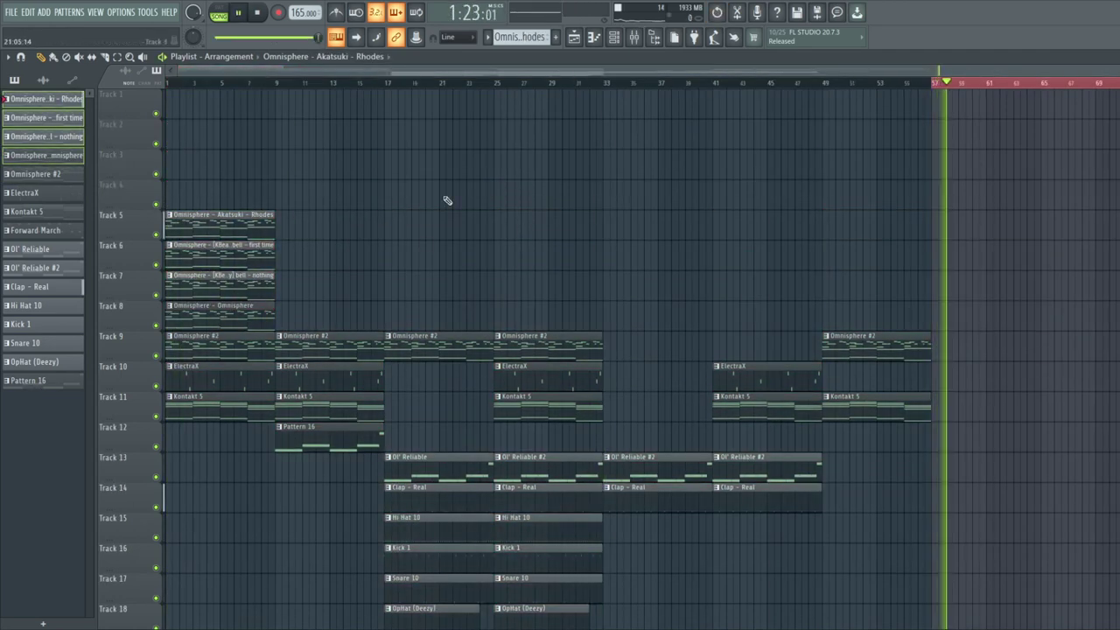
Duplicate the split Omnisphere clips to bars 9 and 17, leaving Akatsuki - Rhodes out at bar 17
{"action": "key", "text": "ctrl+b"}
{"action": "key", "text": "ctrl+b"}
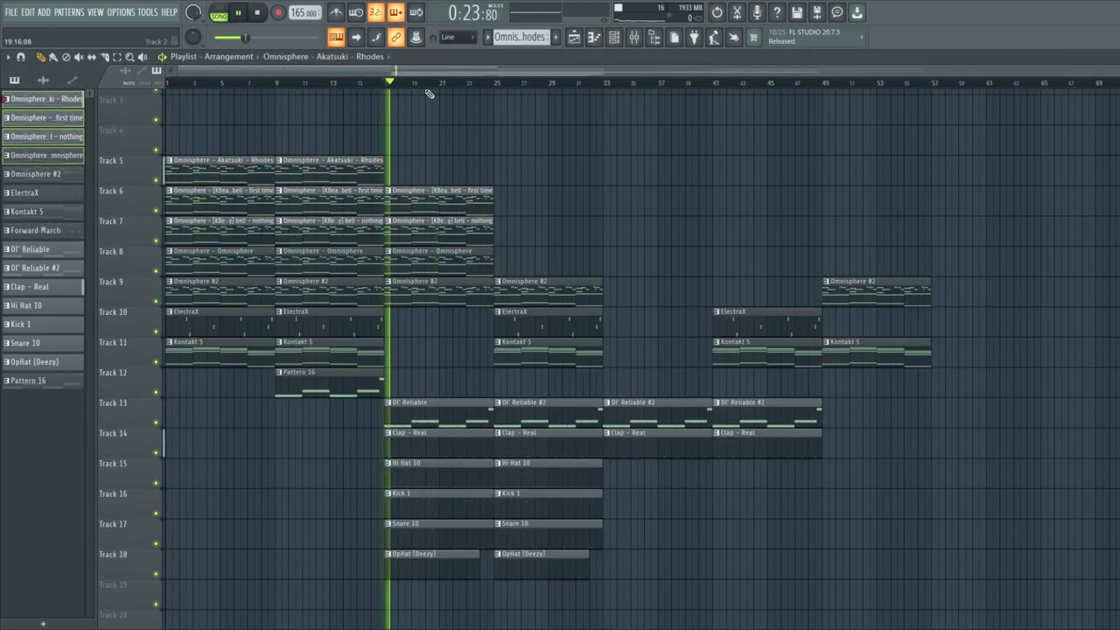
Play the arrangement from bar 17 and review the layout of the layers across the tracks
{"action": "key", "text": "space"}
{"action": "left_click", "coordinate": [634, 38]}
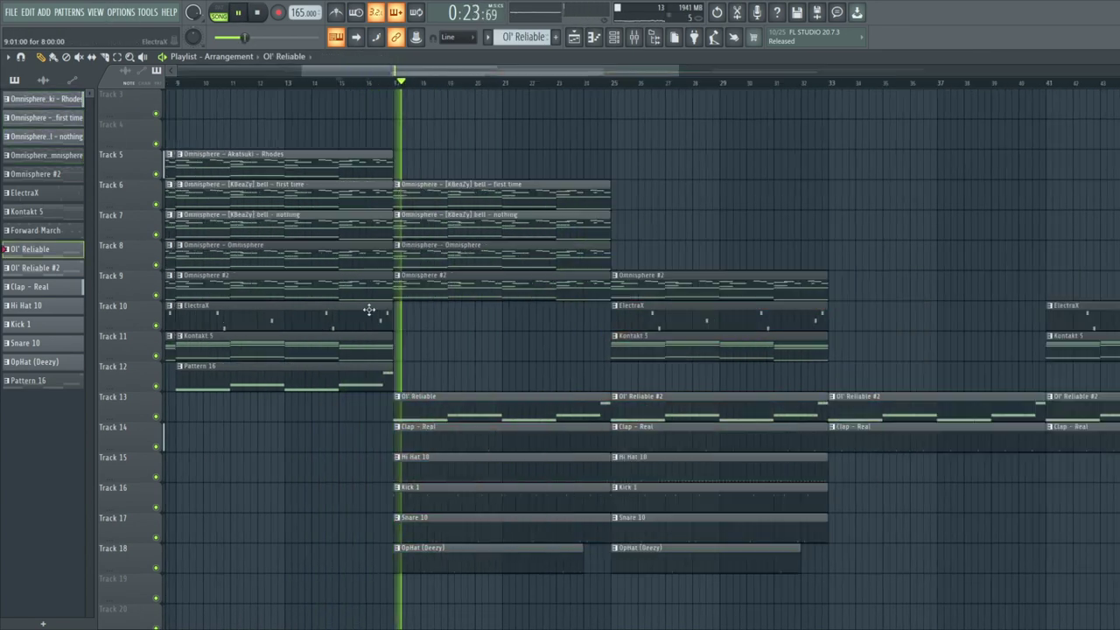
{"action": "scroll", "coordinate": [368, 309], "scroll_direction": "up", "scroll_amount": 2}
{"action": "scroll", "coordinate": [368, 310], "scroll_direction": "down", "scroll_amount": 3}
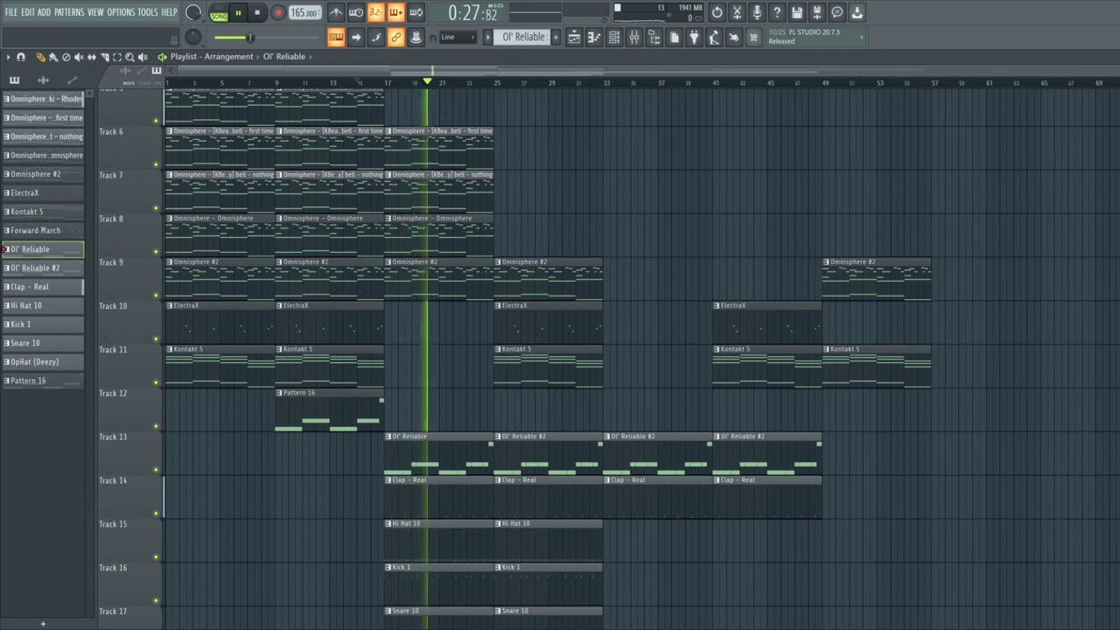
{"action": "scroll", "coordinate": [430, 320], "scroll_direction": "down", "scroll_amount": 1}
{"action": "scroll", "coordinate": [430, 320], "scroll_direction": "down", "scroll_amount": 5}
{"action": "left_click_drag", "start_coordinate": [931, 321], "coordinate": [425, 145]}
{"action": "left_click_drag", "start_coordinate": [53, 99], "coordinate": [52, 380]}
{"action": "left_click_drag", "start_coordinate": [52, 380], "coordinate": [933, 163]}
{"action": "scroll", "coordinate": [560, 362], "scroll_direction": "up", "scroll_amount": 5}
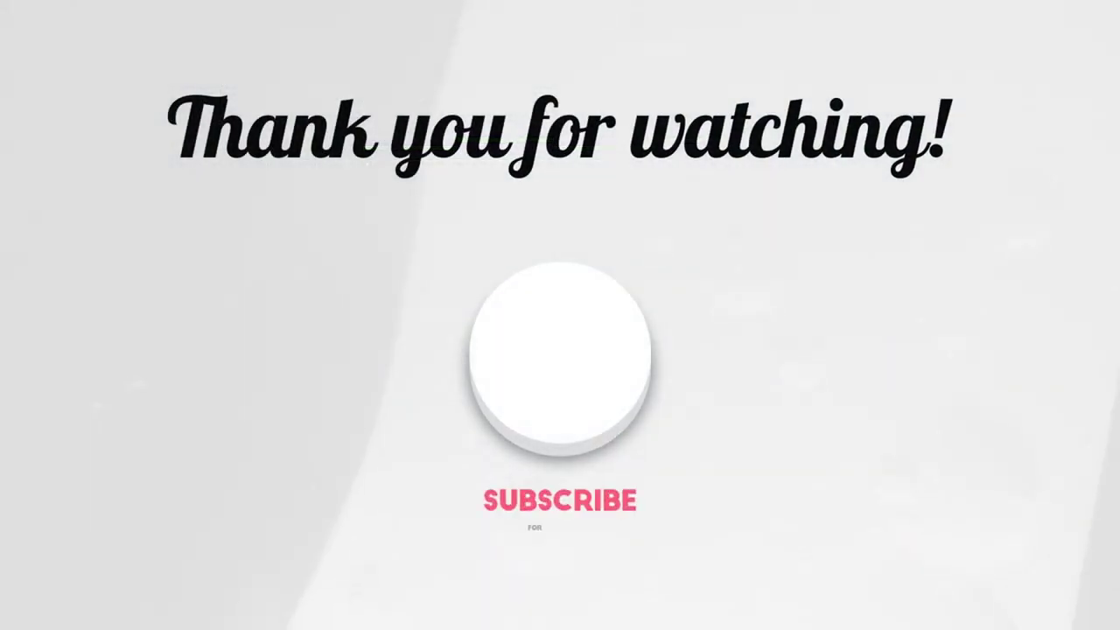